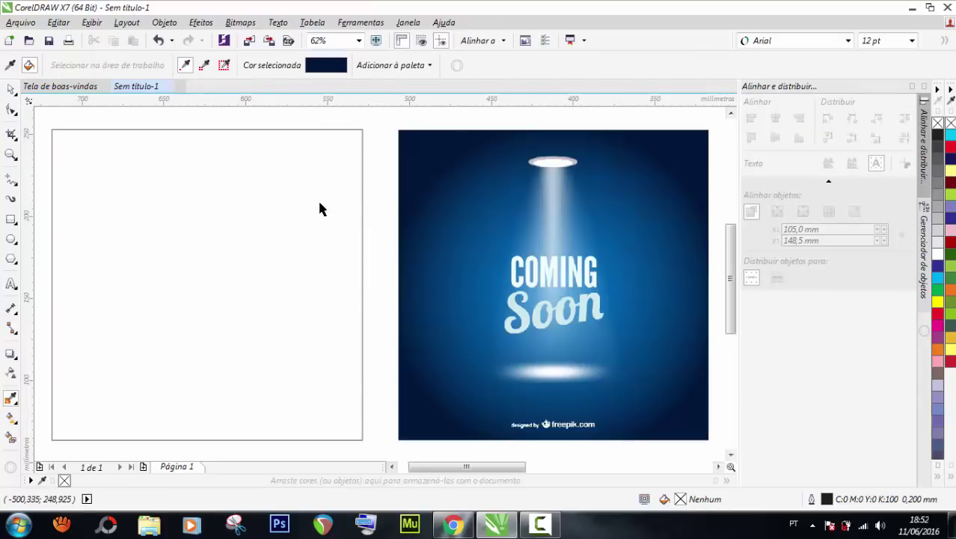
- Fill the blank square with the sampled navy, and add the reference background's mid blue to the document palette
click(317, 200)
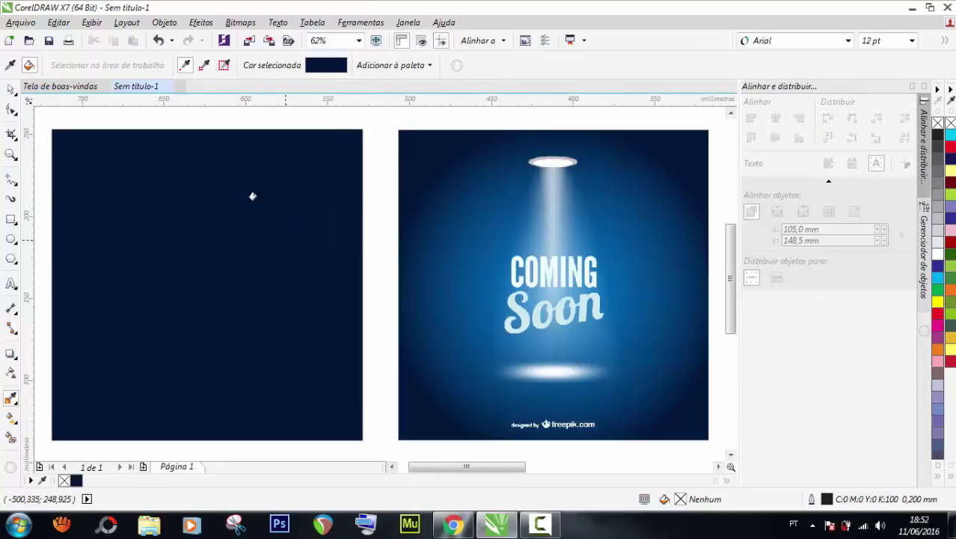
click(11, 89)
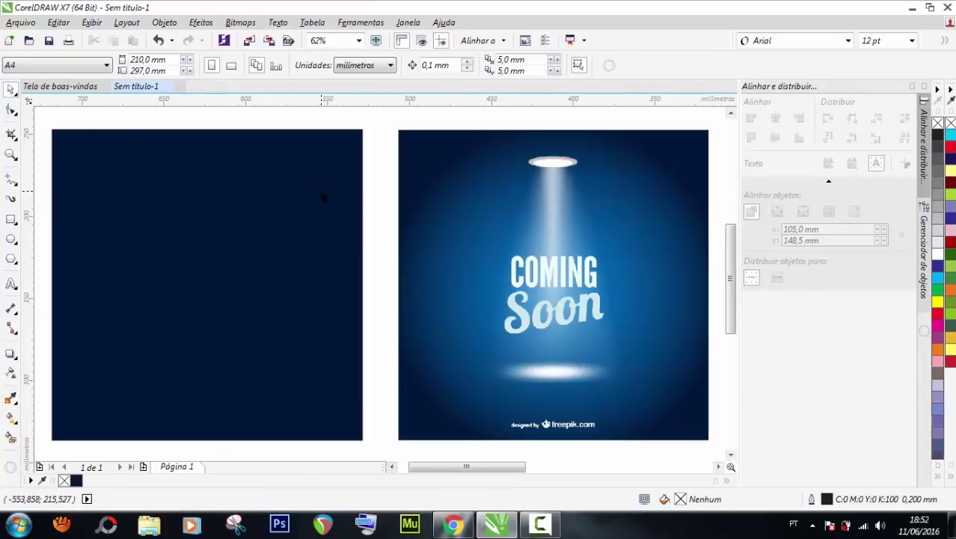
click(11, 401)
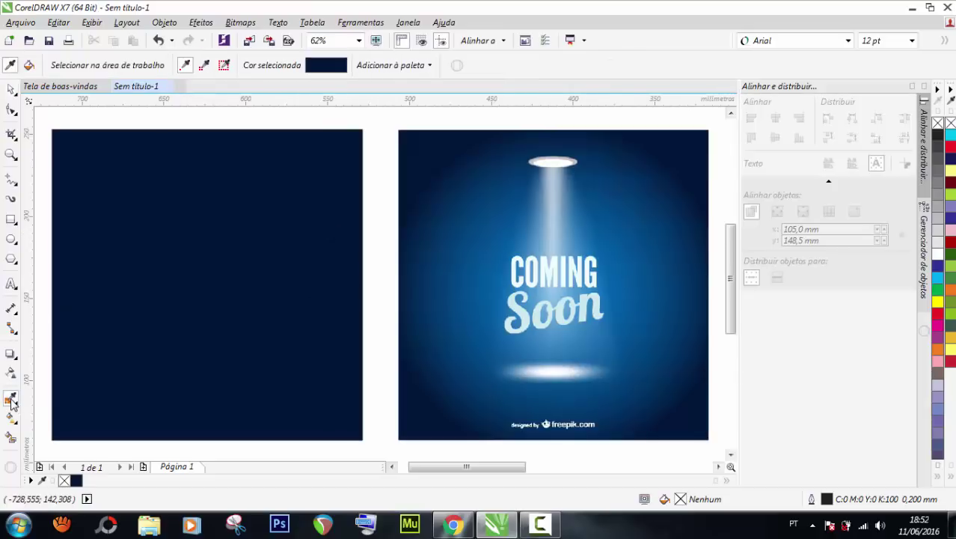
click(494, 288)
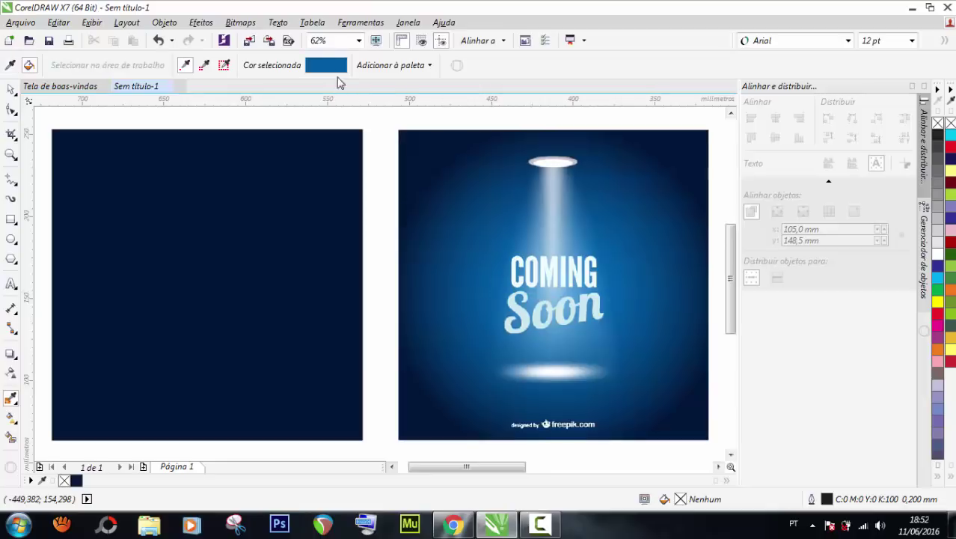
drag(322, 67, 96, 482)
click(11, 89)
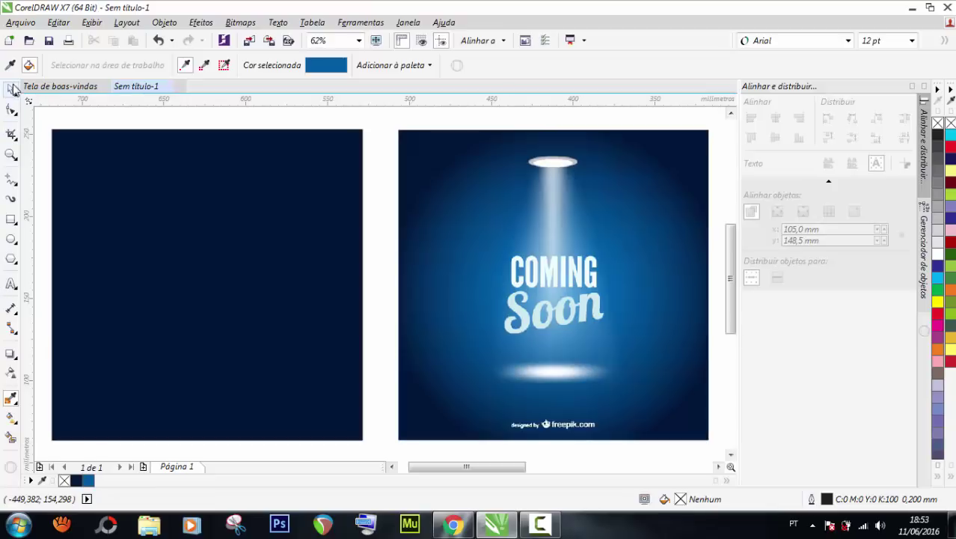
- Give the navy square an elliptical gradient fill with the sampled mid blue at its centre and navy around the edge
click(255, 290)
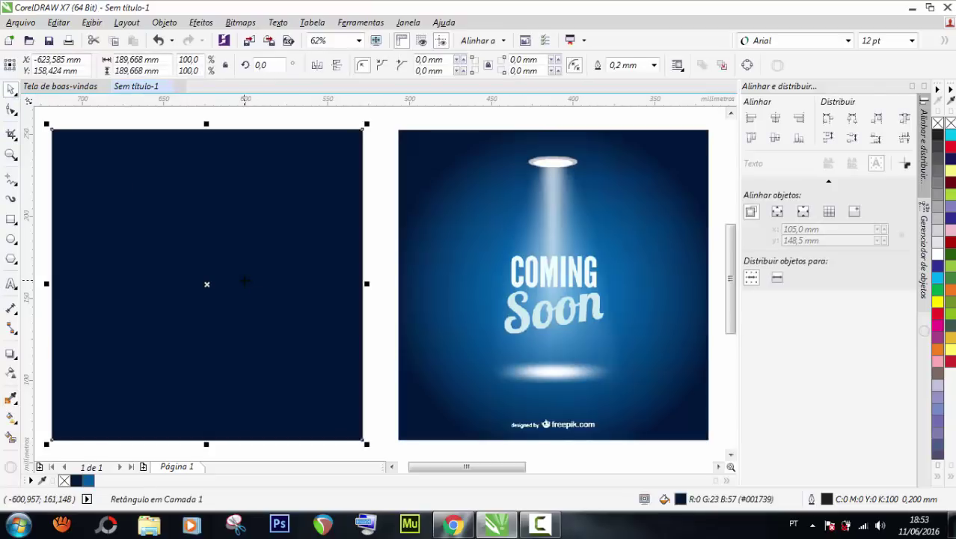
key(g)
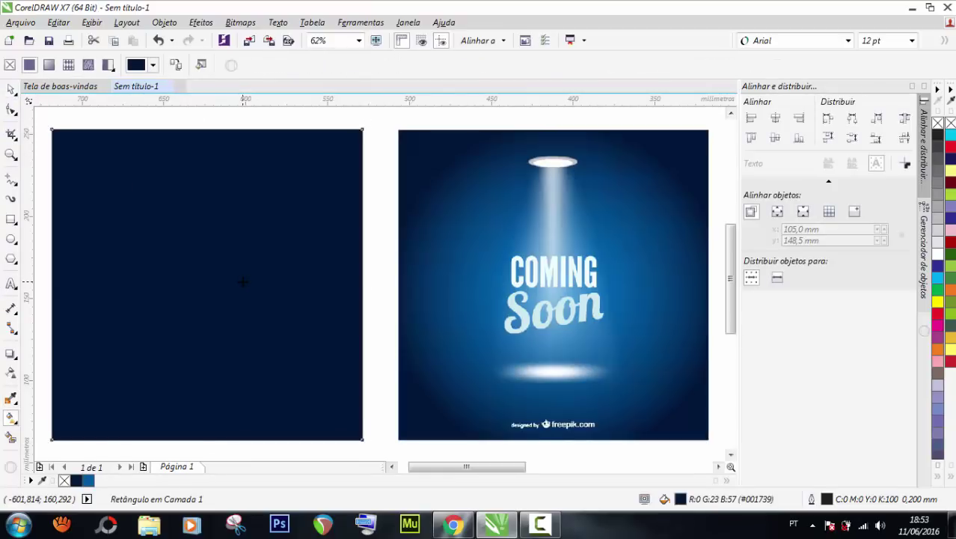
click(49, 65)
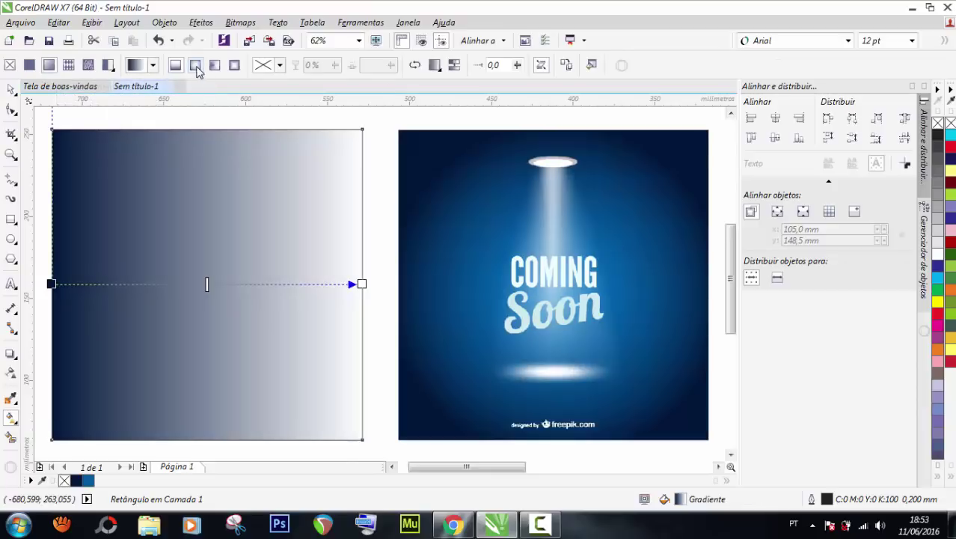
click(195, 66)
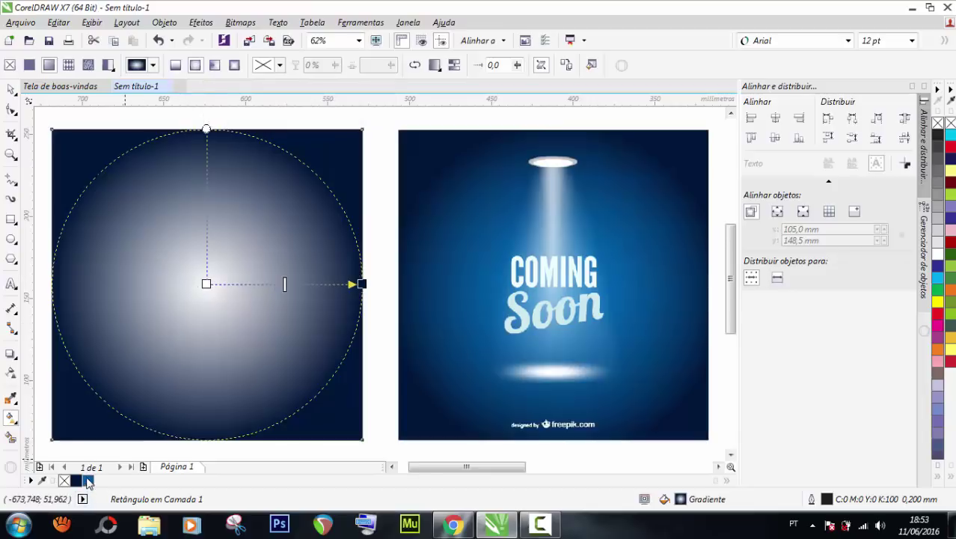
drag(192, 326, 209, 285)
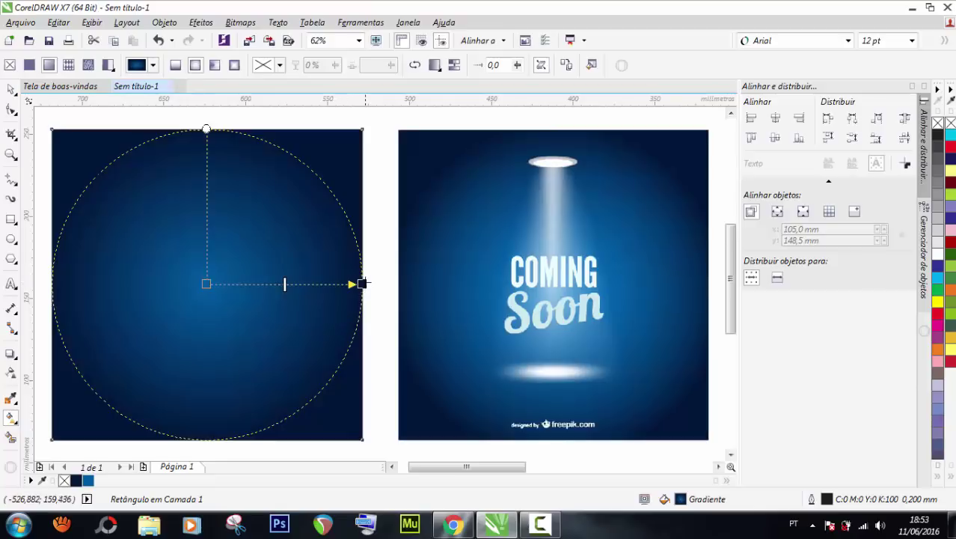
- Stretch the gradient's outer radius slightly beyond the square's side and deselect the square
drag(362, 283, 372, 280)
key(space)
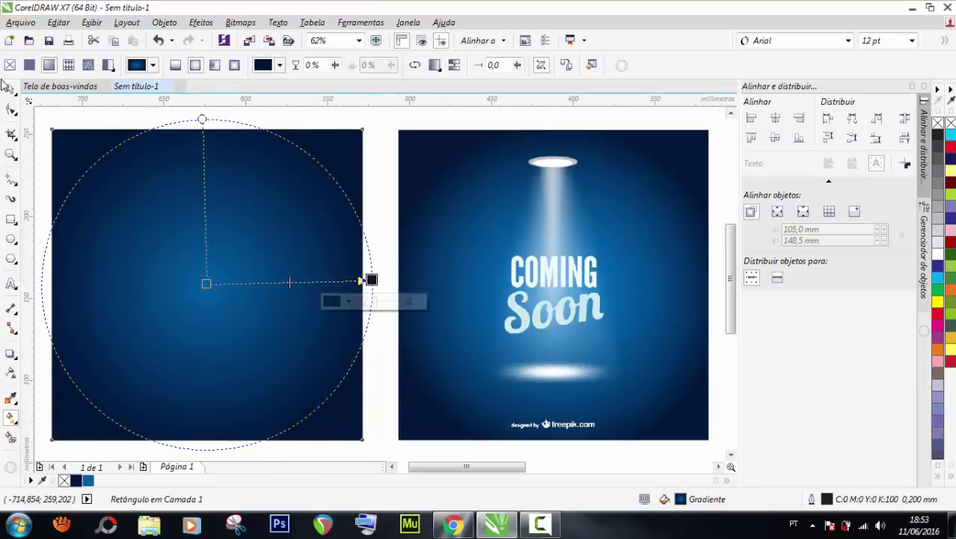
click(396, 123)
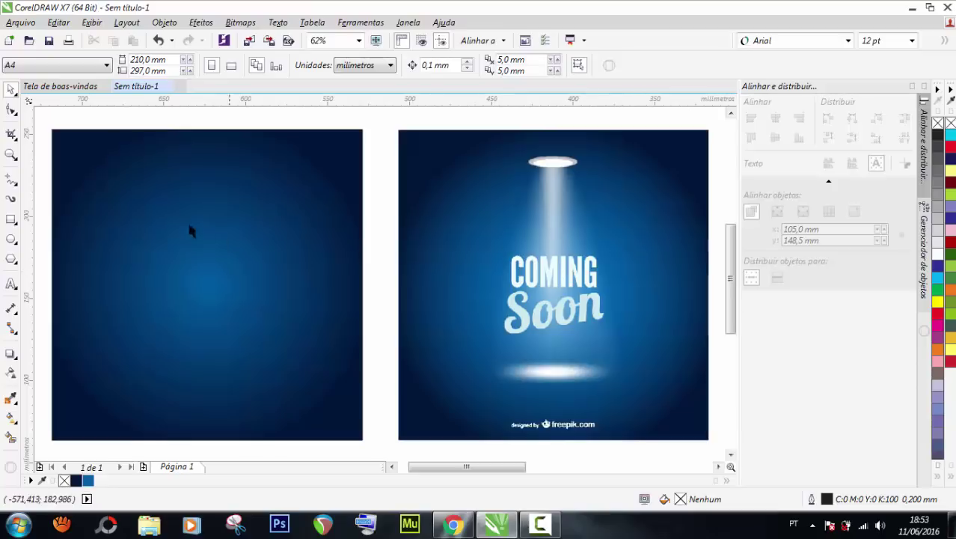
- Draw an ellipse about 23.5 mm wide and 4.2 mm high over the lamp at the top of the reference image
scroll(633, 173, up, 4)
scroll(395, 192, down, 5)
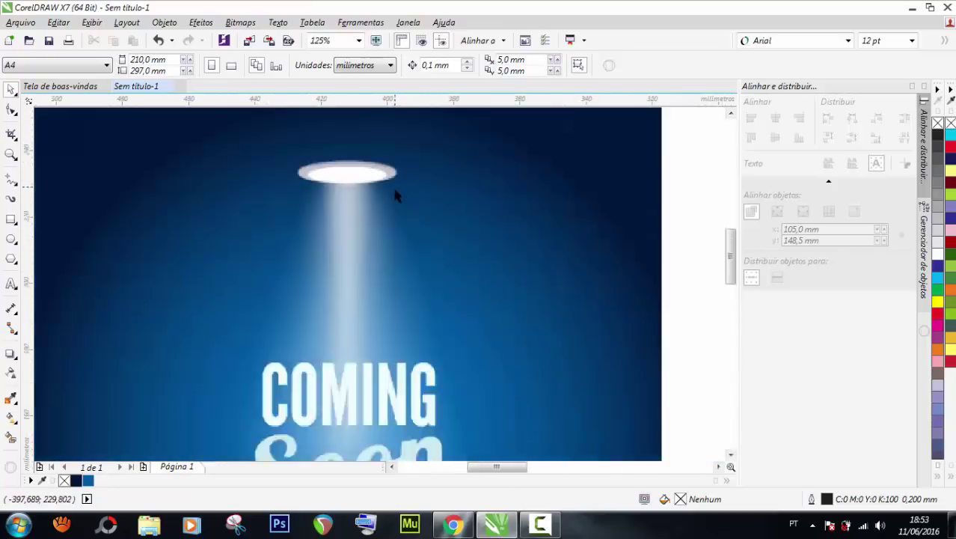
scroll(452, 247, up, 7)
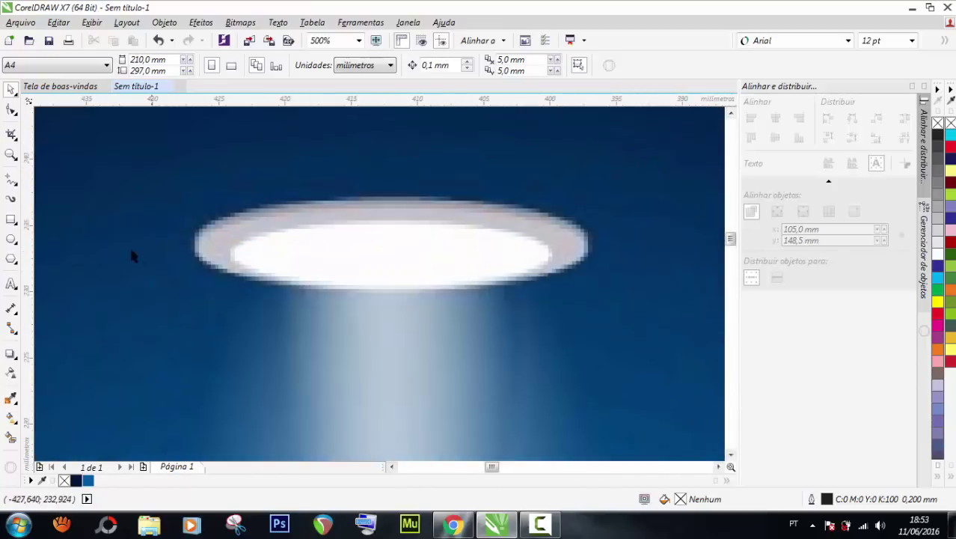
click(12, 241)
click(12, 241)
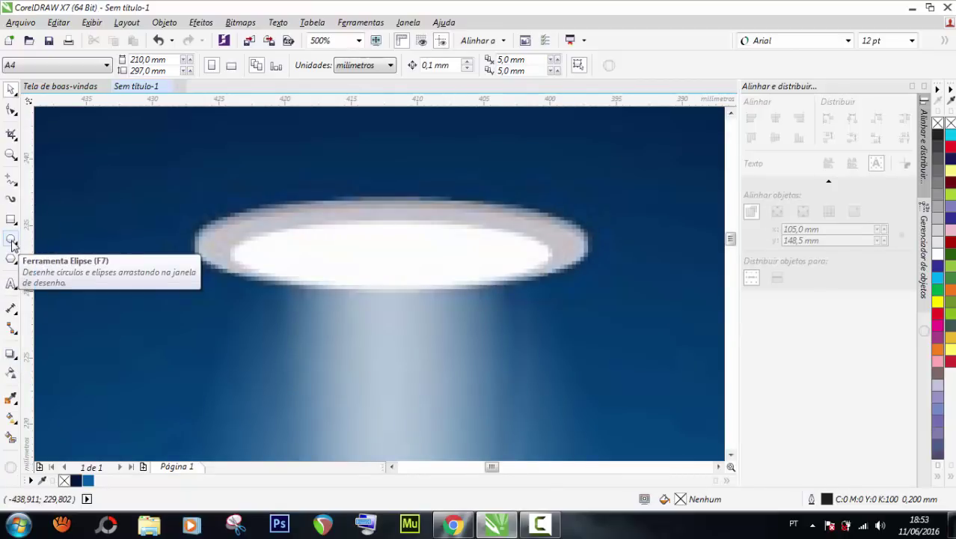
click(12, 243)
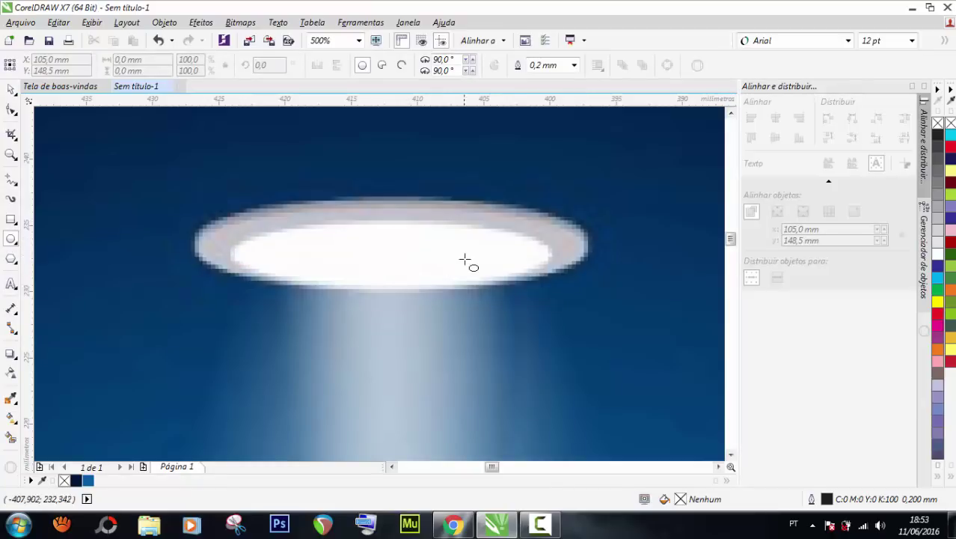
drag(548, 262, 231, 201)
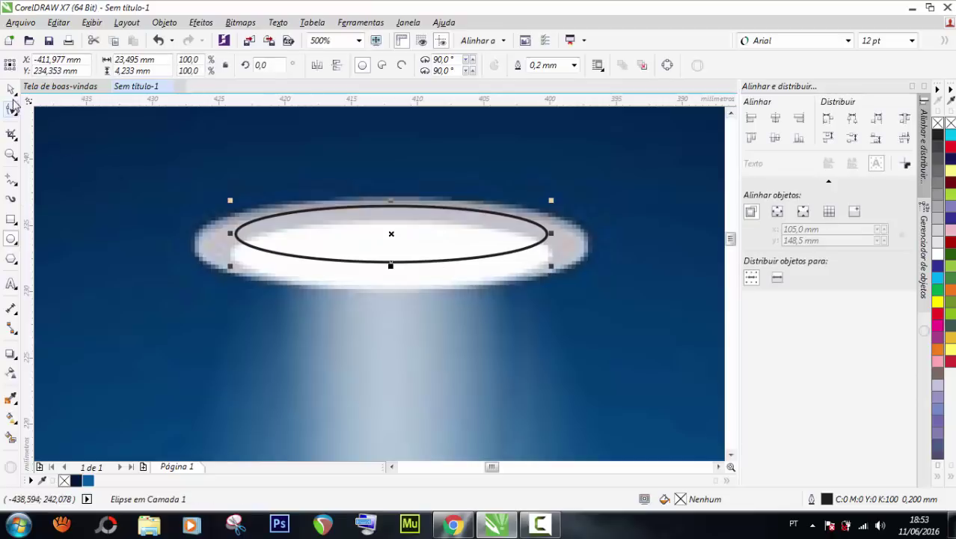
- Move the ellipse down onto the lamp's white inner area and stretch its height to about 5.1 mm
key(space)
drag(372, 243, 369, 267)
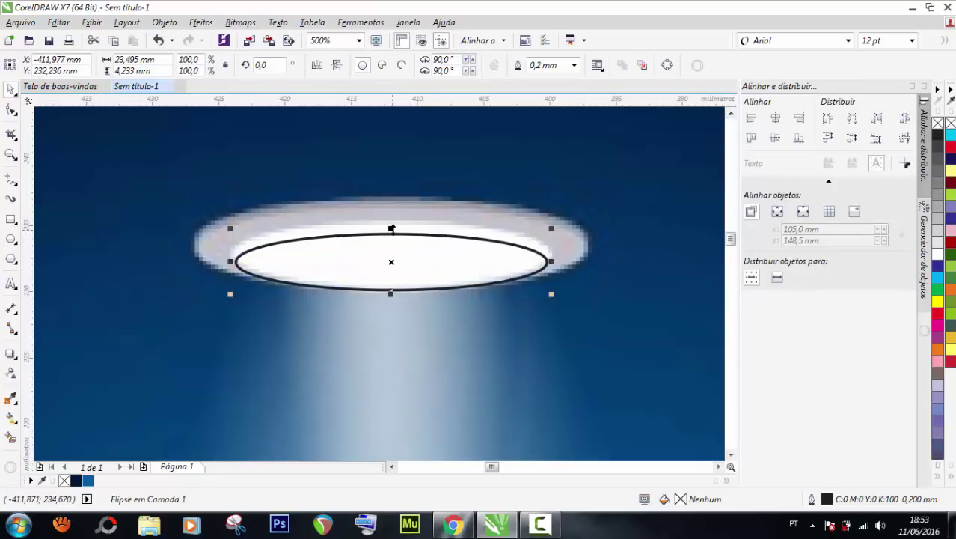
drag(392, 227, 391, 218)
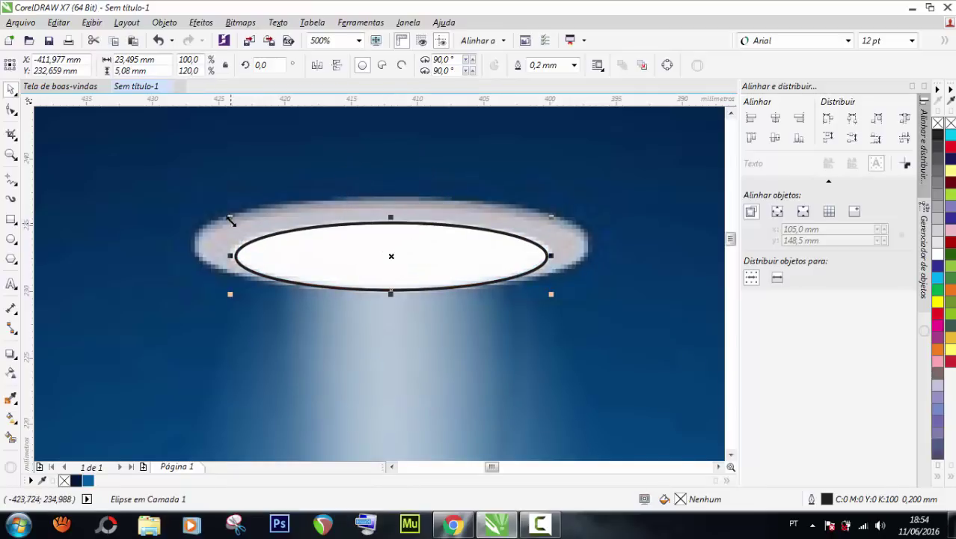
- Make an enlarged copy of the ellipse fitted to the lamp's grey rim, about 29.6 mm wide and 7.1 mm high
drag(232, 219, 193, 193)
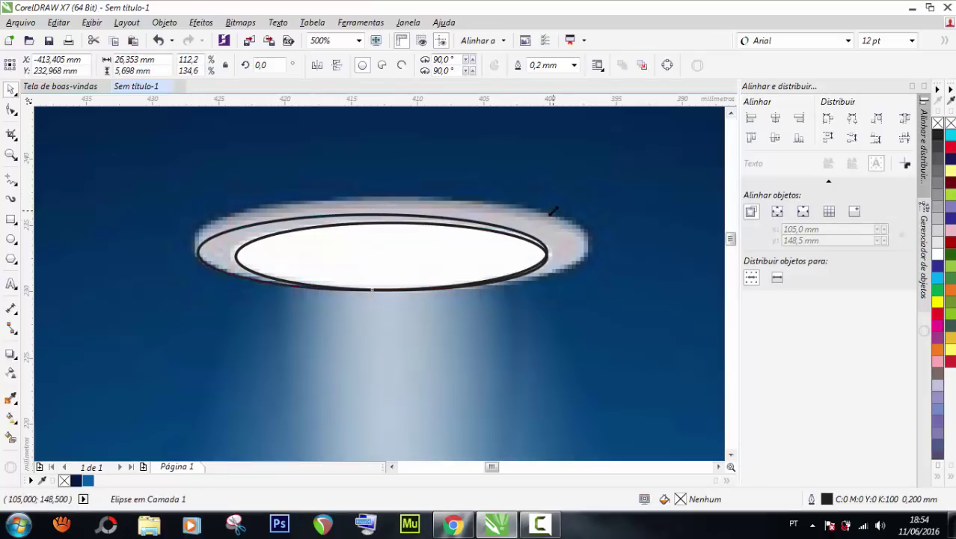
drag(551, 210, 596, 196)
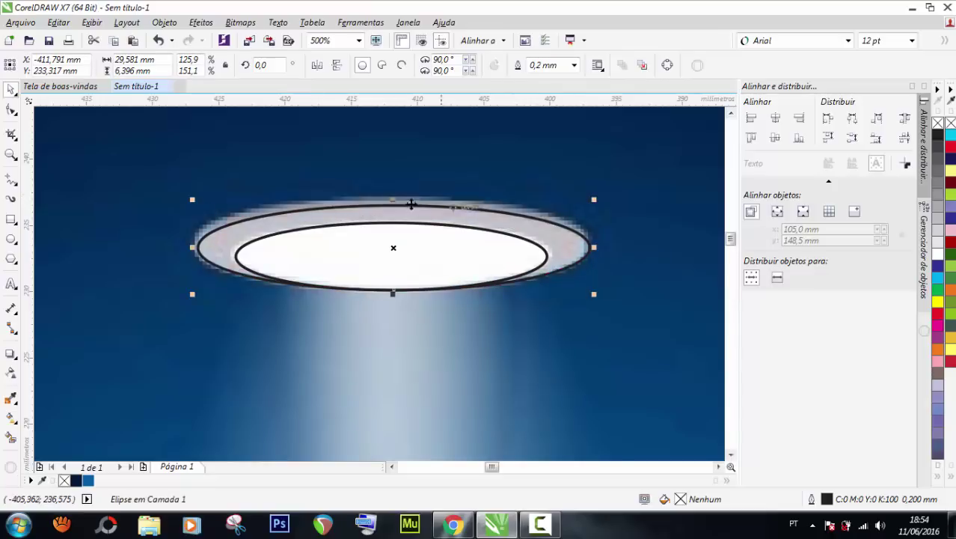
drag(393, 199, 392, 190)
click(355, 256)
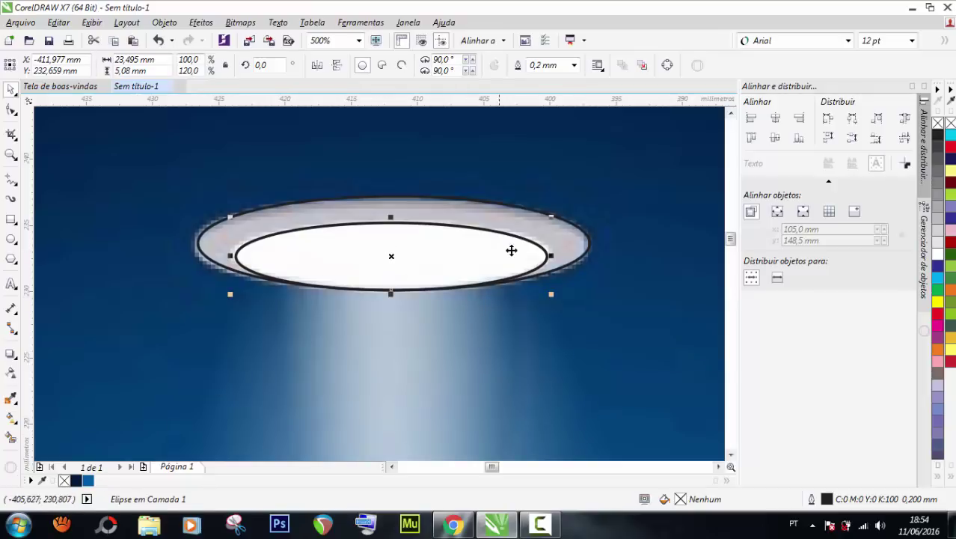
click(229, 208)
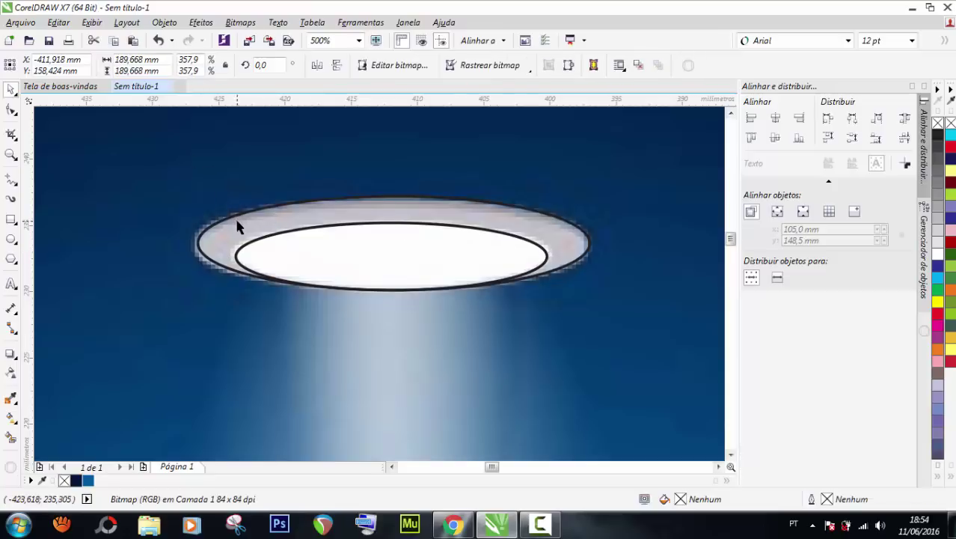
click(238, 224)
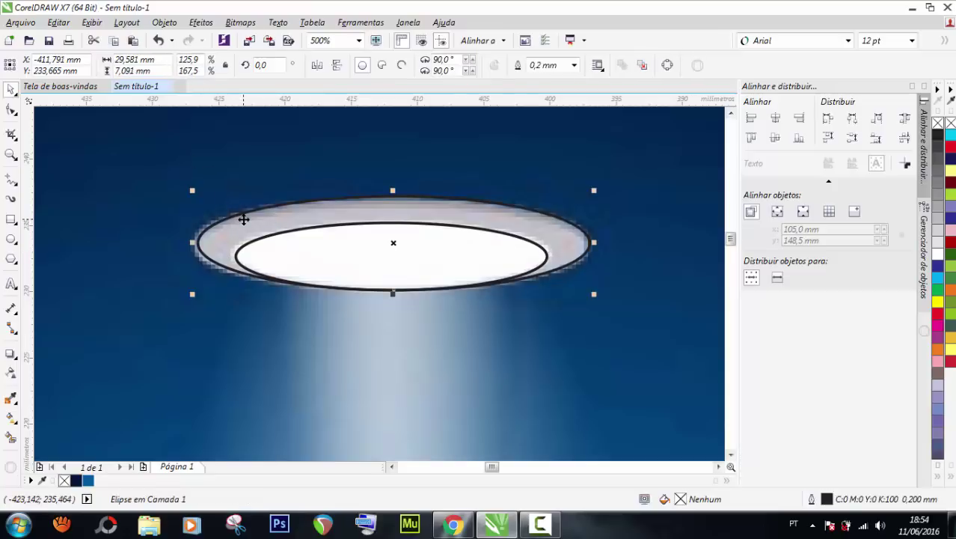
click(243, 186)
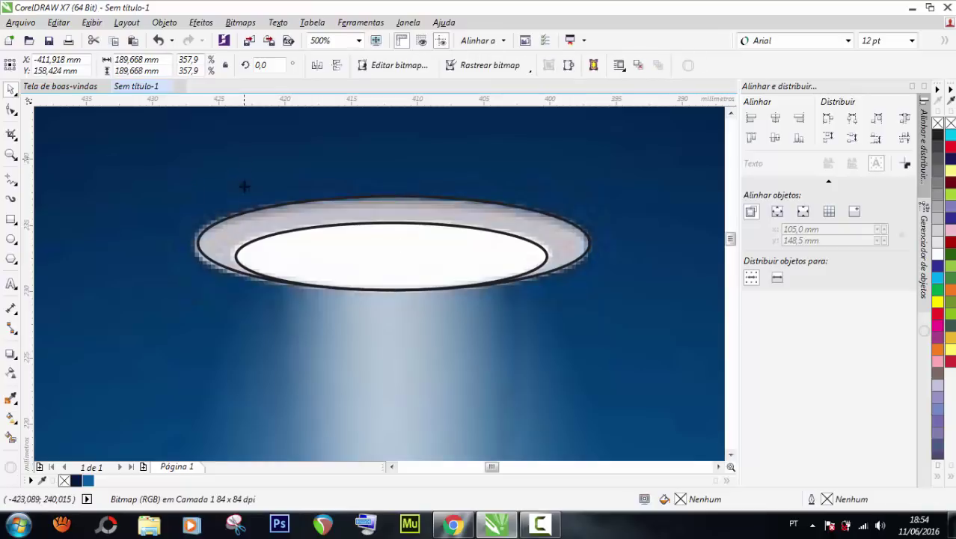
click(311, 258)
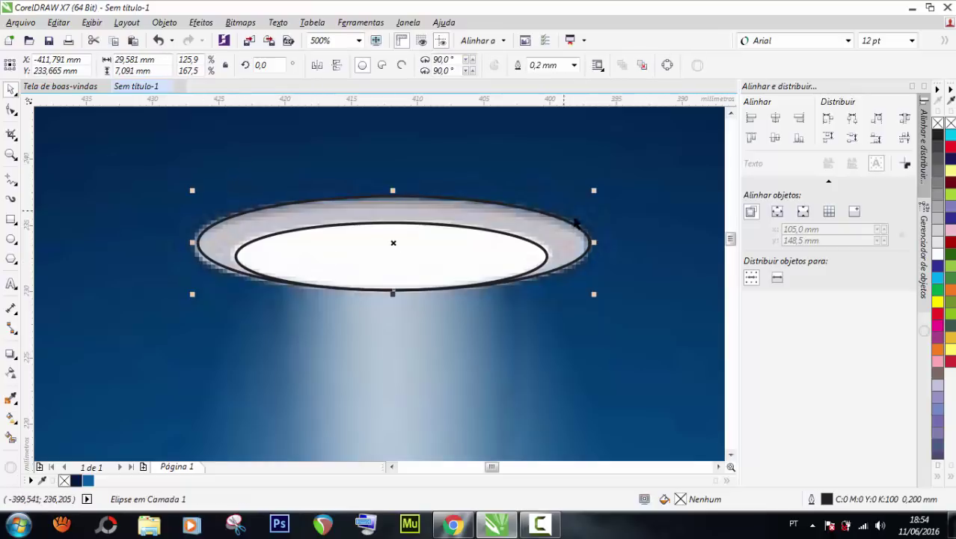
- Remove the outline from the inner ellipse
click(355, 242)
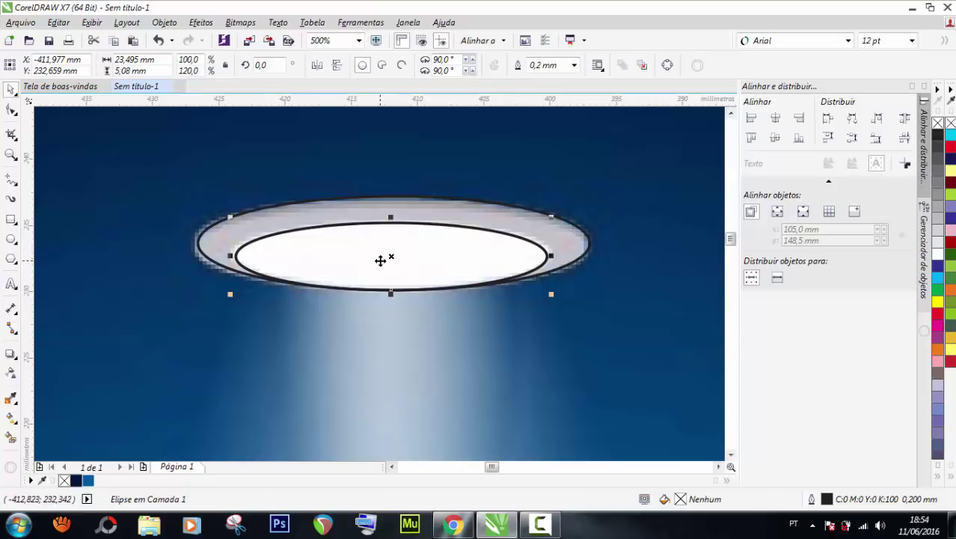
right_click(65, 479)
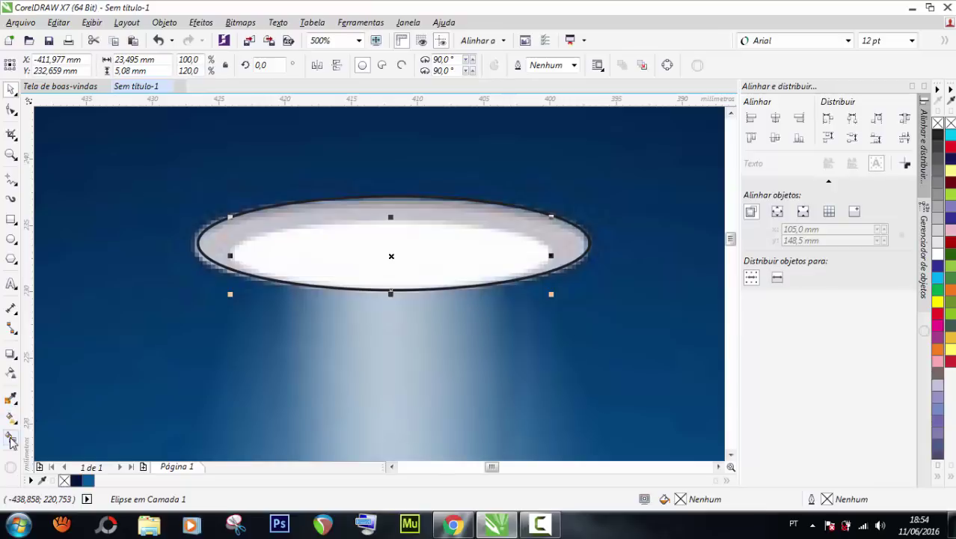
- Fill the outer ellipse with the grey #C2C2CA sampled from the lamp's rim and remove its outline
click(10, 398)
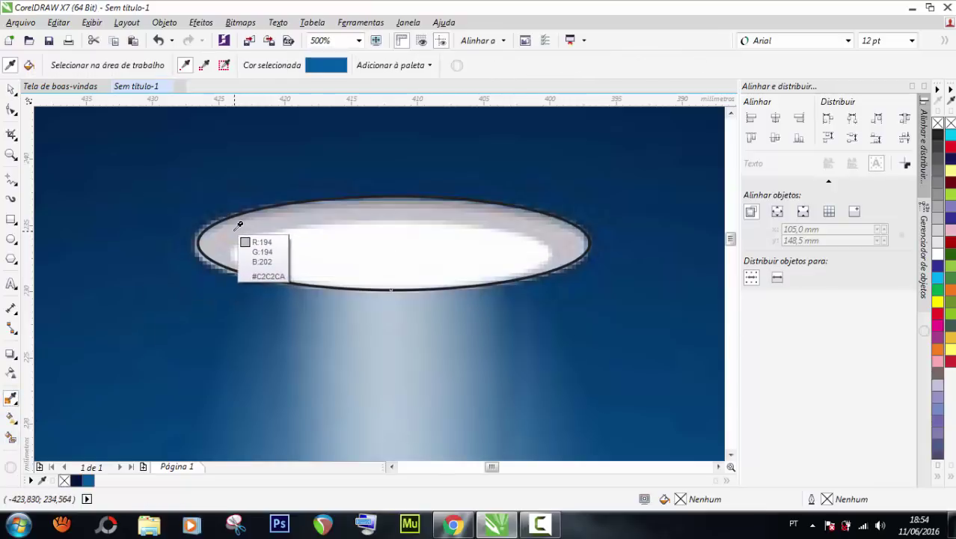
click(239, 224)
click(255, 231)
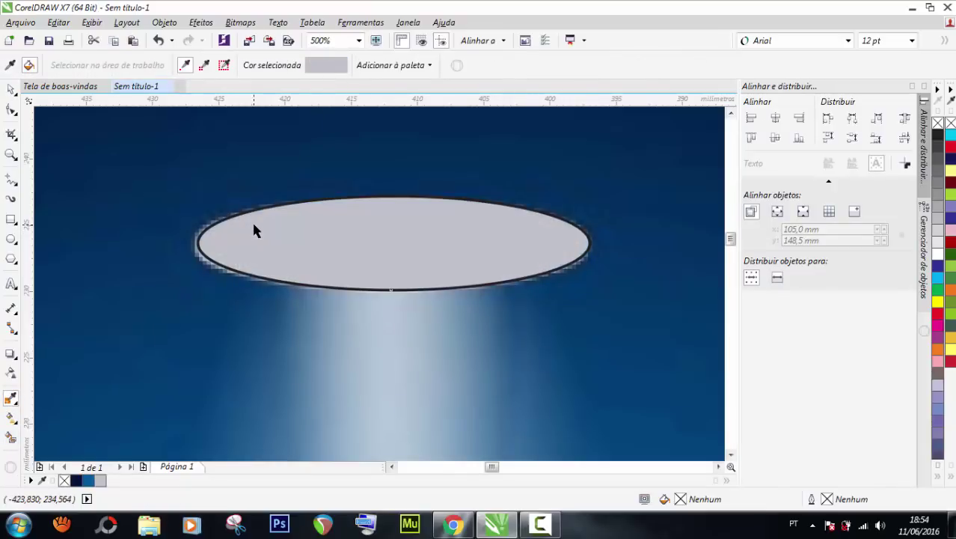
click(11, 89)
click(215, 231)
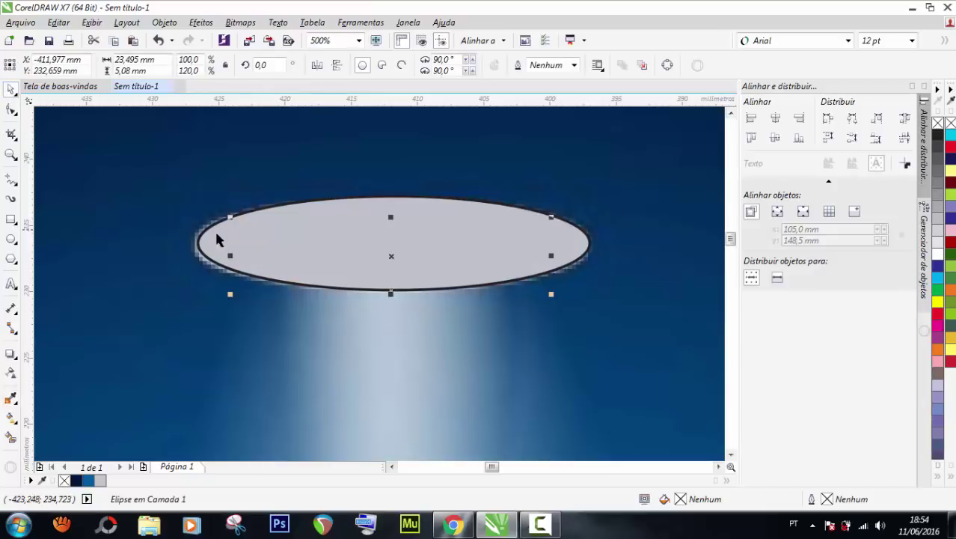
right_click(64, 480)
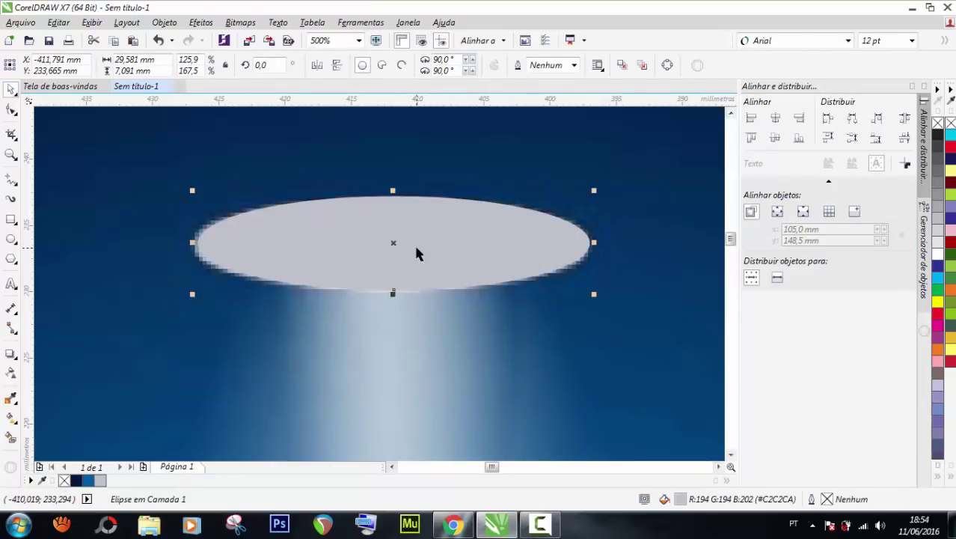
- Order the inner ellipse in front of the grey outer ellipse
key(Tab)
key(alt)
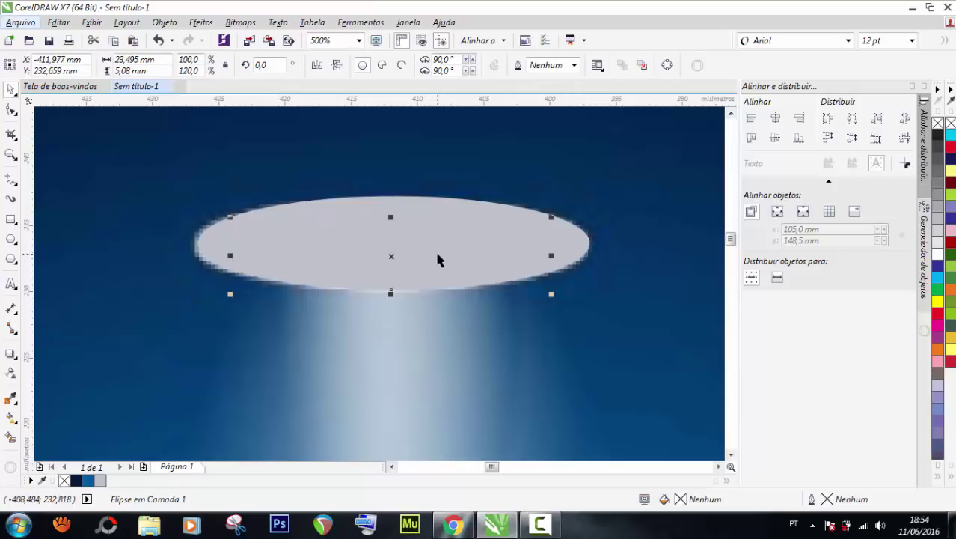
right_click(437, 255)
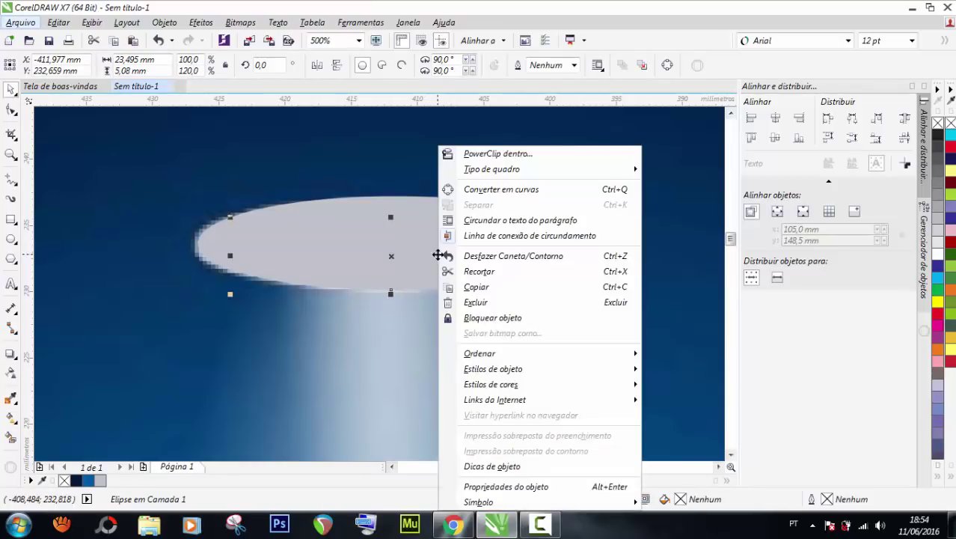
mouse_move(483, 354)
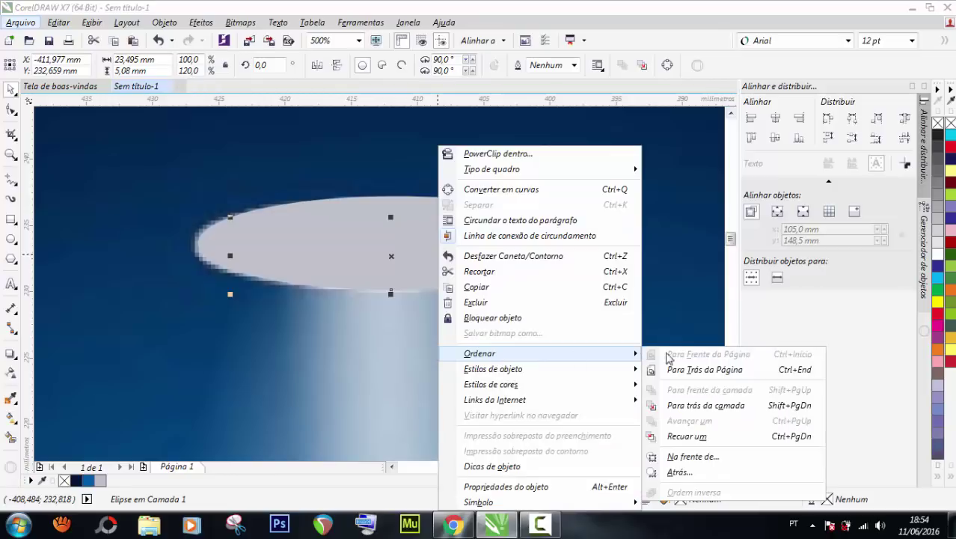
click(711, 457)
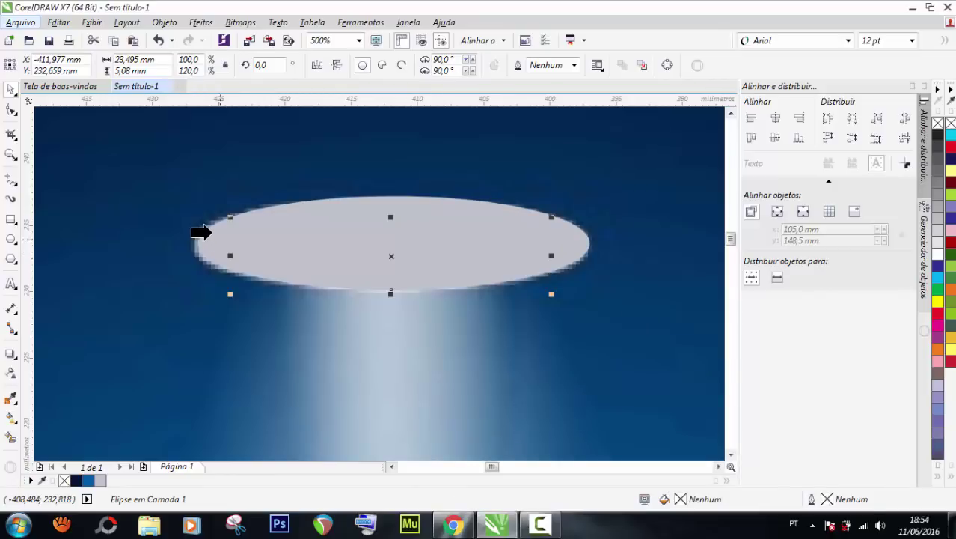
click(215, 244)
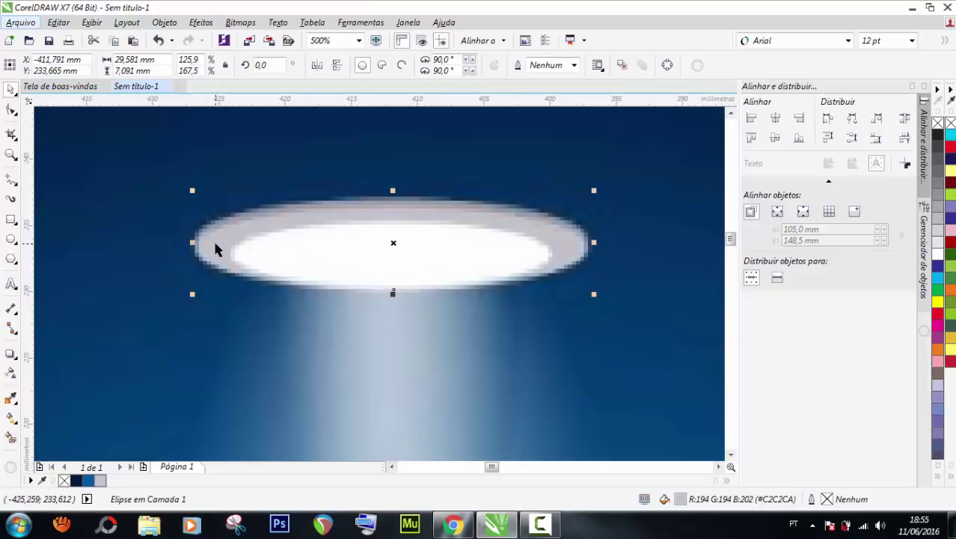
- Move both lamp ellipses together from the reference image onto the upper part of the blue gradient background
scroll(354, 232, down, 5)
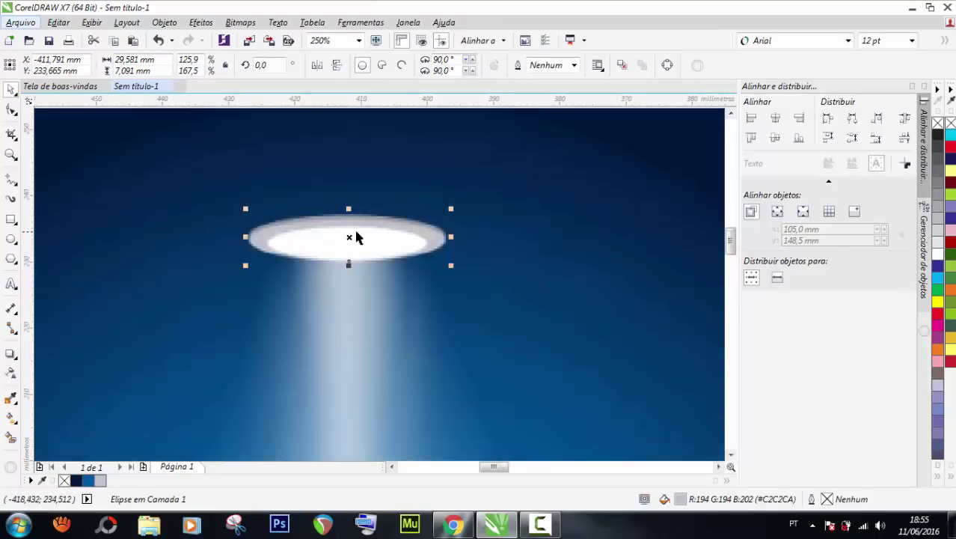
drag(629, 203, 369, 282)
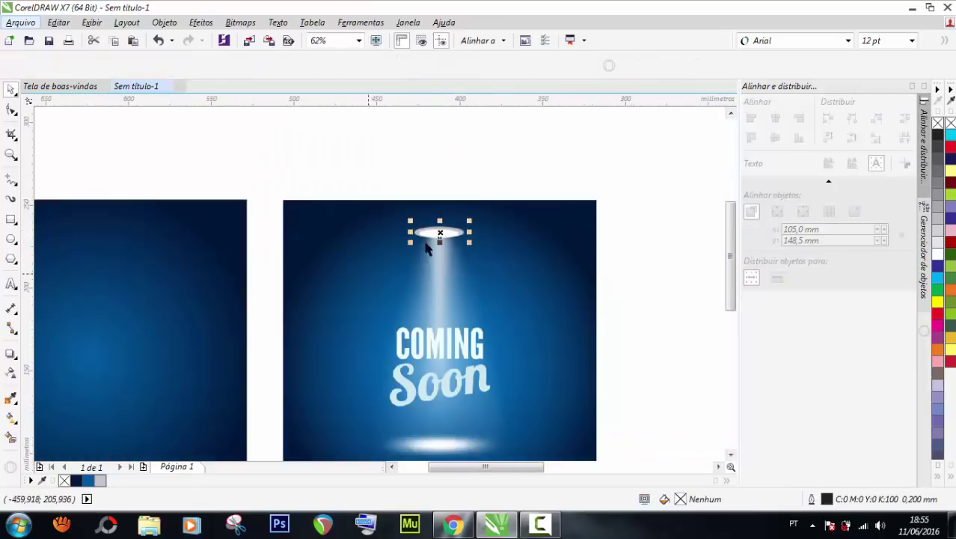
drag(438, 235, 98, 235)
scroll(164, 249, down, 1)
scroll(165, 247, up, 4)
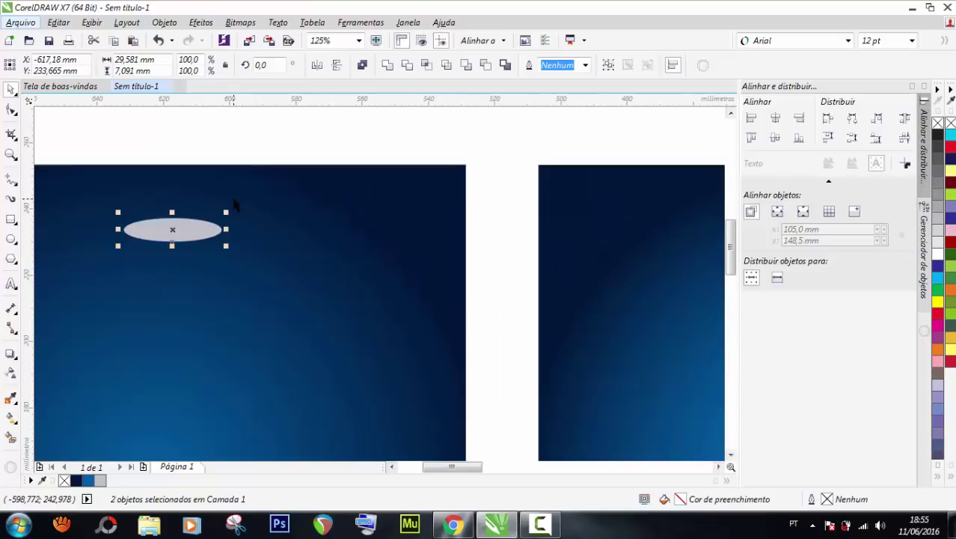
- Fill the inner lamp ellipse with white and give it a white outline
scroll(233, 199, down, 3)
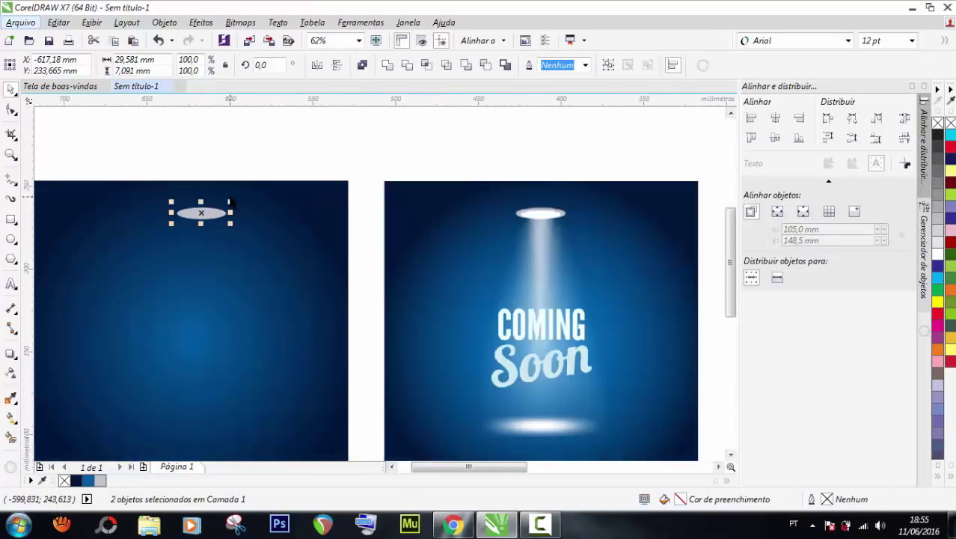
scroll(509, 219, up, 5)
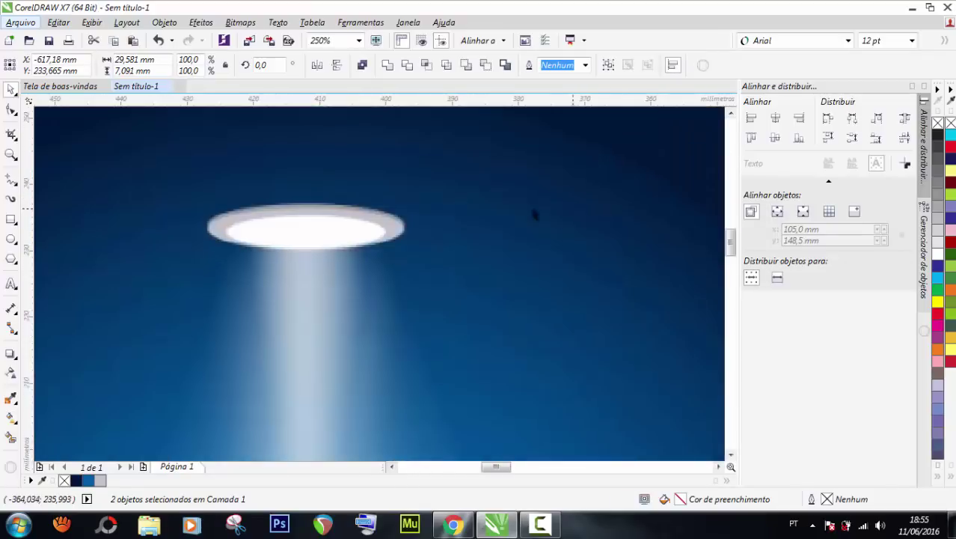
click(329, 228)
scroll(329, 228, down, 8)
scroll(329, 228, up, 5)
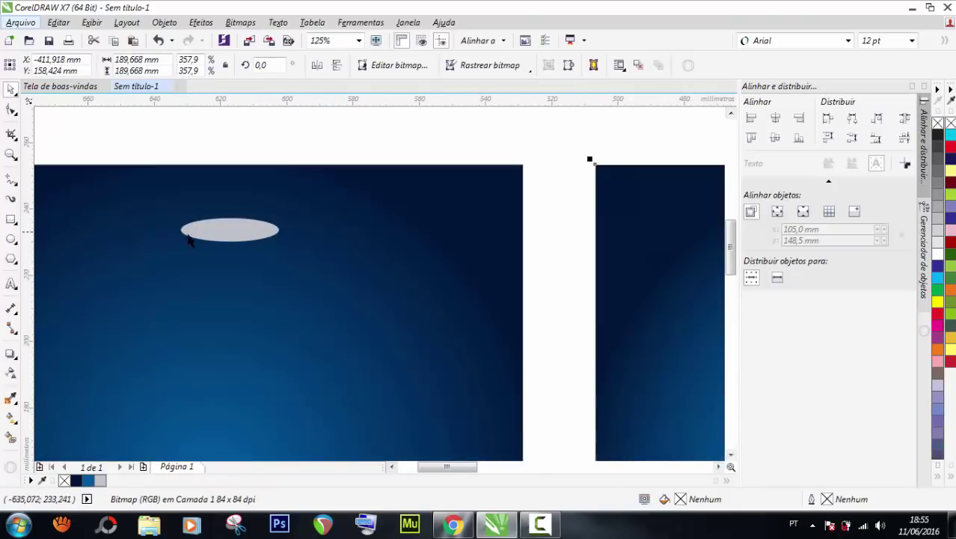
click(222, 230)
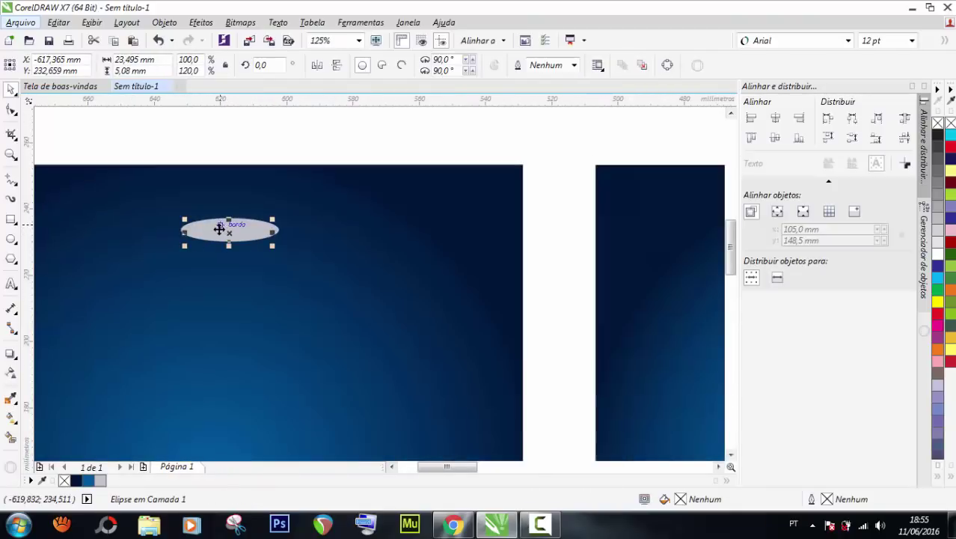
scroll(219, 228, up, 2)
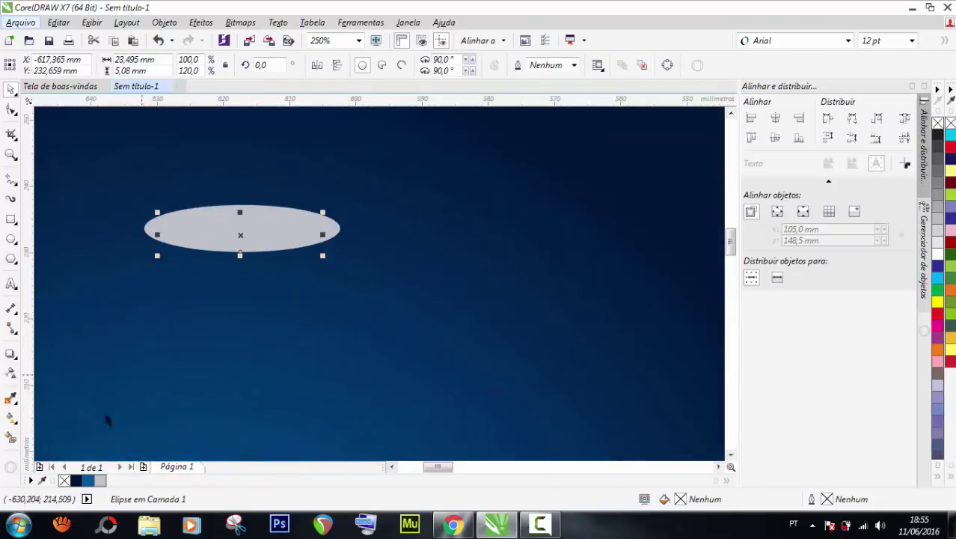
click(938, 257)
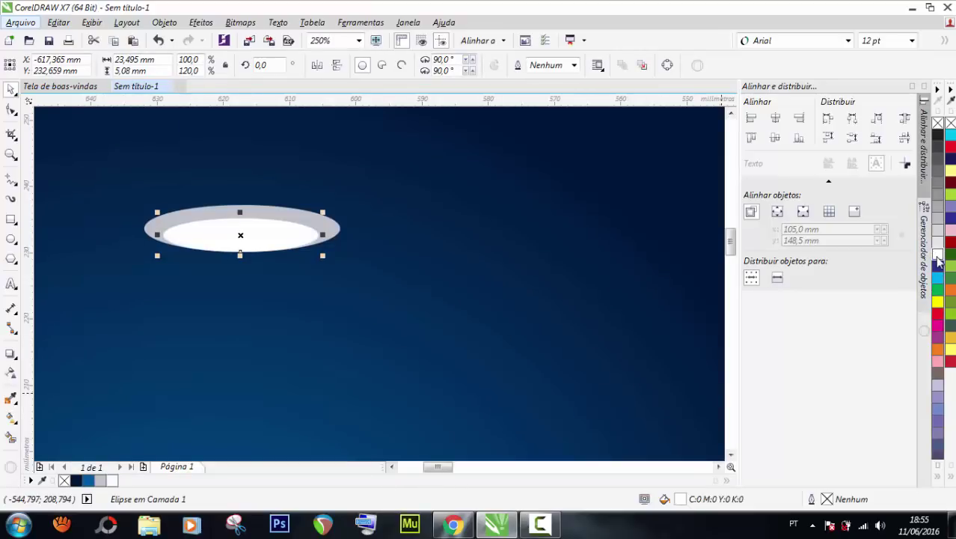
right_click(938, 257)
scroll(237, 247, down, 2)
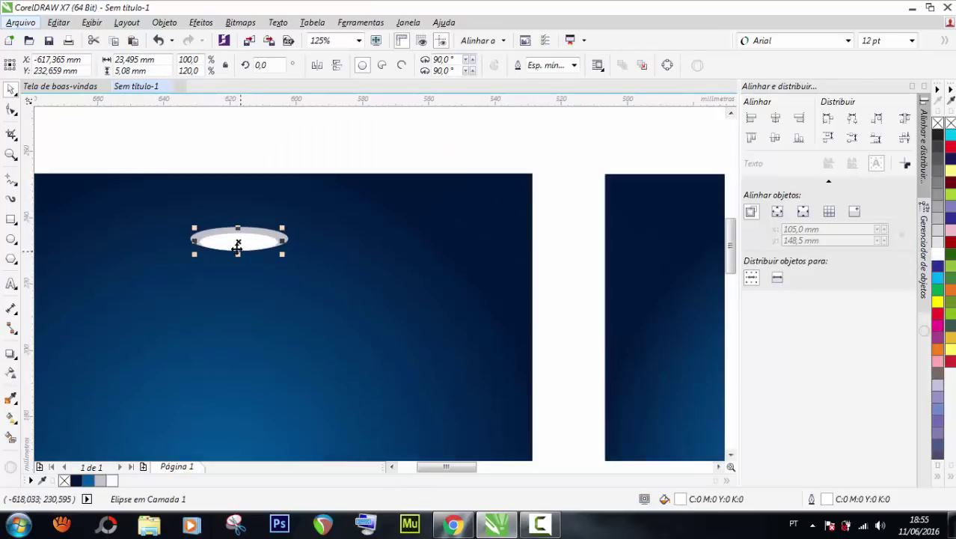
- Group the two lamp ellipses and centre the group horizontally on the blue background
click(244, 169)
scroll(244, 175, down, 2)
drag(169, 153, 307, 271)
key(ctrl+g)
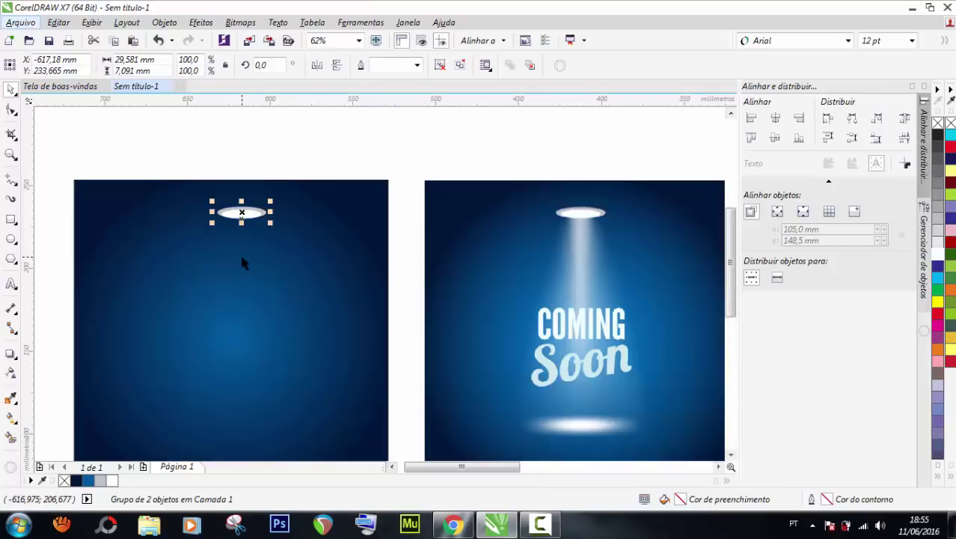
shift+click(155, 247)
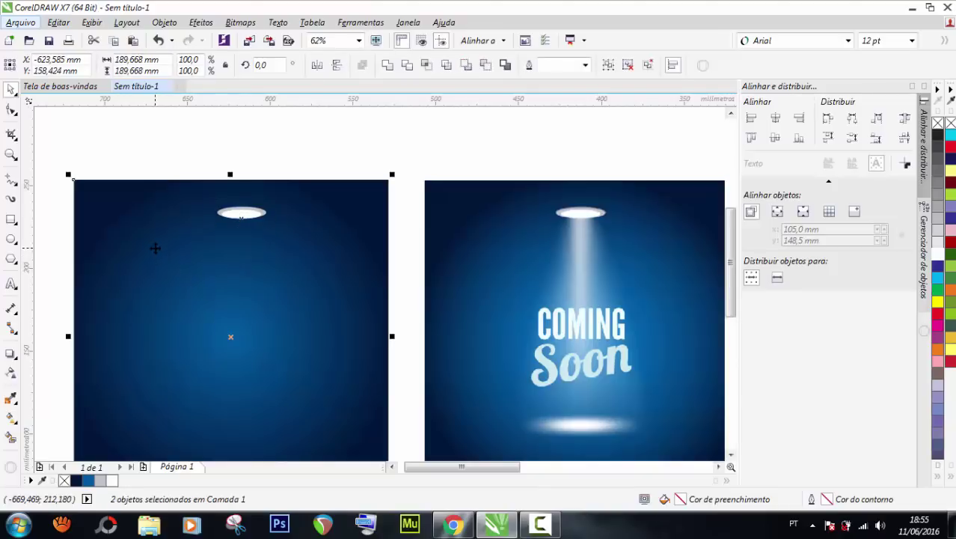
key(c)
click(168, 128)
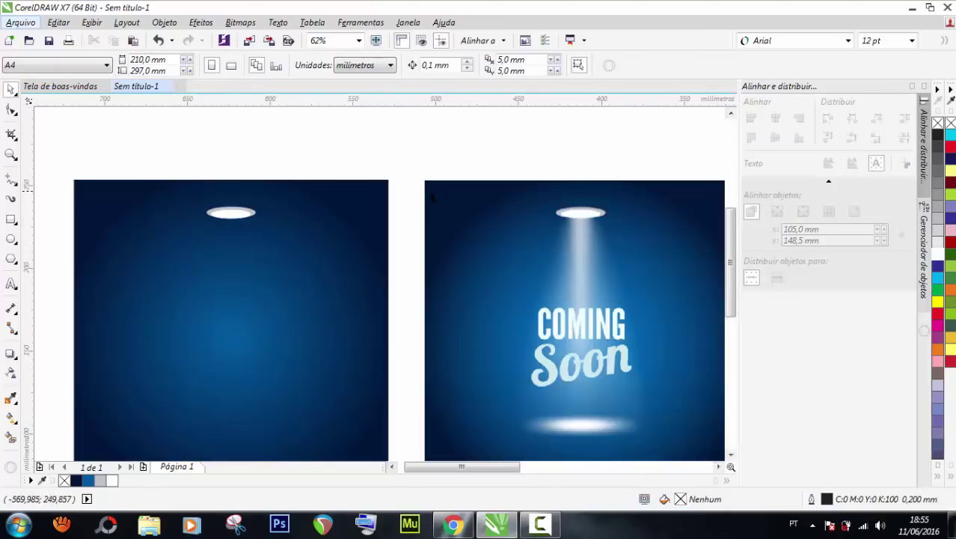
- Draw an ellipse about 48.3 mm wide and 6.1 mm high over the floor glow in the reference image
scroll(445, 197, down, 1)
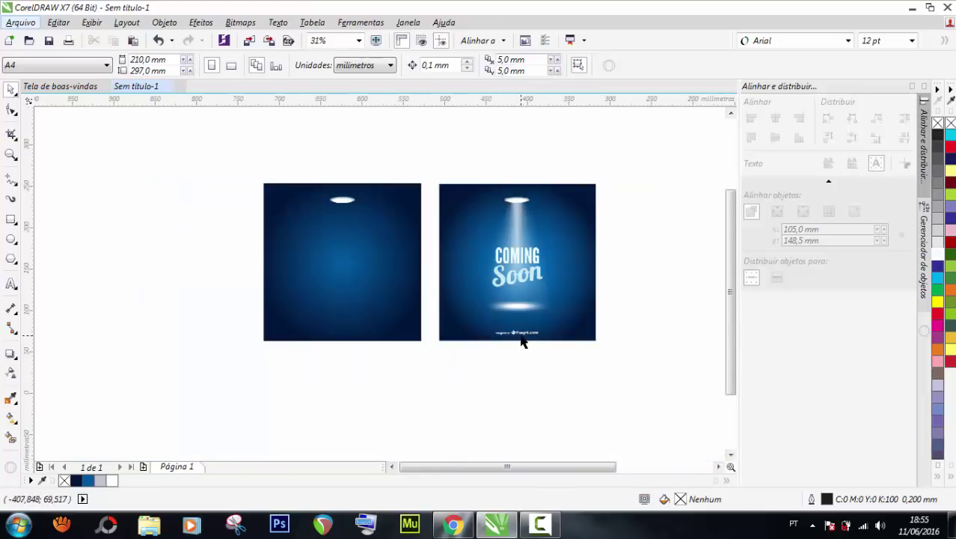
scroll(520, 338, up, 2)
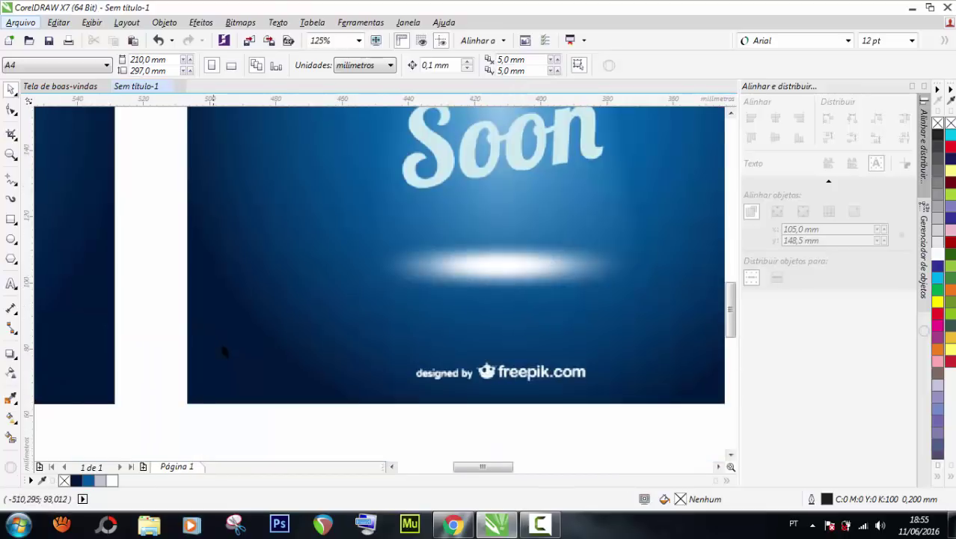
scroll(223, 347, down, 1)
scroll(336, 268, up, 1)
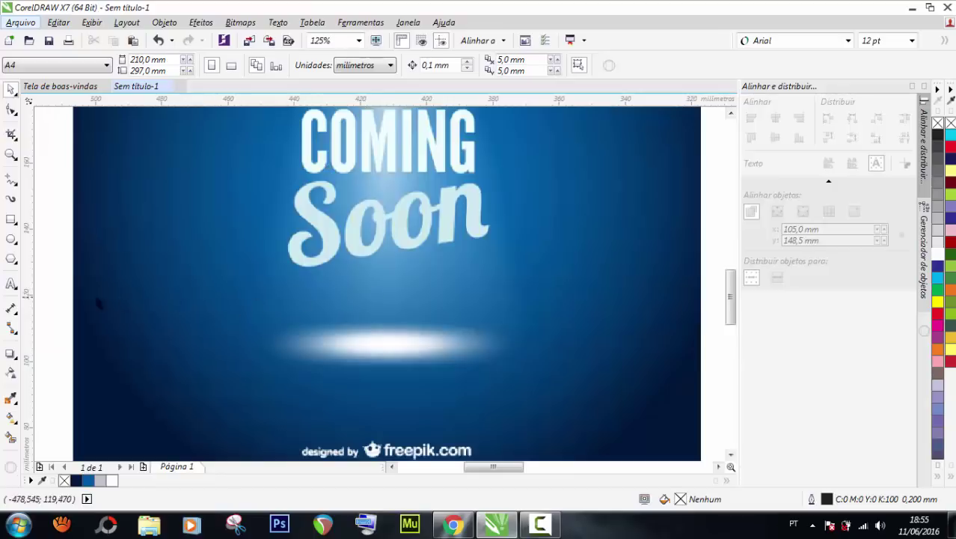
click(11, 239)
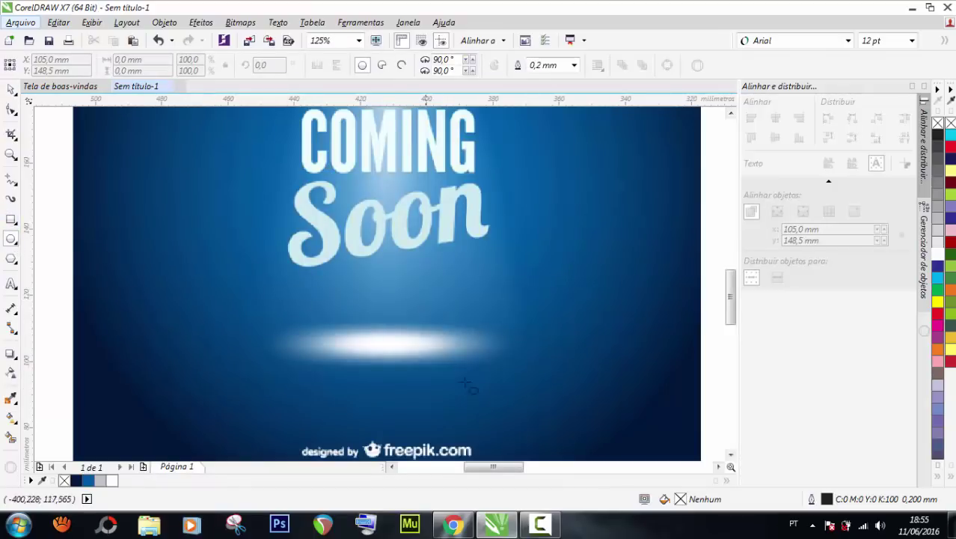
drag(454, 348, 290, 324)
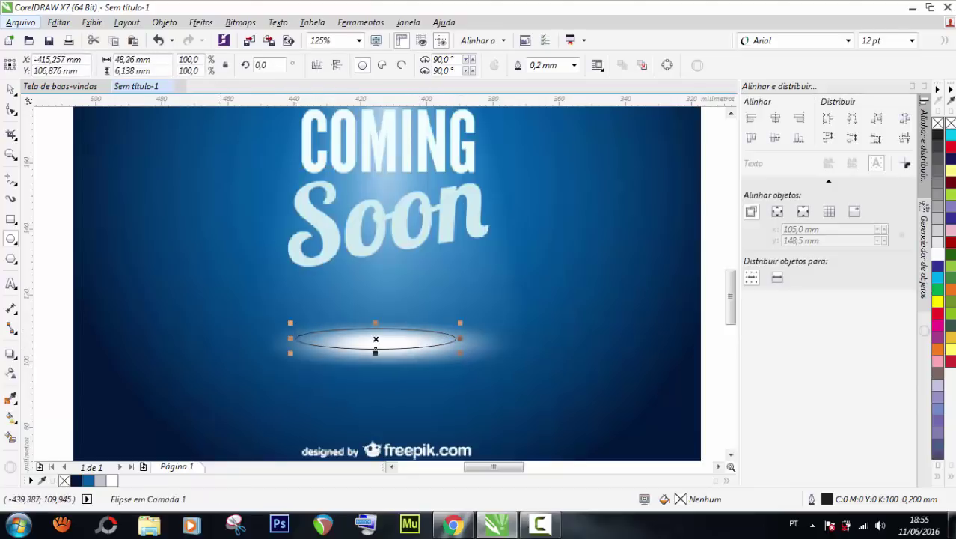
- Move the ellipse onto the middle of the floor glow and narrow it symmetrically to about 42.3 mm
key(space)
drag(401, 342, 411, 348)
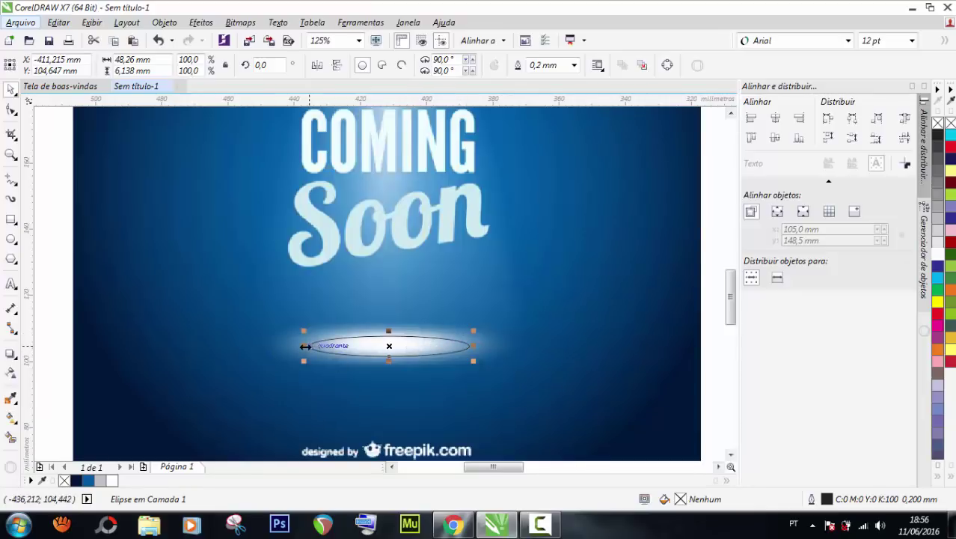
drag(305, 347, 308, 346)
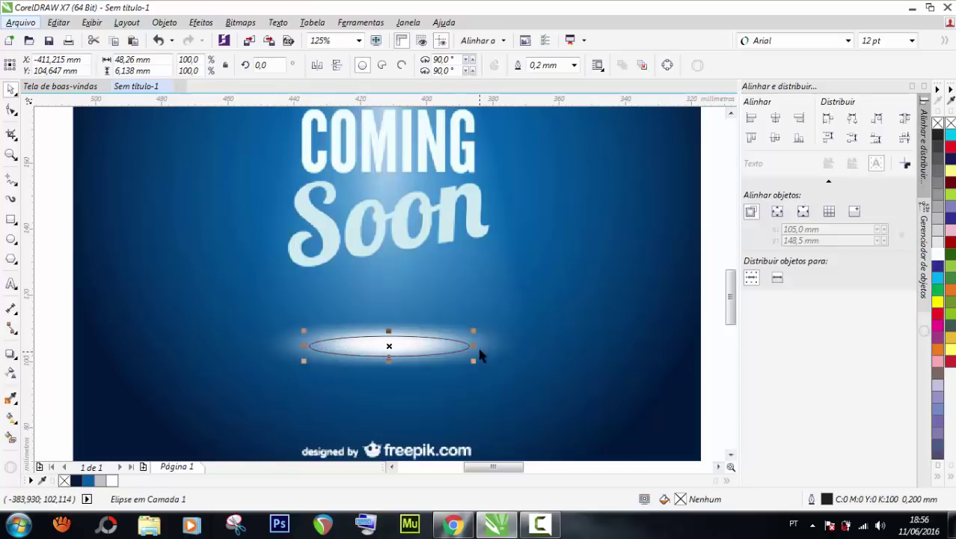
drag(473, 345, 473, 346)
drag(470, 345, 463, 345)
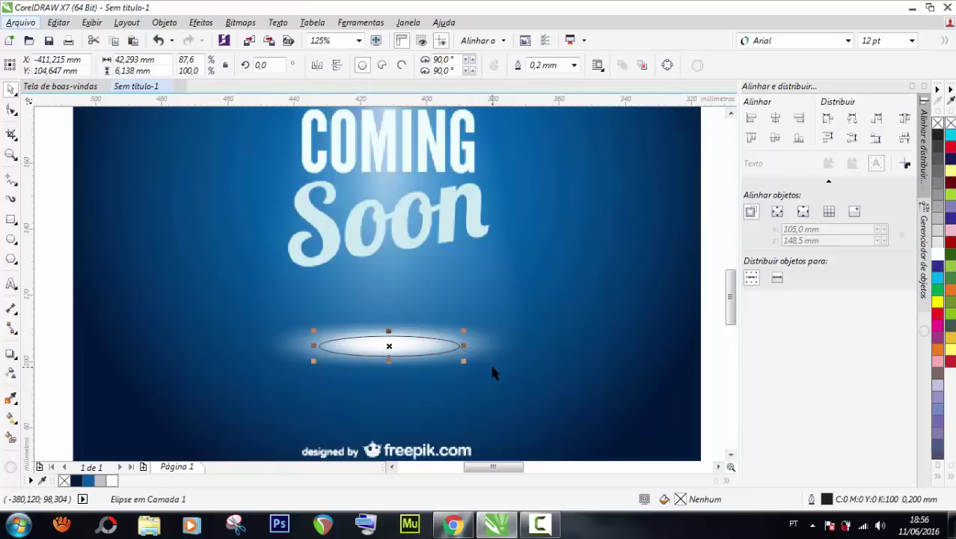
- Fill the floor glow ellipse with white and remove its outline
click(113, 481)
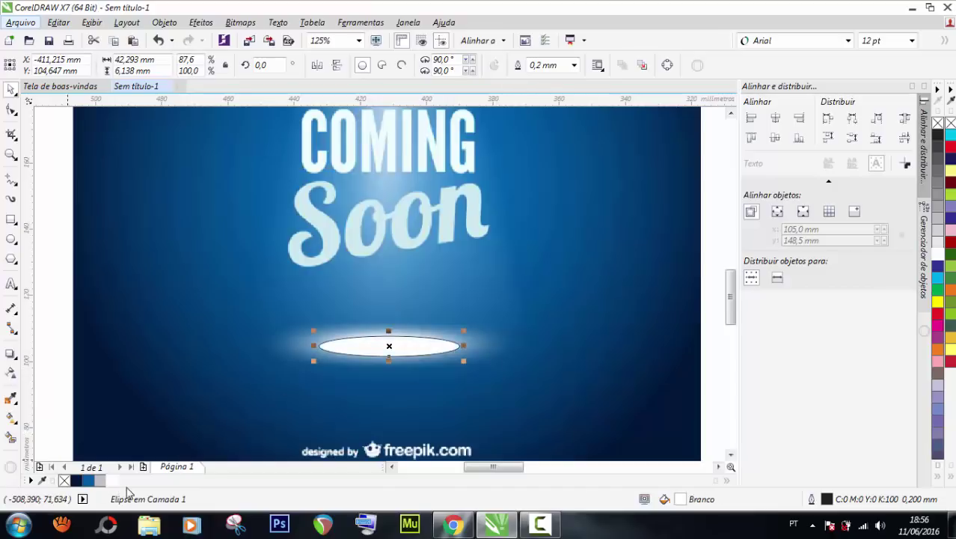
right_click(64, 481)
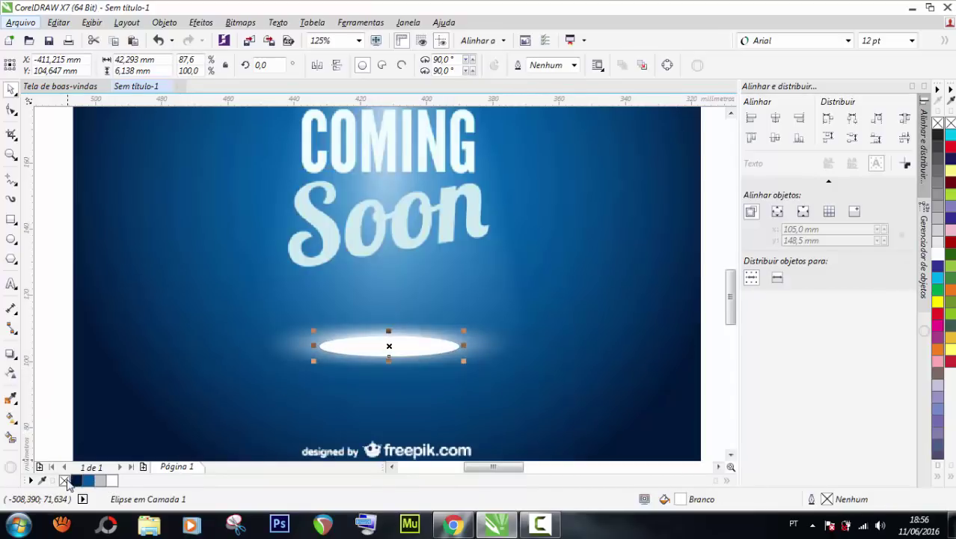
scroll(373, 332, down, 1)
scroll(373, 331, up, 1)
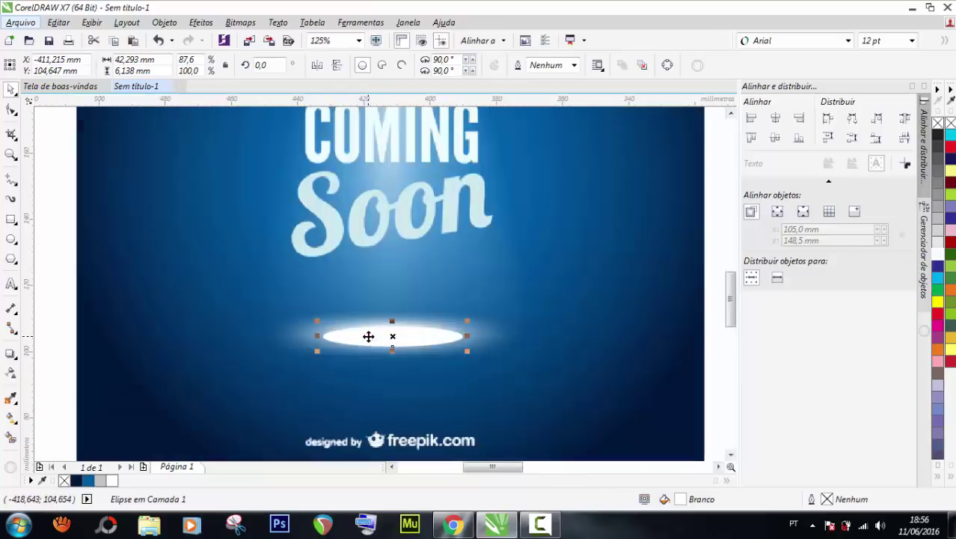
- Move the white ellipse straight down about 15 mm, just below the reference's floor glow
drag(370, 335, 366, 382)
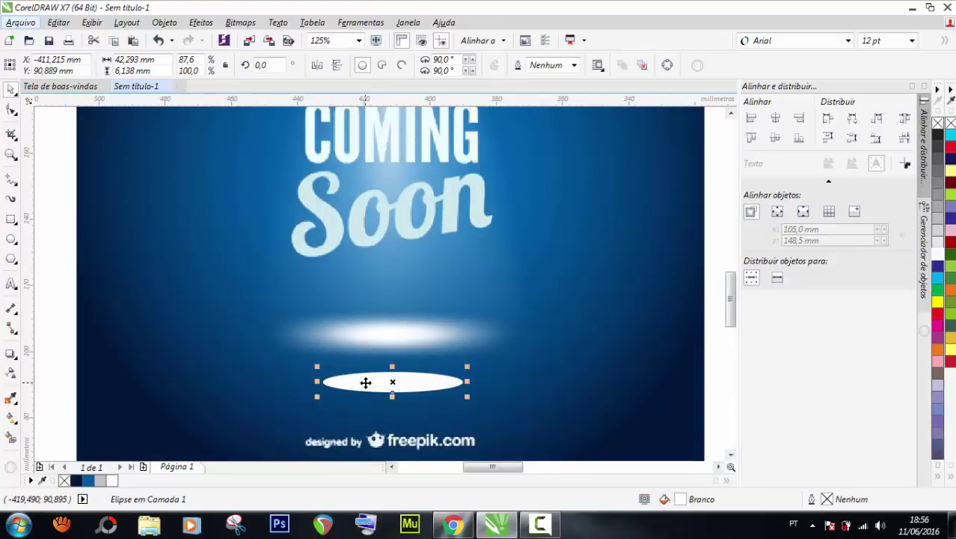
key(ctrl+z)
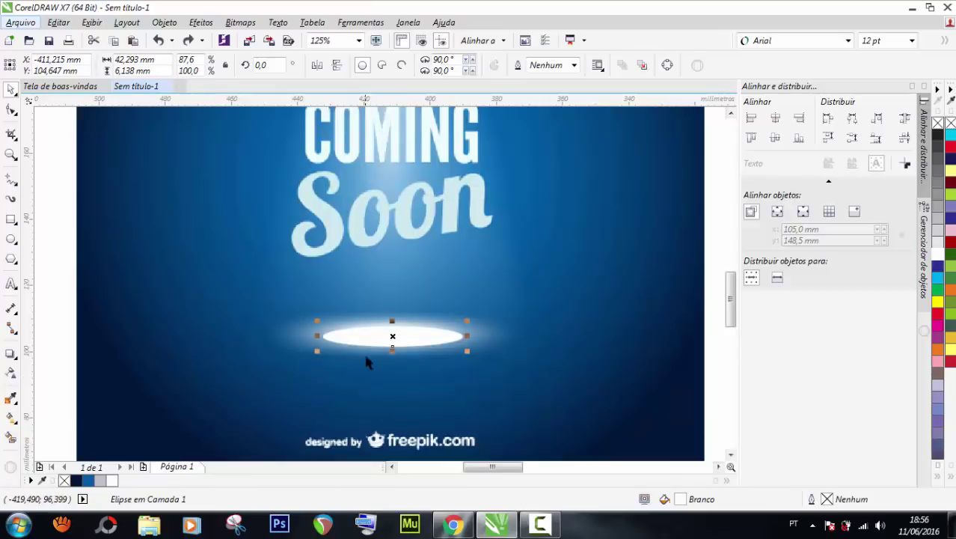
drag(369, 331, 366, 381)
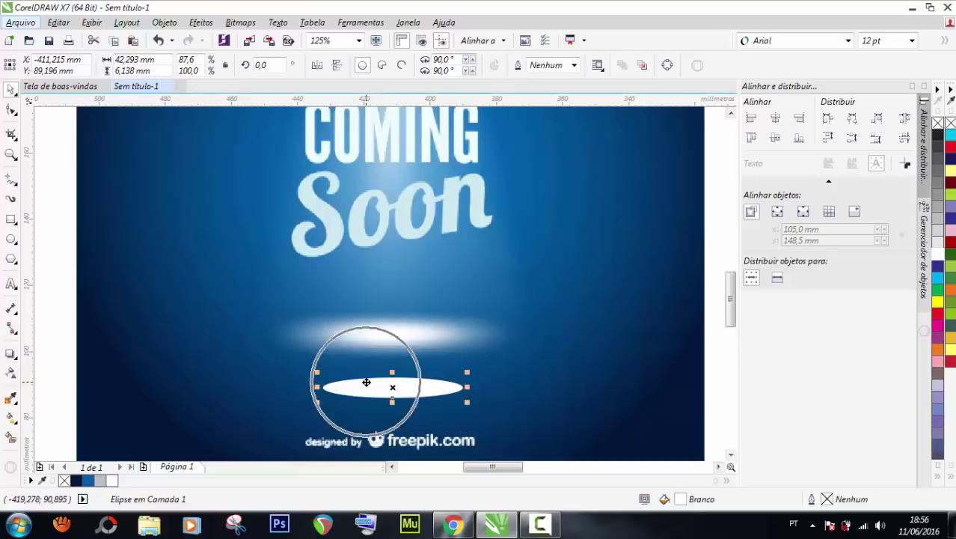
- Convert the white ellipse to a 300 dpi CMYK bitmap with anti-aliasing and a transparent background
click(240, 22)
click(254, 35)
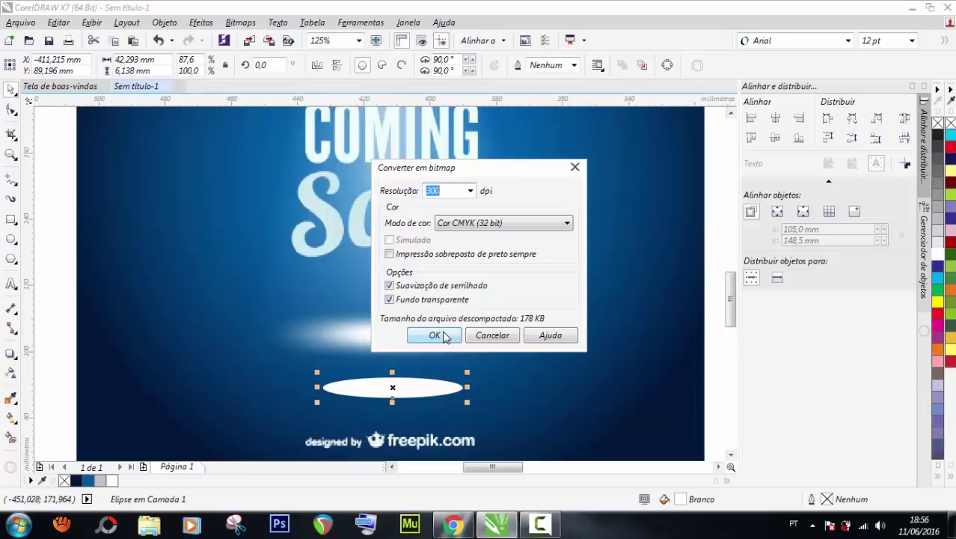
click(434, 335)
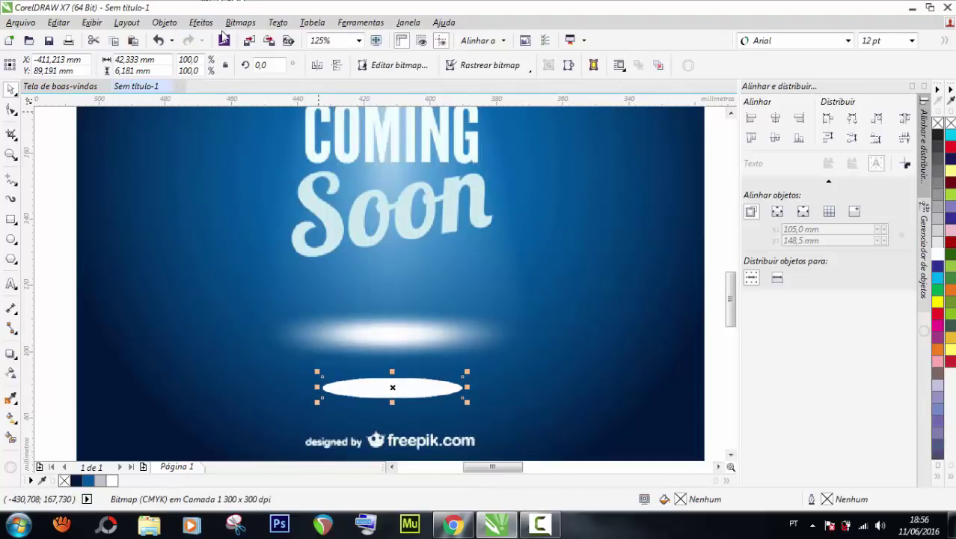
- Apply a Gaussian blur with a radius of 37 pixels to the white ellipse bitmap
click(240, 22)
mouse_move(273, 297)
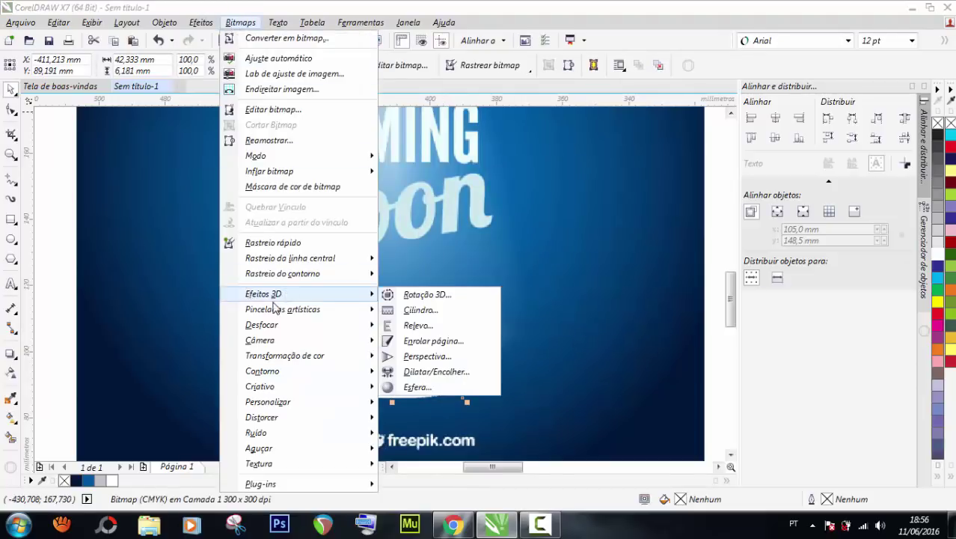
mouse_move(273, 324)
click(486, 341)
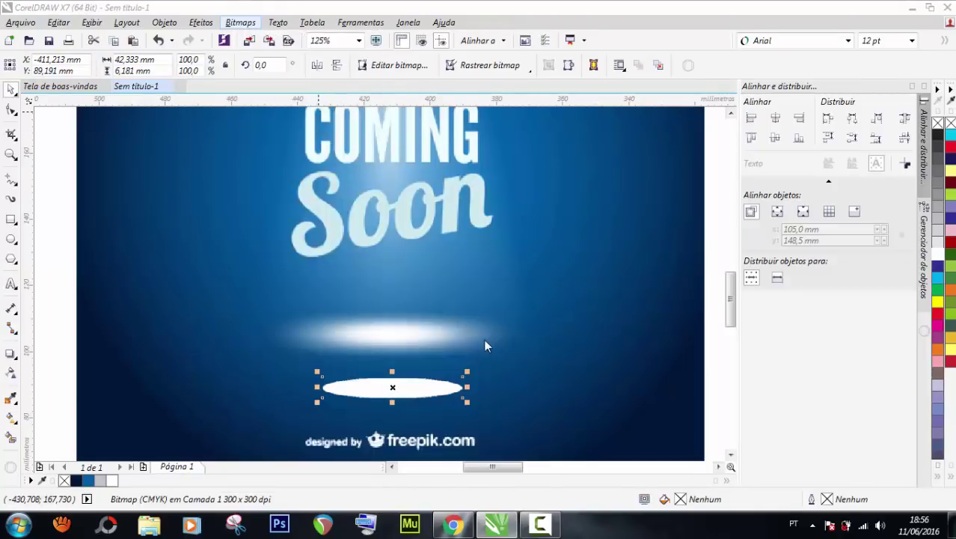
click(411, 248)
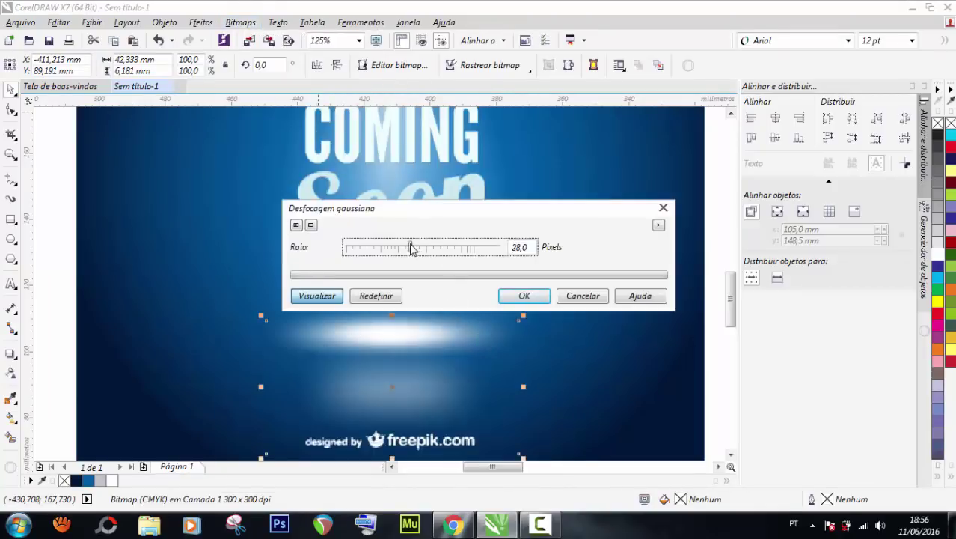
click(418, 249)
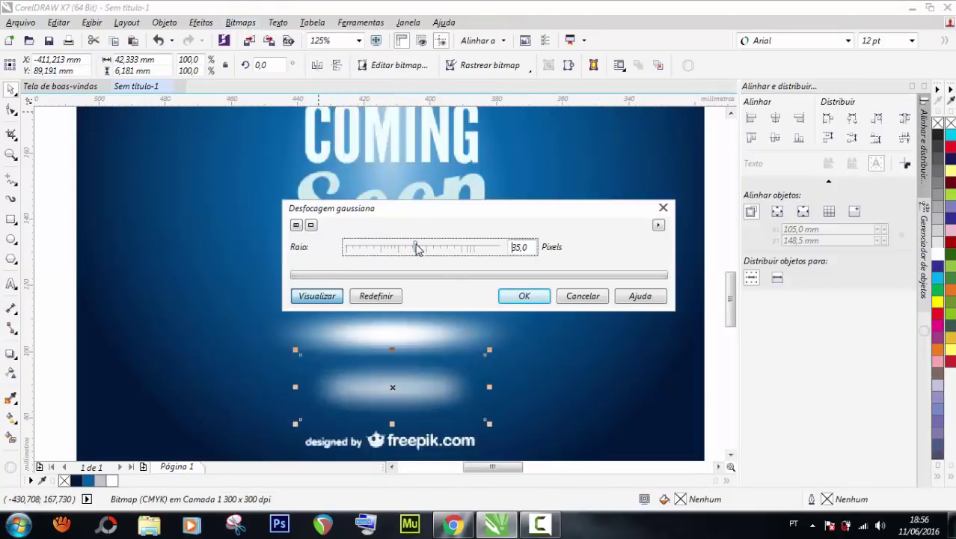
drag(419, 251, 410, 250)
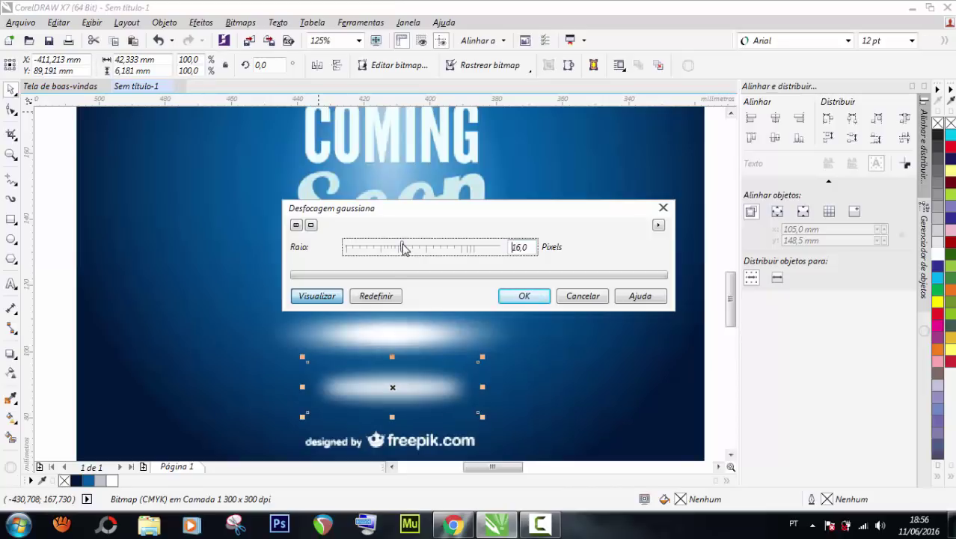
drag(404, 249, 413, 249)
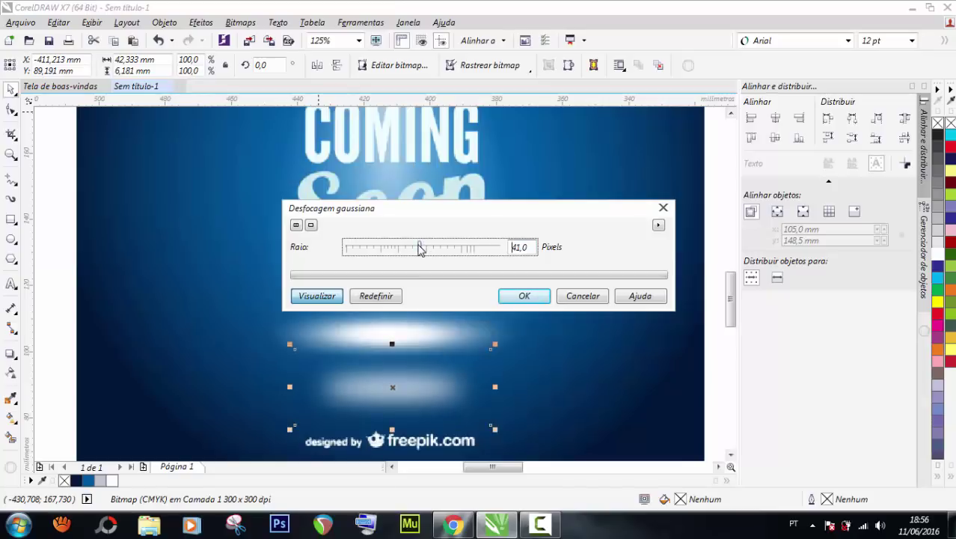
drag(420, 250, 417, 249)
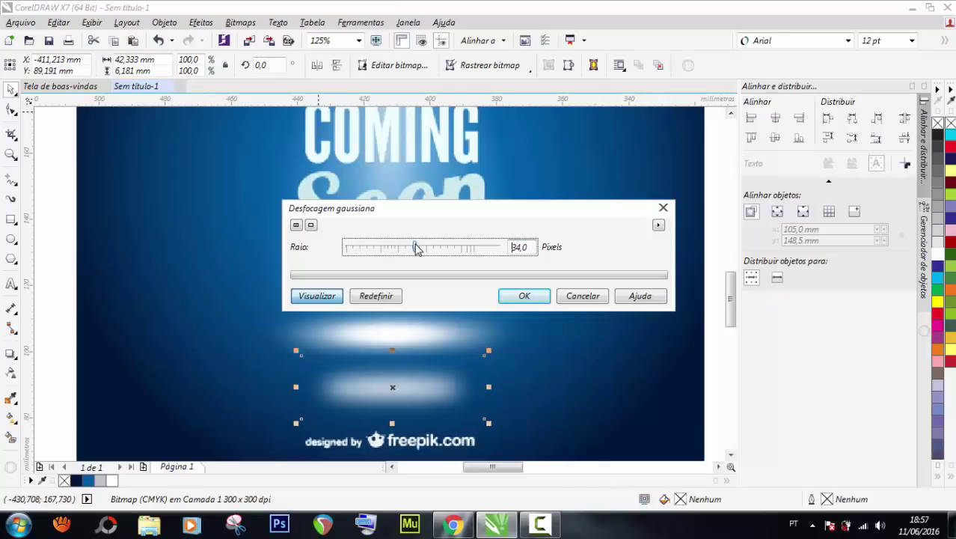
scroll(417, 249, down, 1)
scroll(417, 248, up, 4)
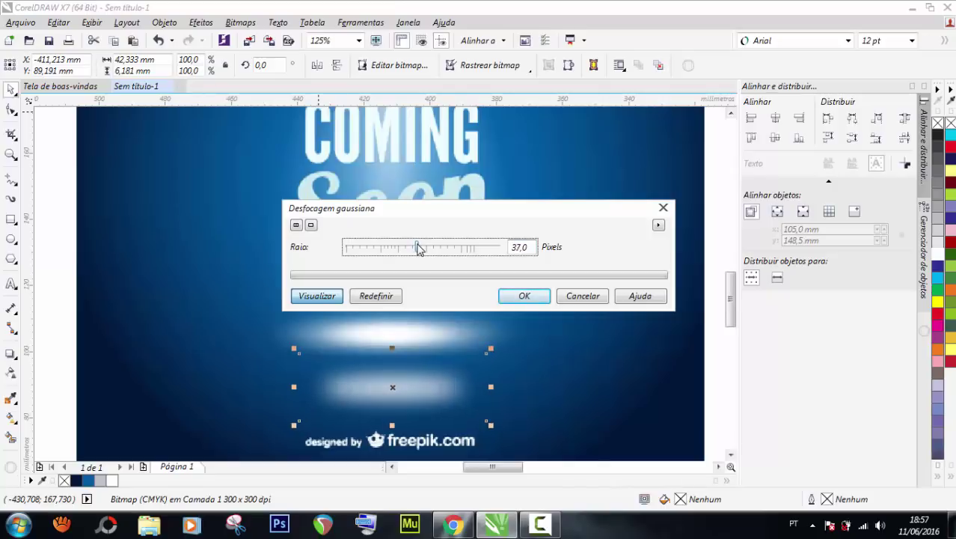
click(523, 296)
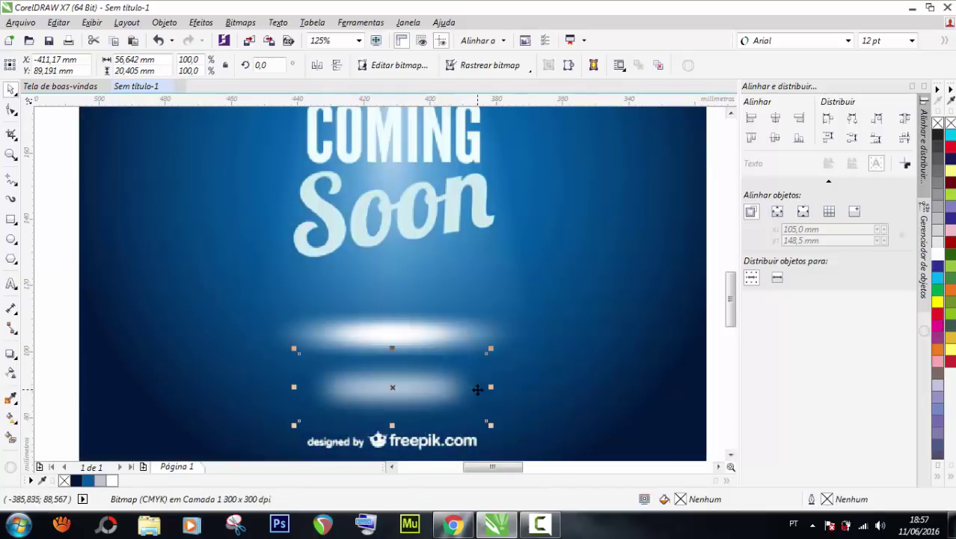
- Undo the accidental shift of the reference image and stretch the blurred glow to about 81.3 mm wide and 16.5 mm high
key(ctrl+z)
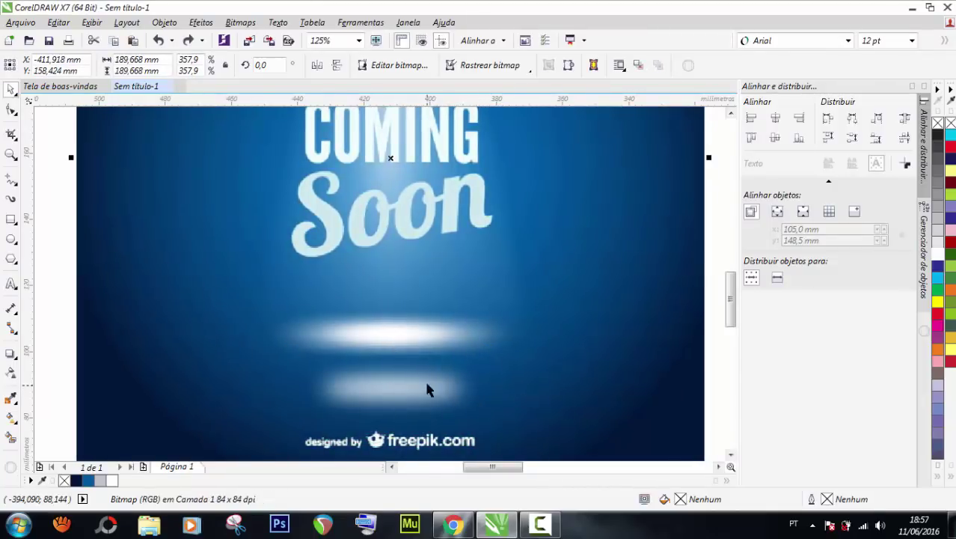
drag(489, 387, 524, 387)
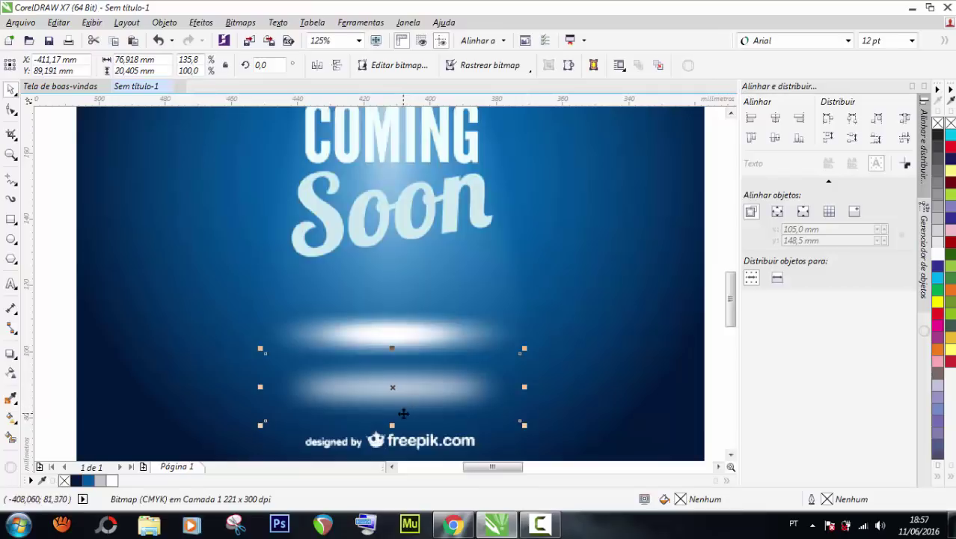
drag(392, 425, 392, 415)
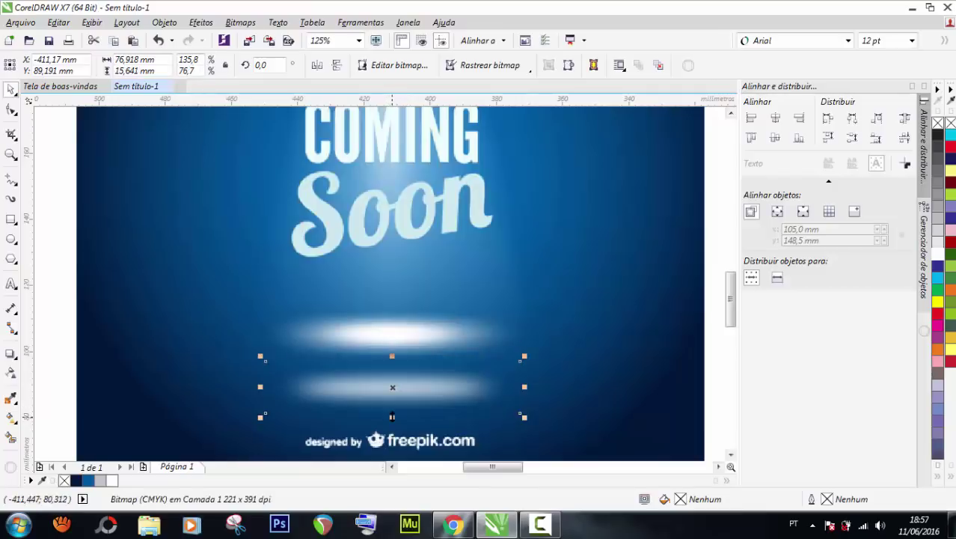
scroll(391, 360, up, 3)
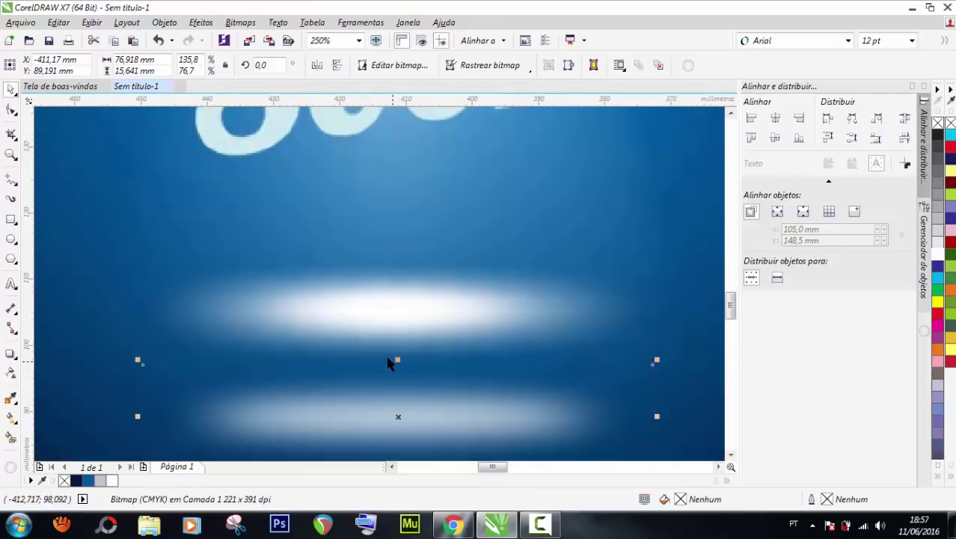
drag(398, 362, 397, 318)
scroll(397, 361, down, 1)
scroll(397, 363, up, 2)
scroll(397, 318, down, 3)
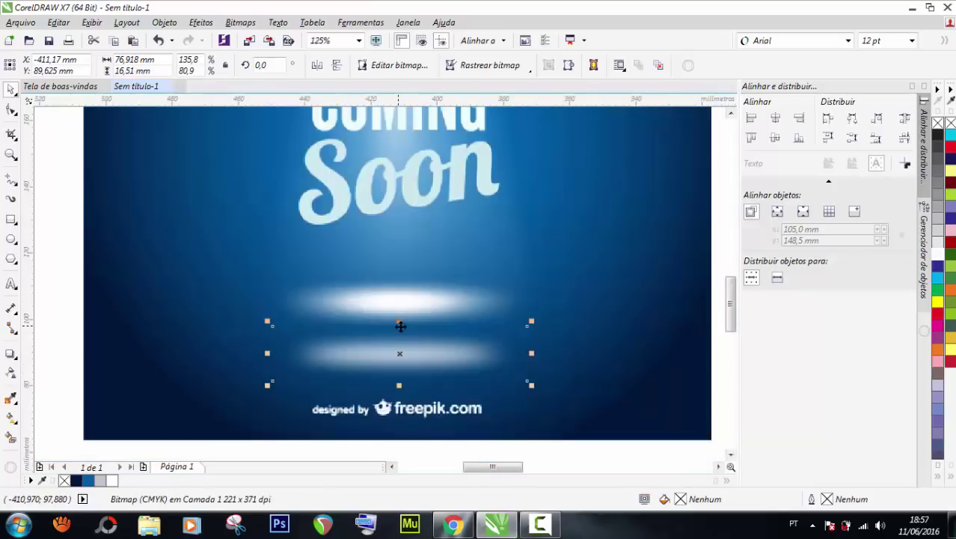
drag(267, 353, 259, 353)
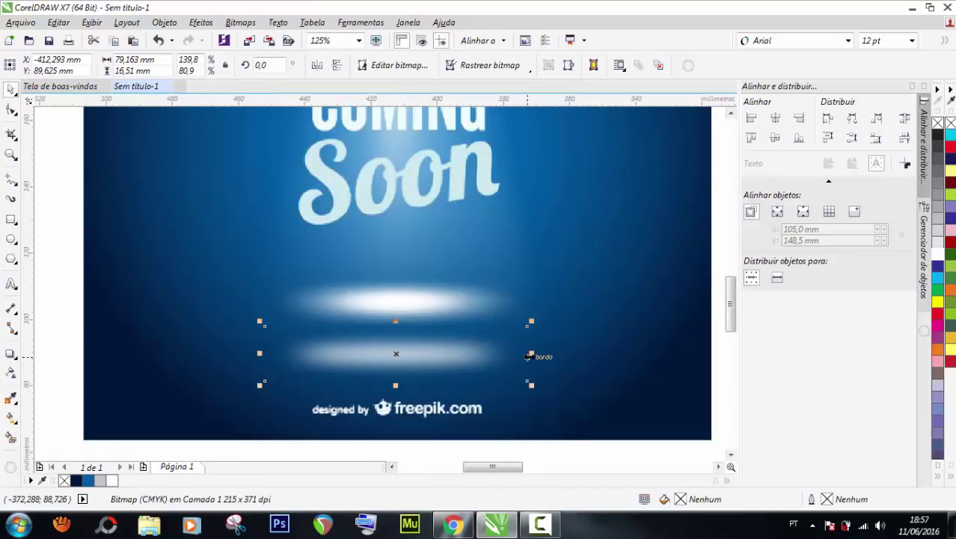
drag(529, 356, 538, 353)
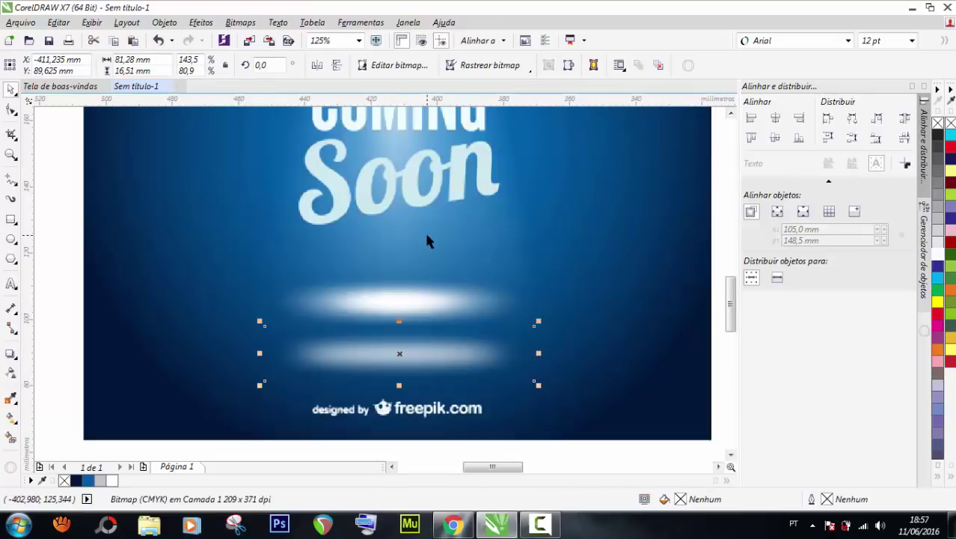
- Paste the copied white ellipse and move it straight down onto the centre of the blurred glow
key(Tab)
key(ctrl+v)
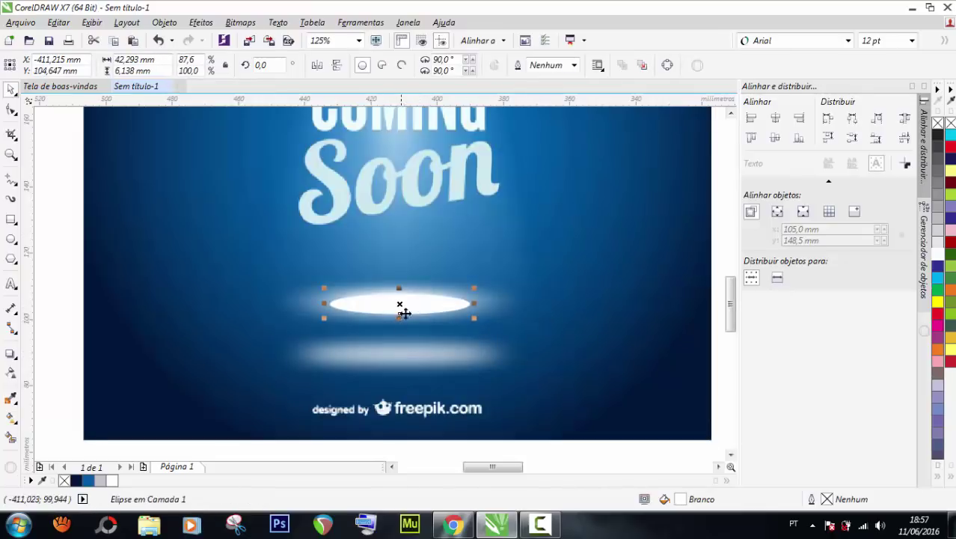
scroll(405, 303, up, 2)
drag(405, 303, 422, 407)
scroll(423, 405, down, 2)
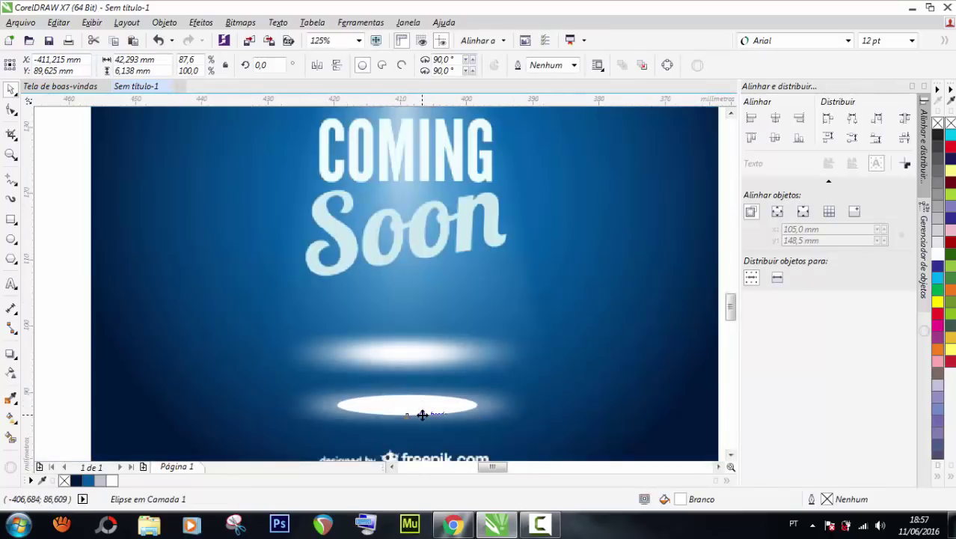
- Shrink the pasted ellipse about its centre to about 35.5 by 5.6 mm and nudge it down 0.5 mm
scroll(423, 415, up, 2)
drag(533, 368, 523, 369)
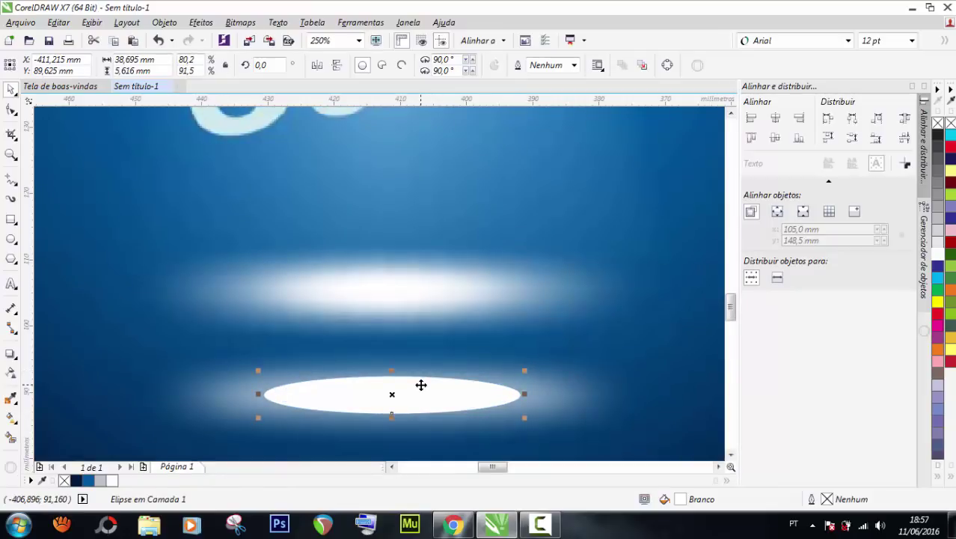
key(Down)
key(Down)
key(Down)
key(Down)
key(Down)
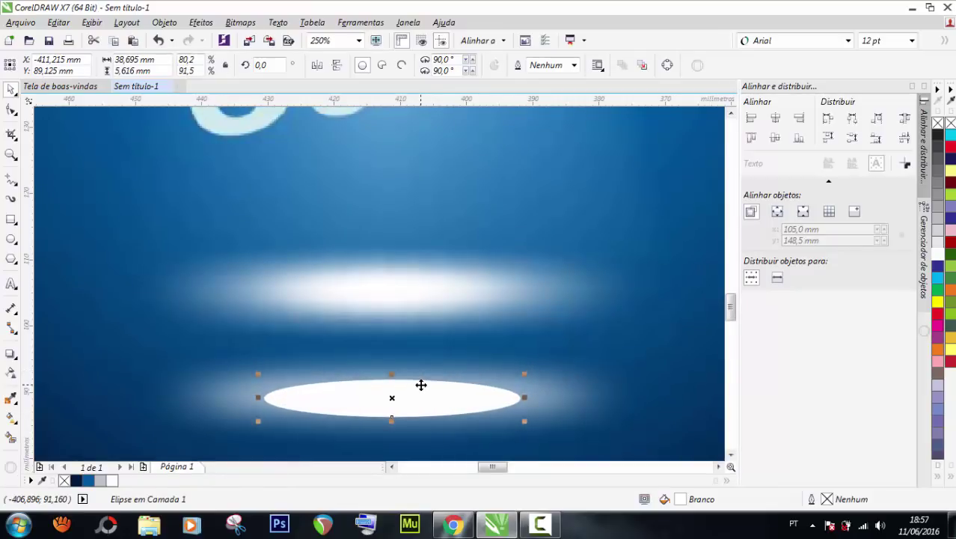
drag(522, 399, 514, 398)
scroll(380, 212, down, 2)
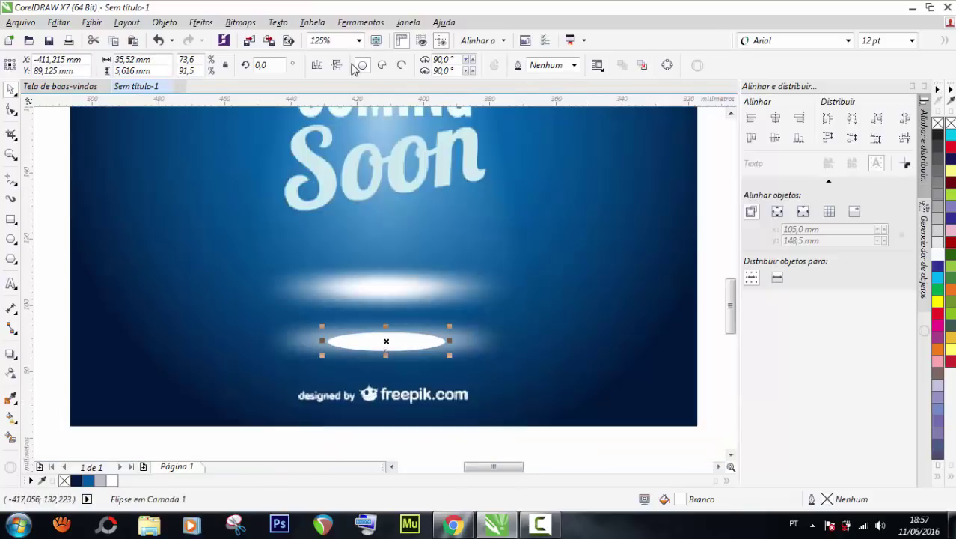
- Convert the smaller white ellipse to a 300 dpi CMYK bitmap
click(239, 22)
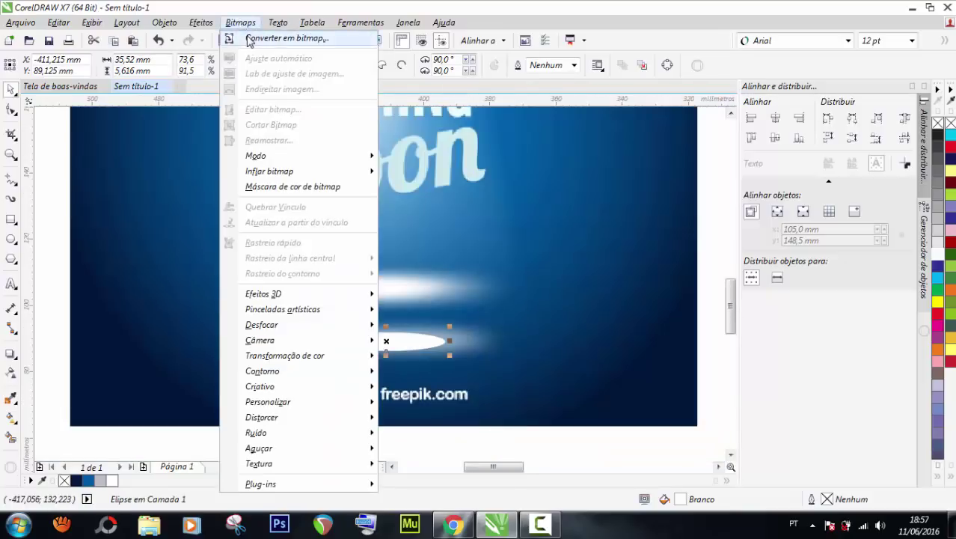
click(233, 37)
click(433, 336)
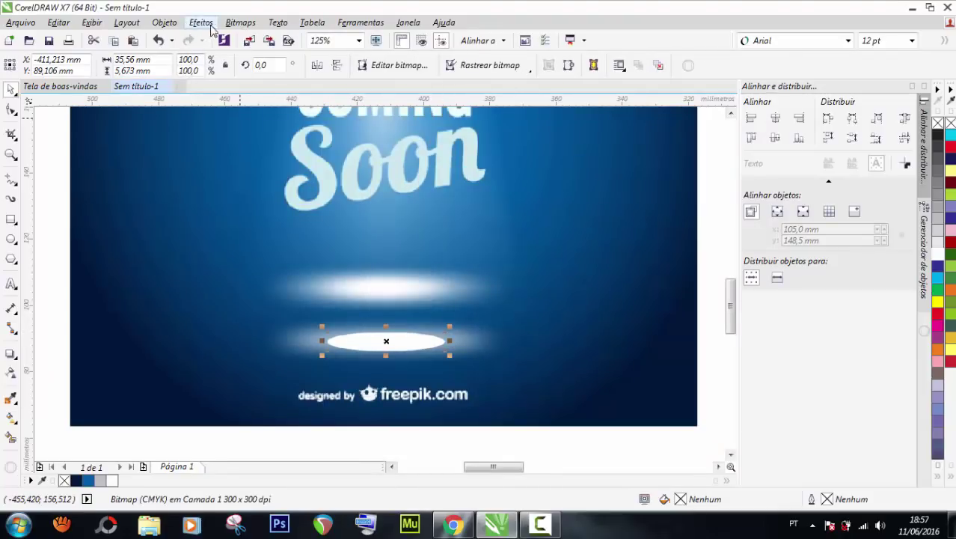
- Apply a Gaussian blur with a radius of about 19 pixels to the smaller ellipse bitmap
click(240, 23)
mouse_move(274, 325)
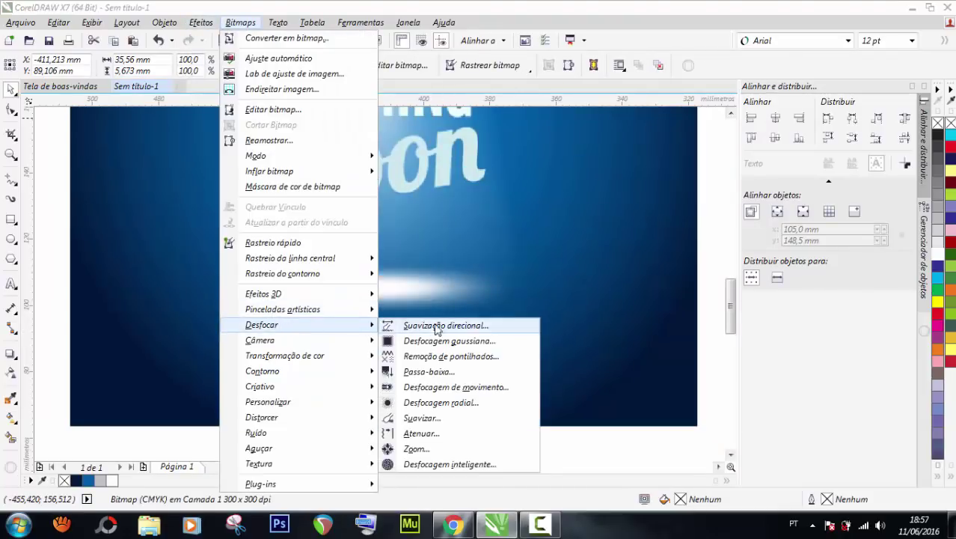
click(442, 340)
drag(452, 212, 713, 229)
drag(668, 267, 664, 270)
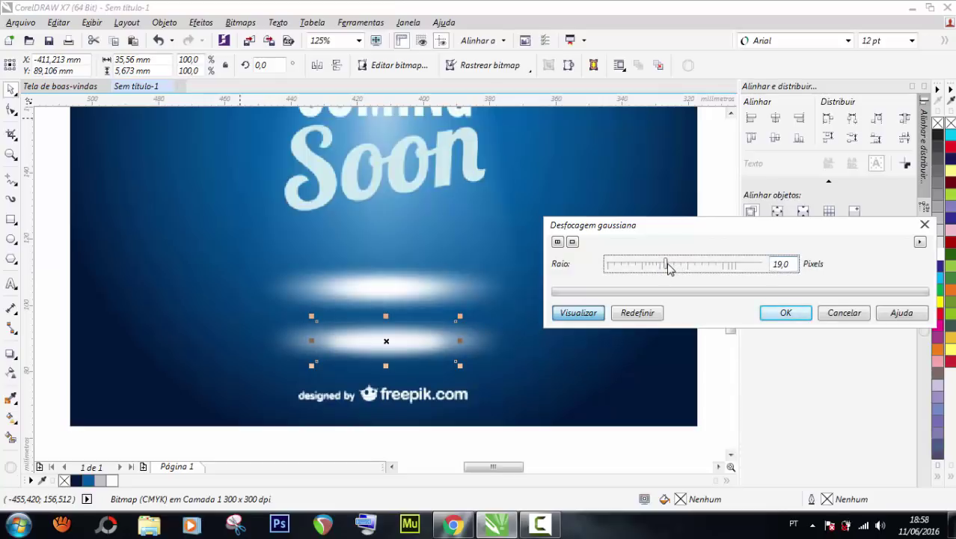
drag(670, 268, 668, 267)
click(786, 313)
- Resize the inner blurred glow symmetrically to about 45.1 mm wide and 10.5 mm high
scroll(325, 340, up, 2)
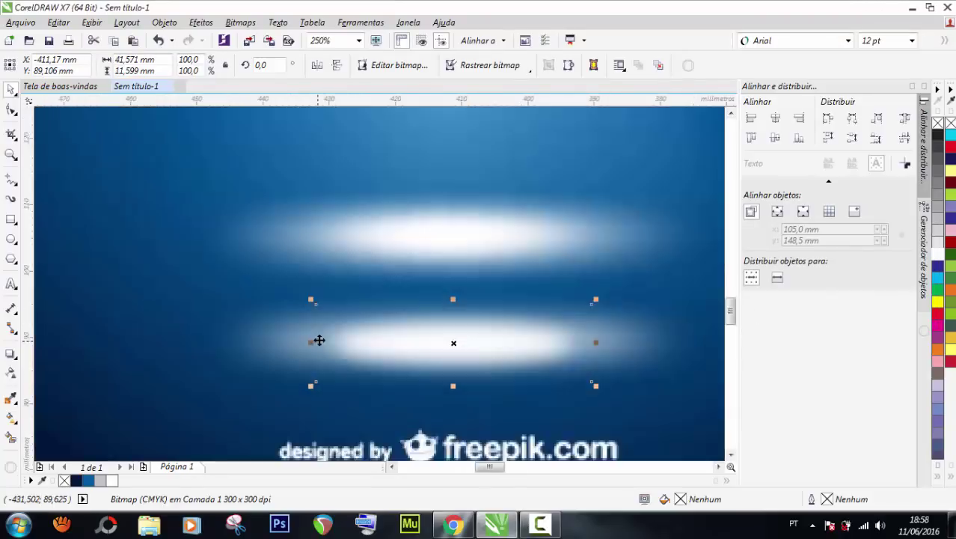
drag(312, 340, 301, 341)
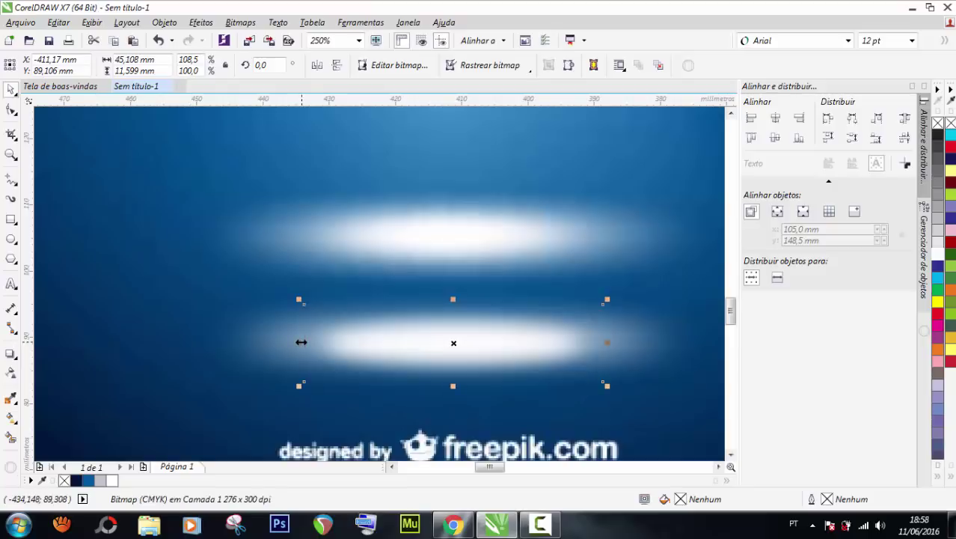
scroll(347, 325, down, 2)
scroll(383, 340, up, 2)
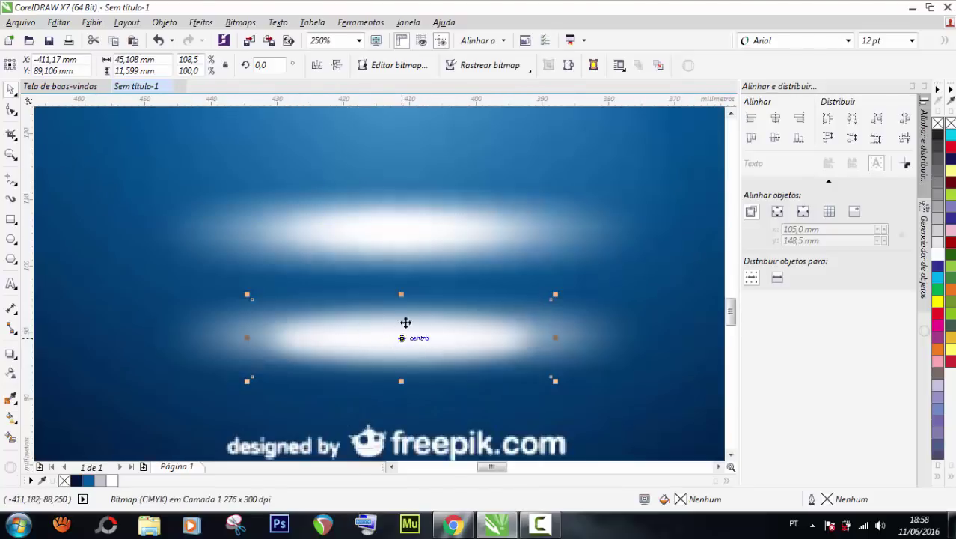
scroll(401, 302, up, 2)
drag(401, 279, 401, 288)
scroll(401, 288, down, 6)
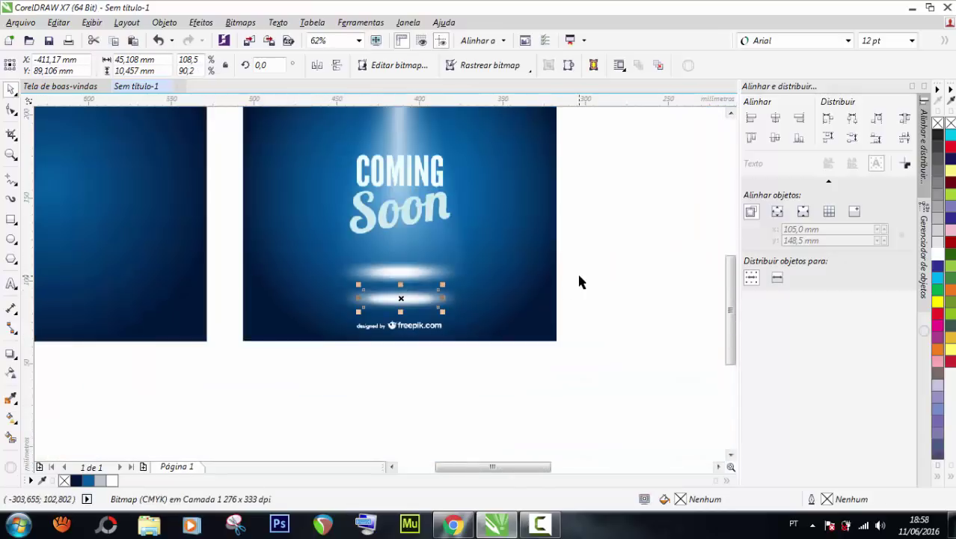
- Select both blurred glow bitmaps and stretch them vertically about their centre to a height of about 17.8 mm
click(579, 281)
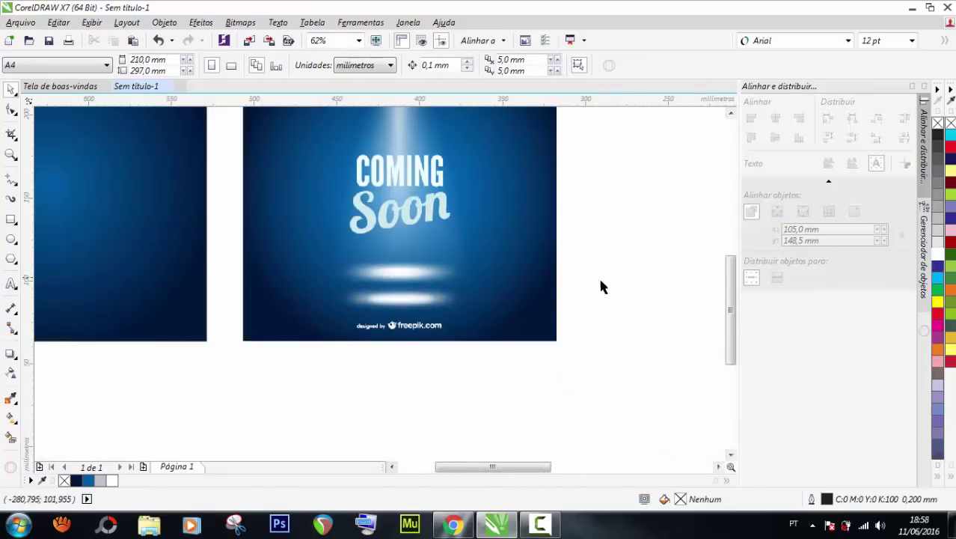
drag(609, 273, 324, 335)
scroll(402, 310, down, 2)
scroll(402, 310, up, 4)
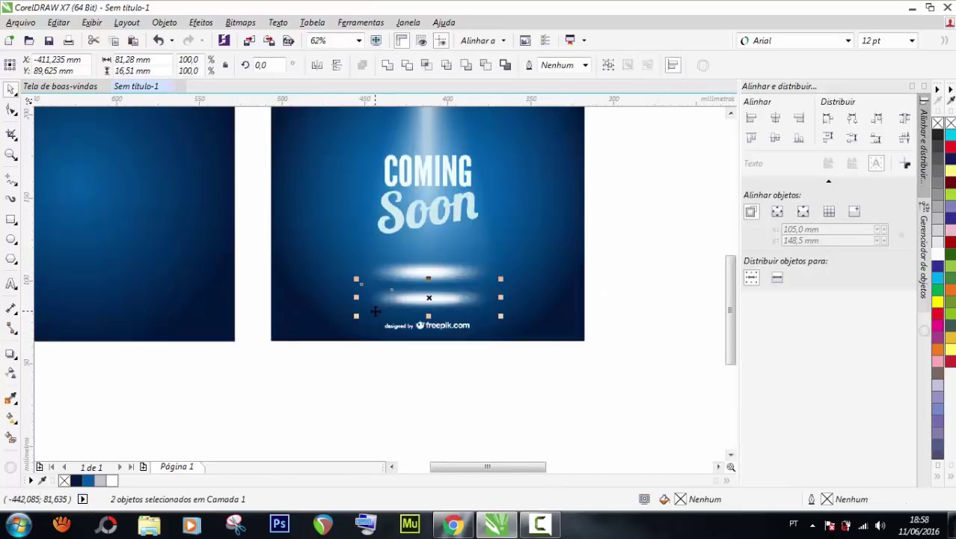
scroll(476, 262, up, 2)
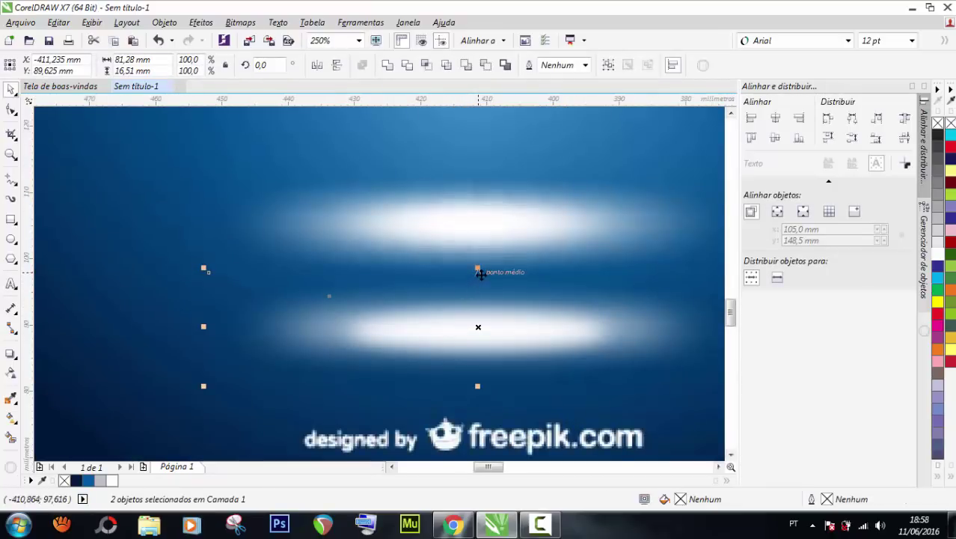
scroll(478, 269, up, 4)
drag(472, 263, 472, 246)
scroll(472, 246, down, 7)
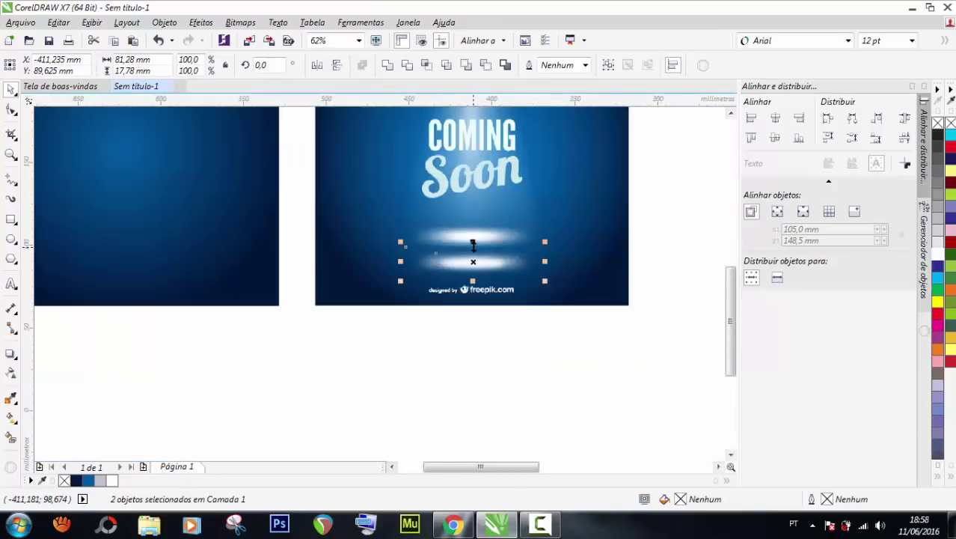
- Group the two blurred glow bitmaps
scroll(472, 246, up, 2)
scroll(472, 246, down, 1)
scroll(526, 267, down, 2)
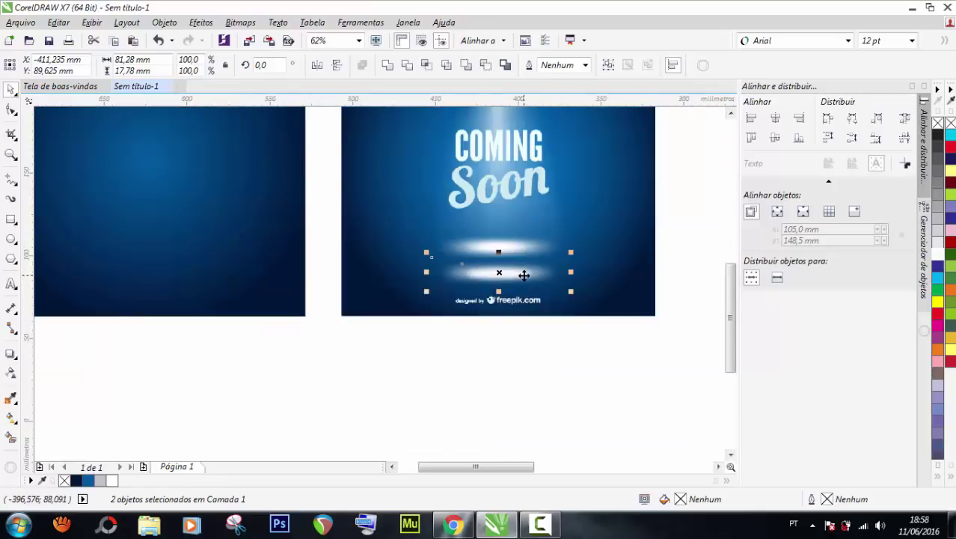
key(ctrl+g)
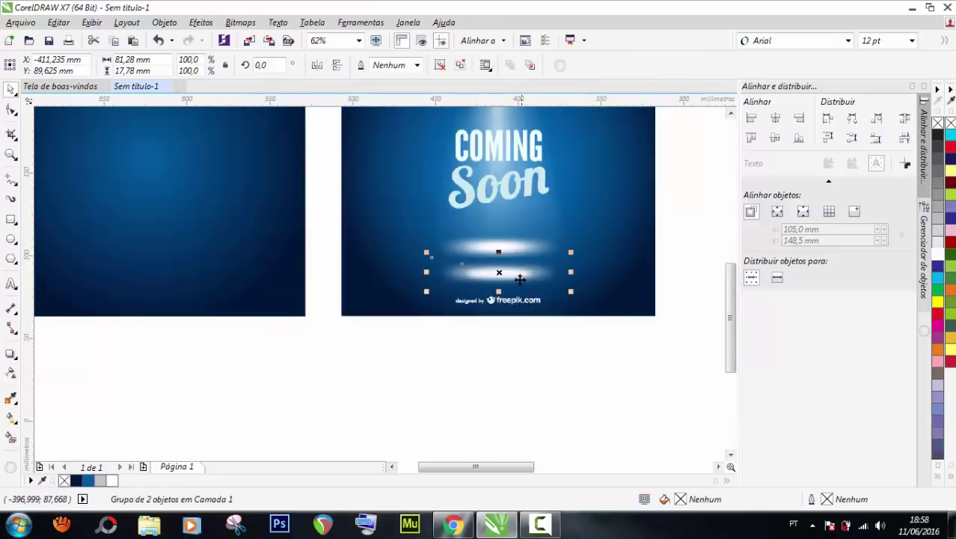
- Centre the grouped floor glow horizontally on the recreated blue background
shift+click(167, 240)
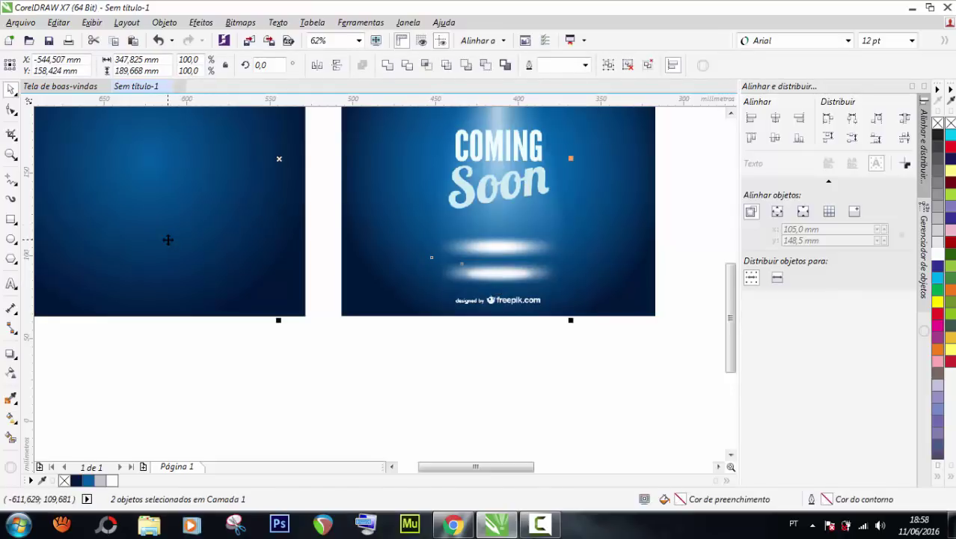
key(c)
scroll(225, 262, down, 2)
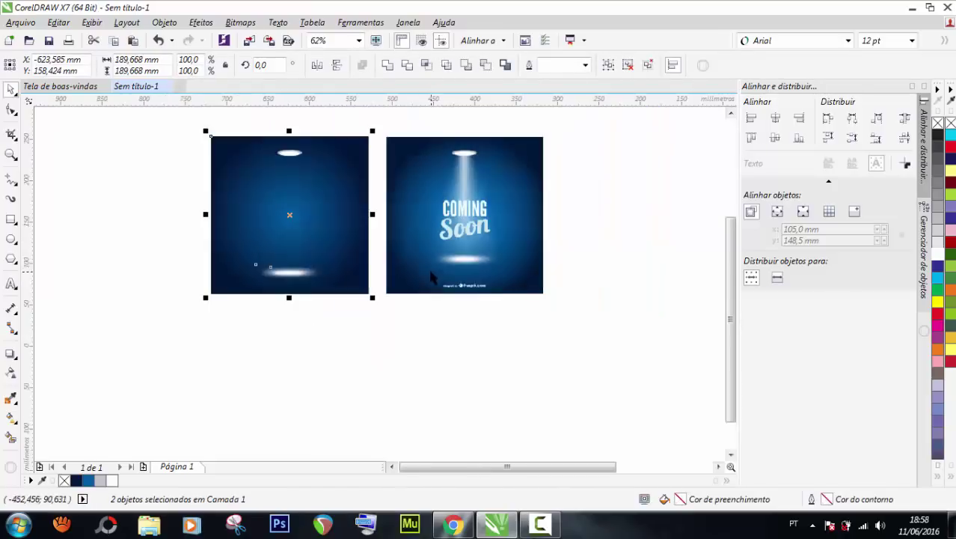
- Compare the lamp and the floor glow's position in the recreated artwork with the reference image
scroll(281, 282, up, 2)
scroll(281, 282, down, 2)
key(Escape)
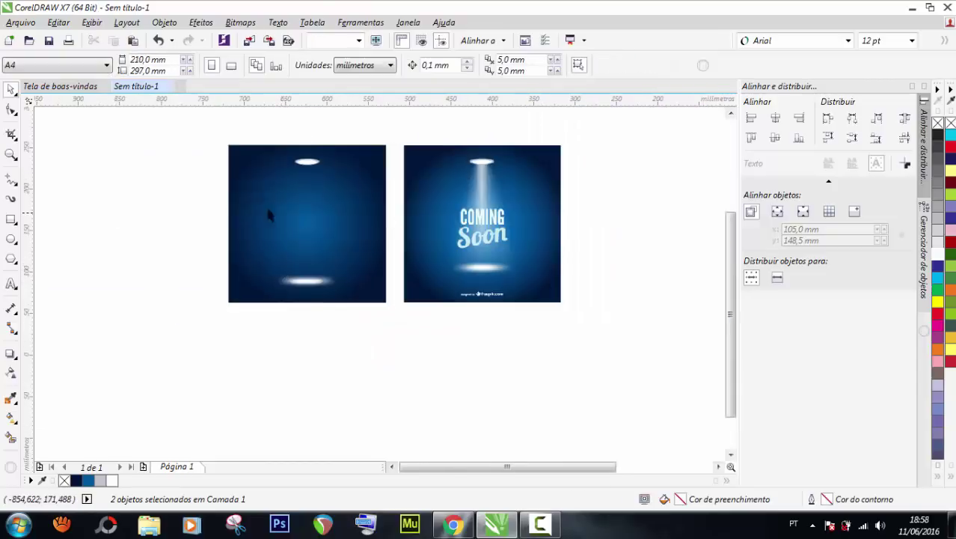
scroll(306, 213, up, 2)
scroll(423, 252, down, 2)
scroll(422, 252, up, 2)
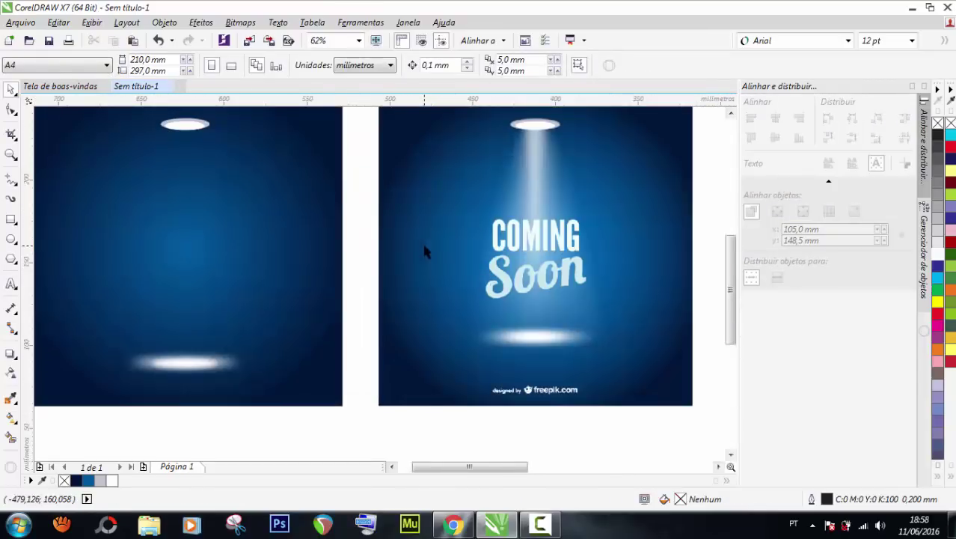
scroll(425, 252, down, 2)
scroll(453, 254, up, 2)
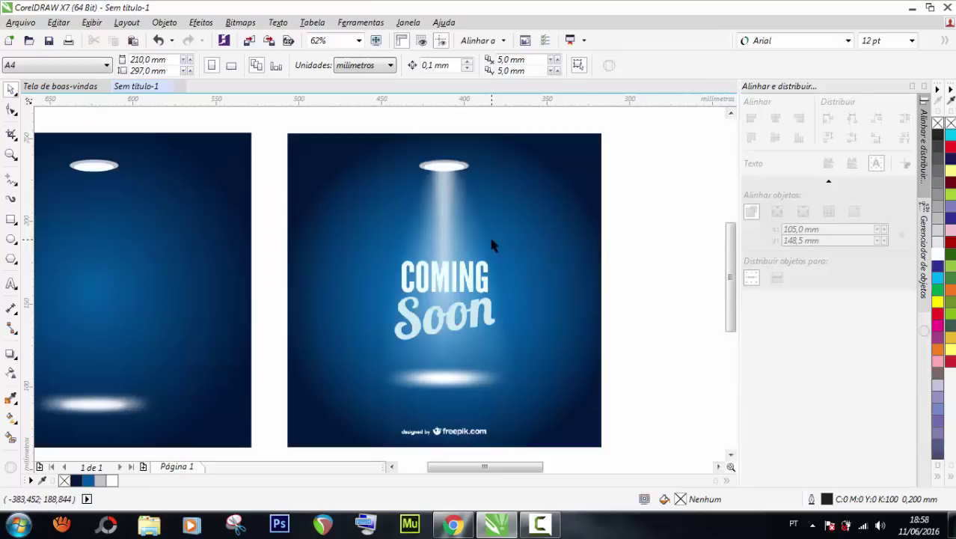
double_click(13, 159)
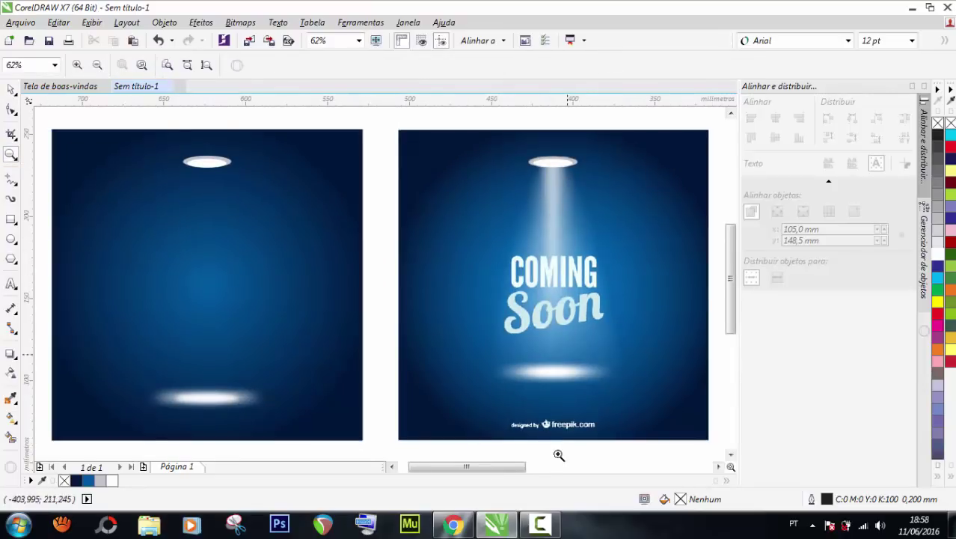
- Centre the glow group horizontally on the reference image and move it up over the reference's floor glow
click(11, 89)
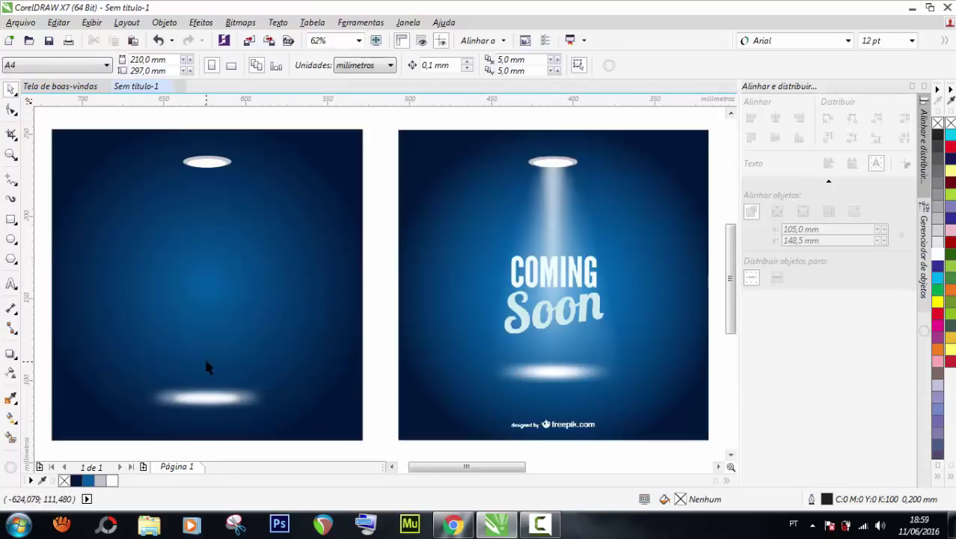
click(223, 398)
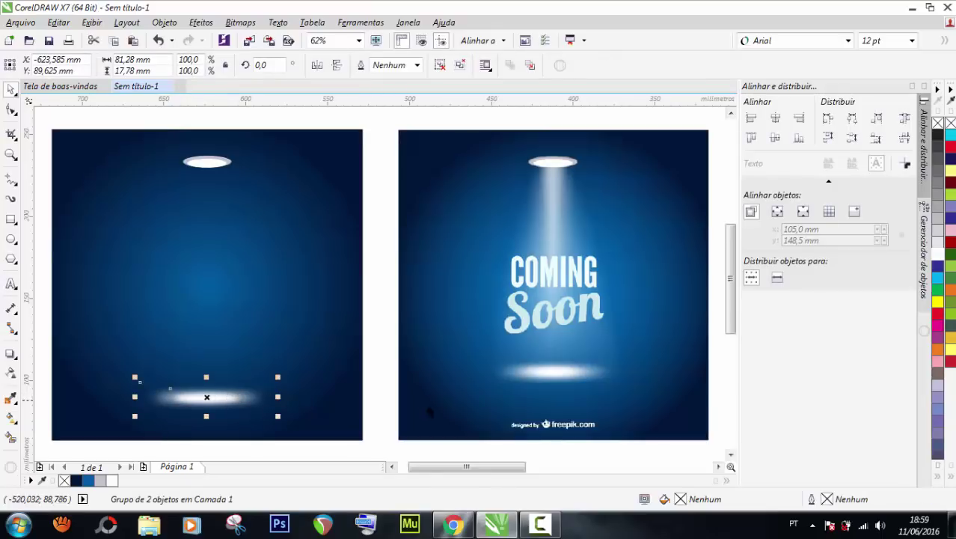
shift+click(474, 414)
key(c)
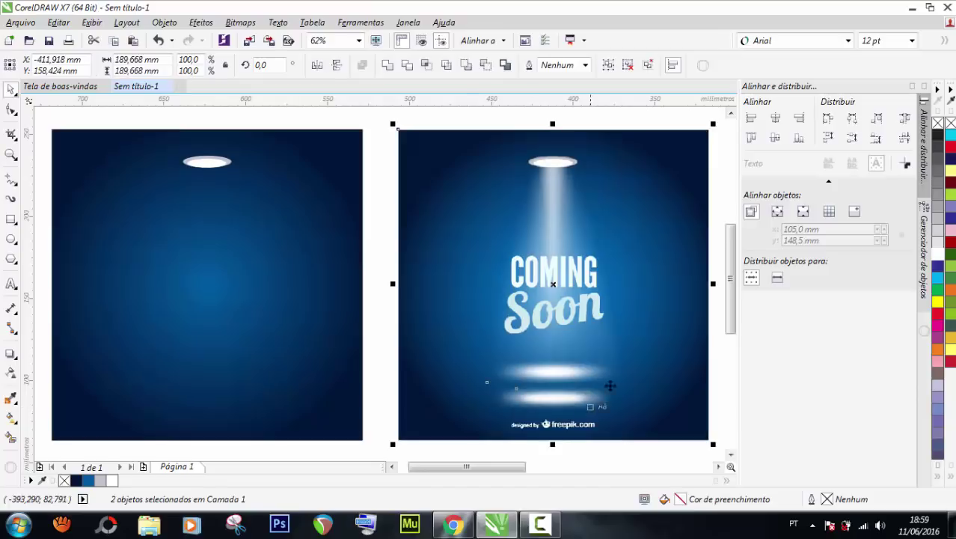
click(361, 351)
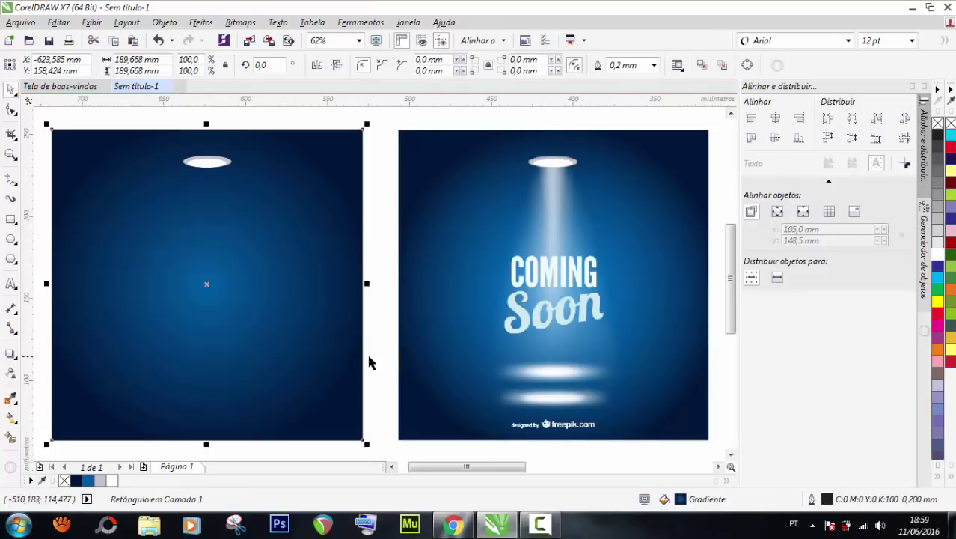
click(385, 362)
click(551, 392)
drag(550, 393, 551, 372)
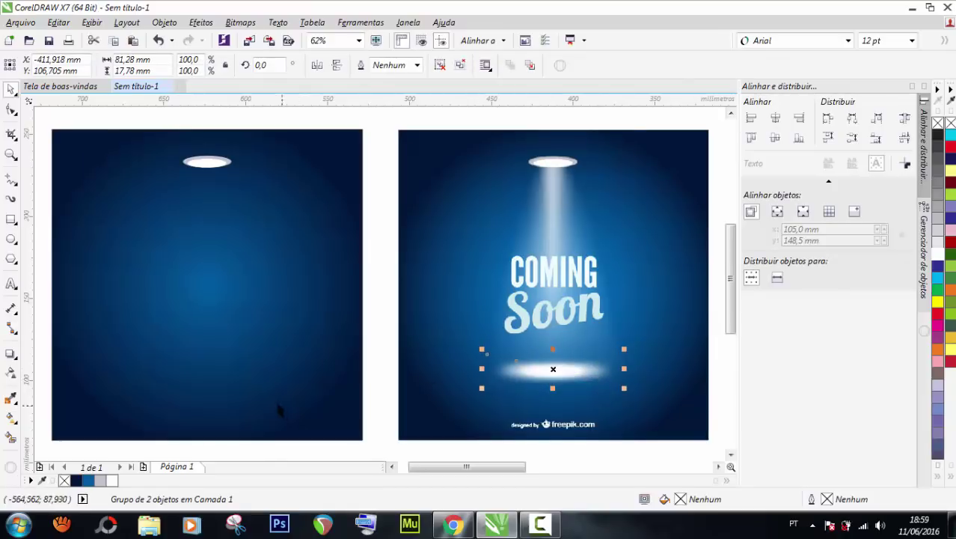
- Centre the raised glow group horizontally on the recreated blue background and deselect it
shift+click(245, 373)
key(c)
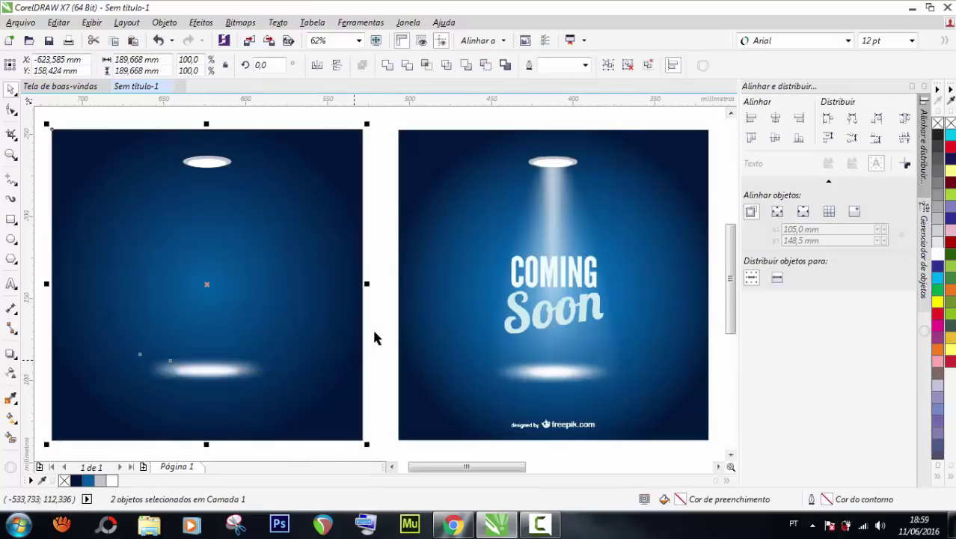
click(382, 229)
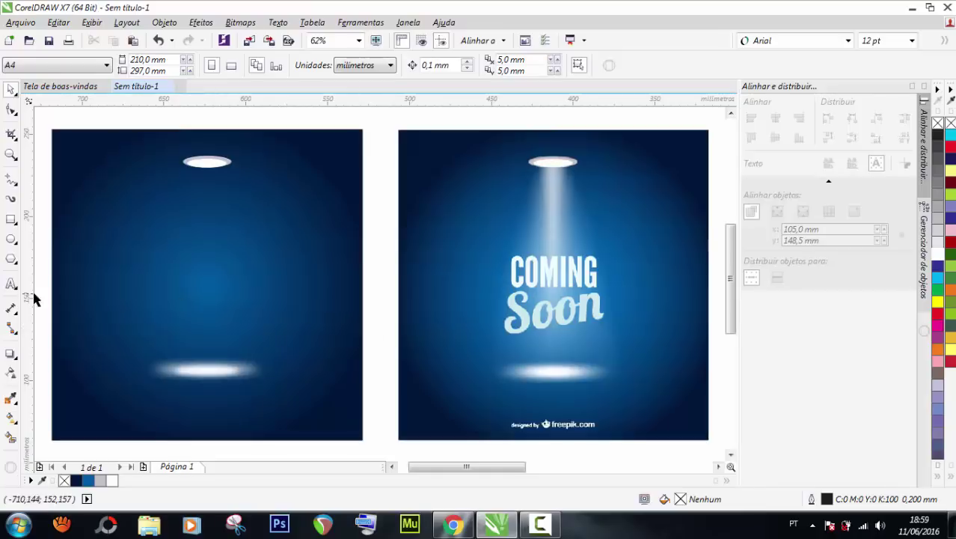
- Draw a narrow rectangle about 9.6 mm wide and 110.6 mm high down the reference's light beam, centred under its lamp
click(11, 219)
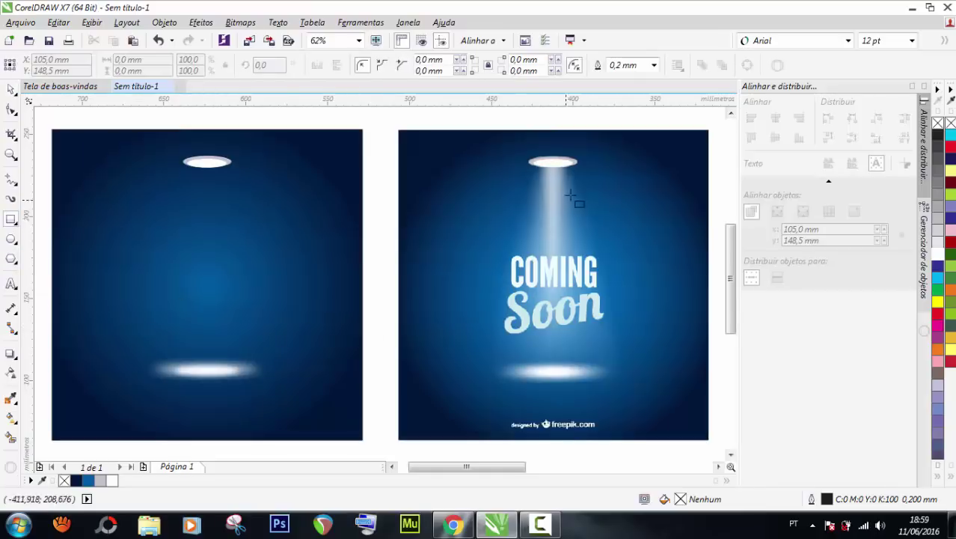
drag(553, 161, 571, 345)
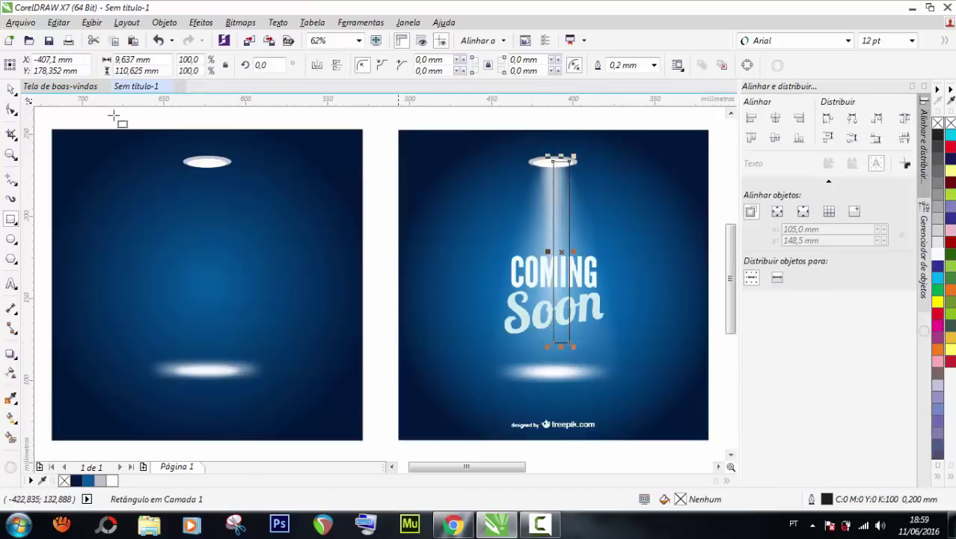
click(11, 89)
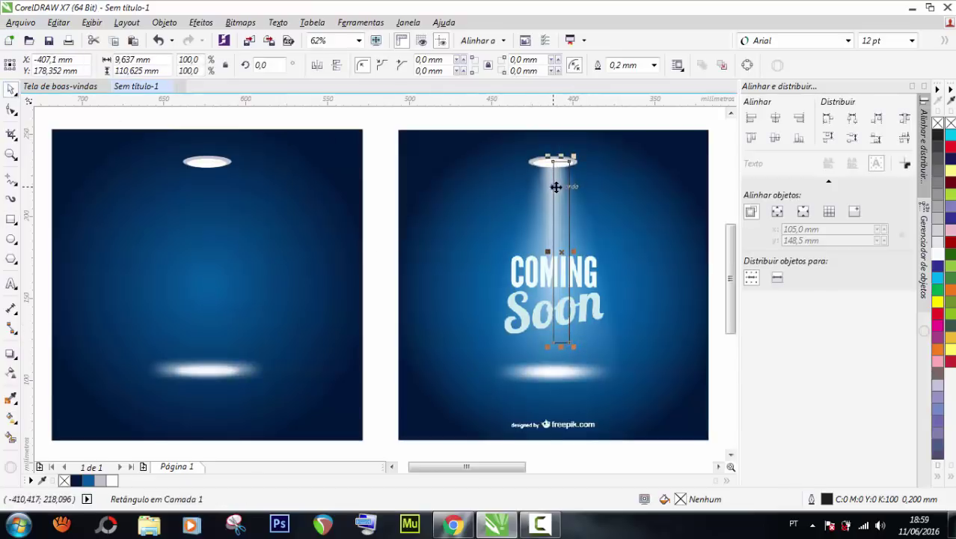
drag(544, 185, 537, 185)
scroll(560, 185, up, 2)
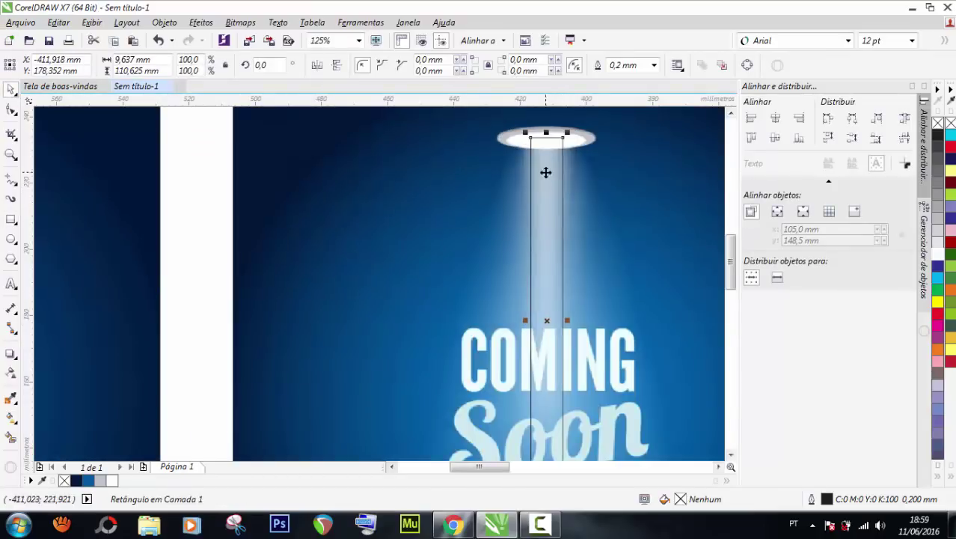
scroll(550, 299, down, 2)
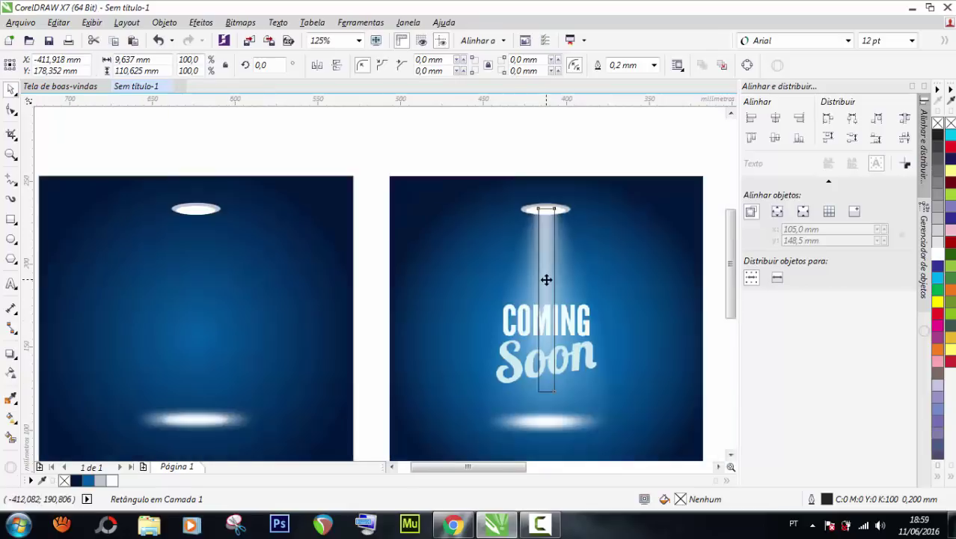
scroll(552, 272, up, 2)
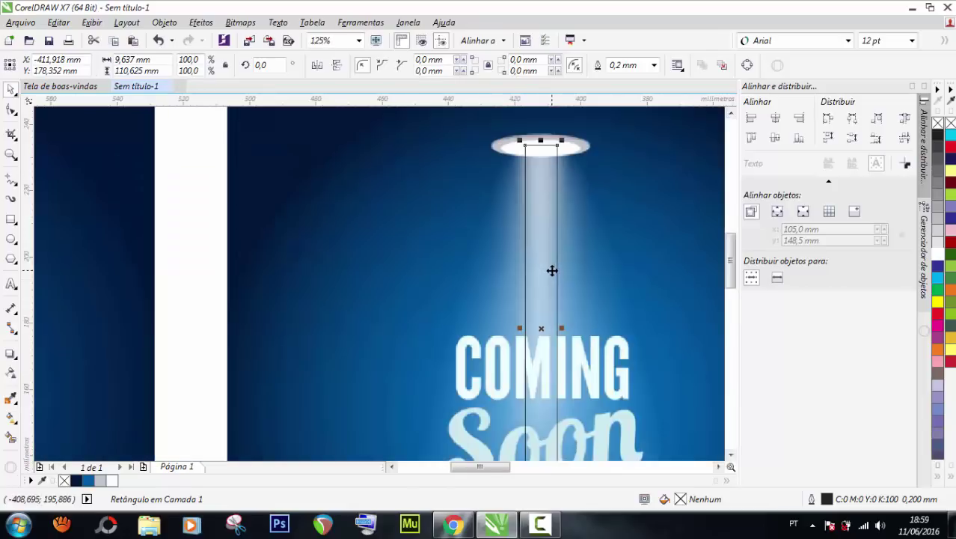
scroll(553, 270, down, 2)
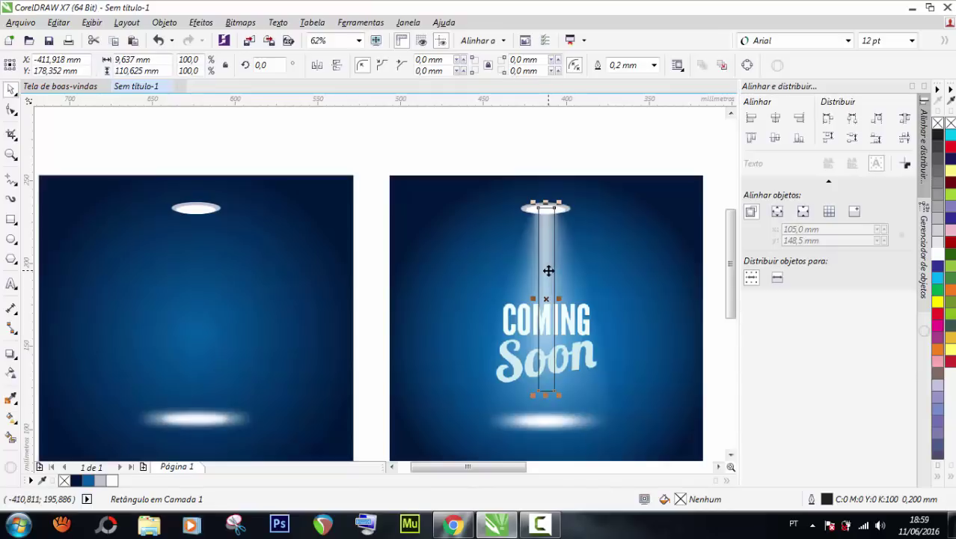
click(112, 481)
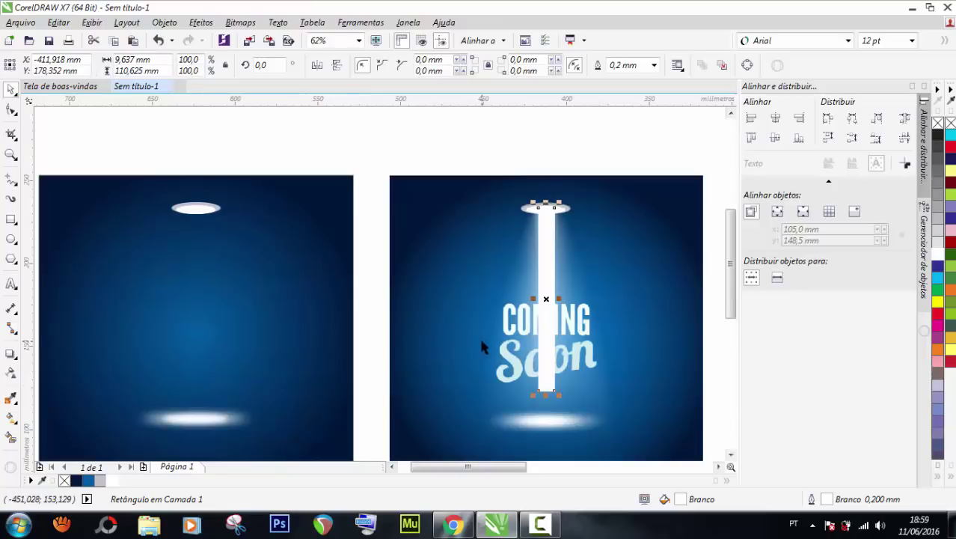
key(ctrl+z)
key(ctrl+z)
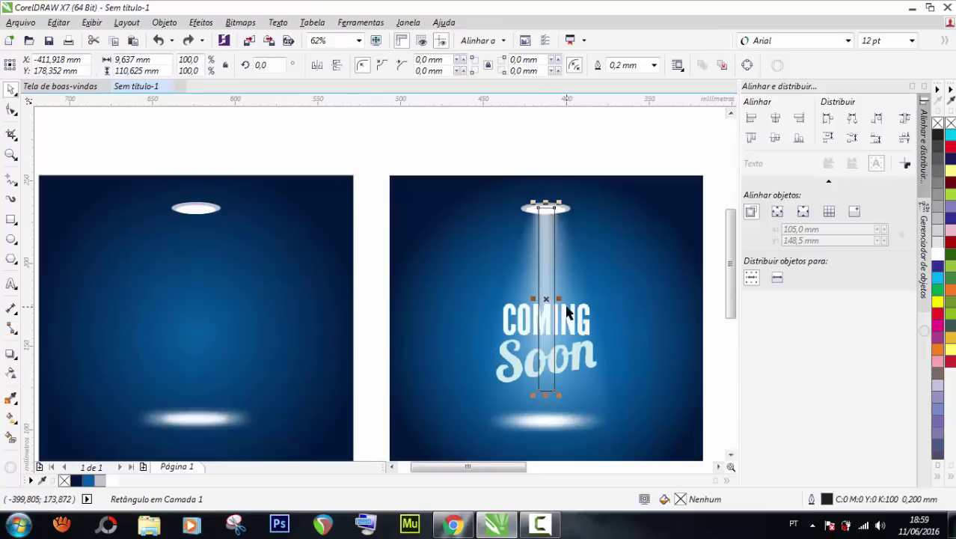
- Make the beam rectangle white without an outline and move it under the lamp on the recreated background
click(112, 481)
right_click(64, 481)
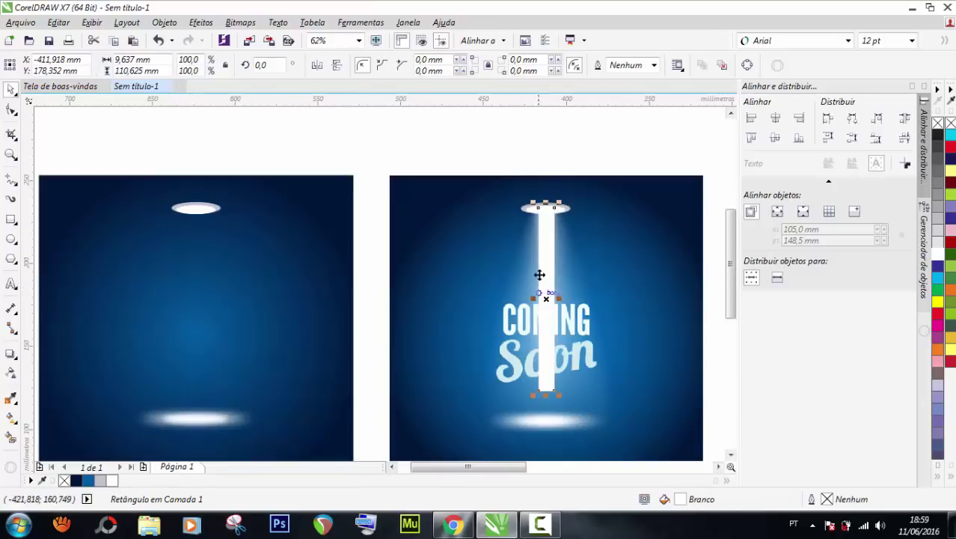
drag(549, 262, 198, 260)
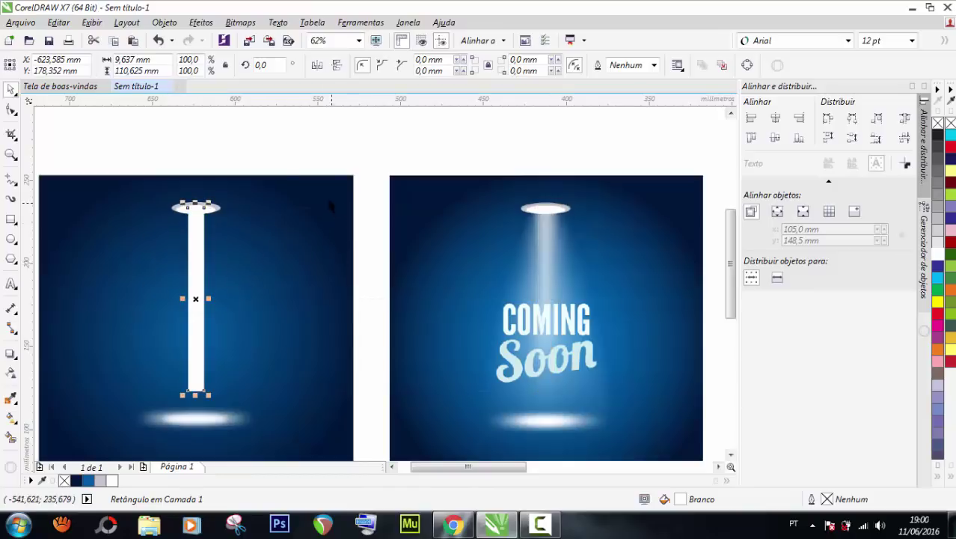
- Convert the white beam rectangle to a 300 dpi CMYK (32-bit) bitmap with anti-aliasing and a transparent background
click(240, 23)
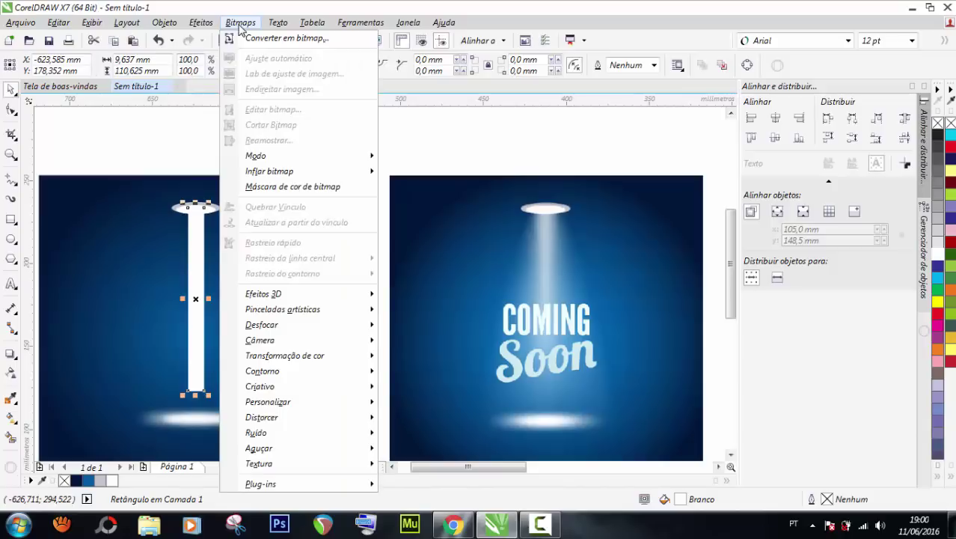
click(256, 43)
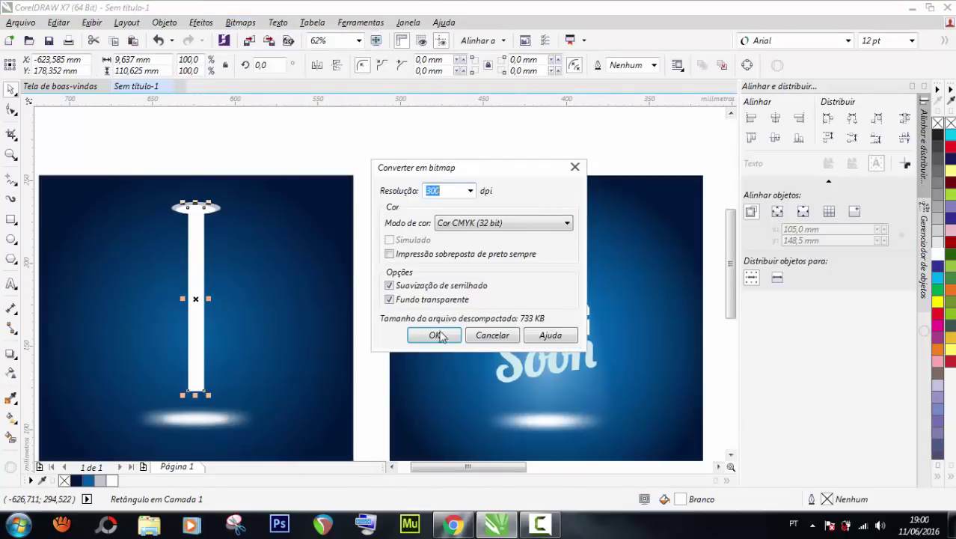
click(435, 336)
- Apply a Gaussian blur with a radius of 51 pixels to the beam bitmap
click(240, 24)
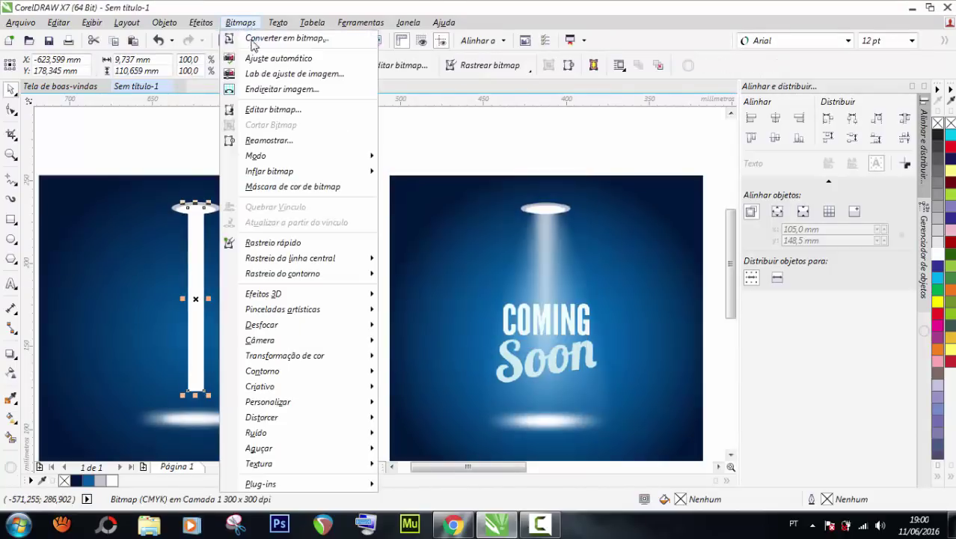
mouse_move(283, 326)
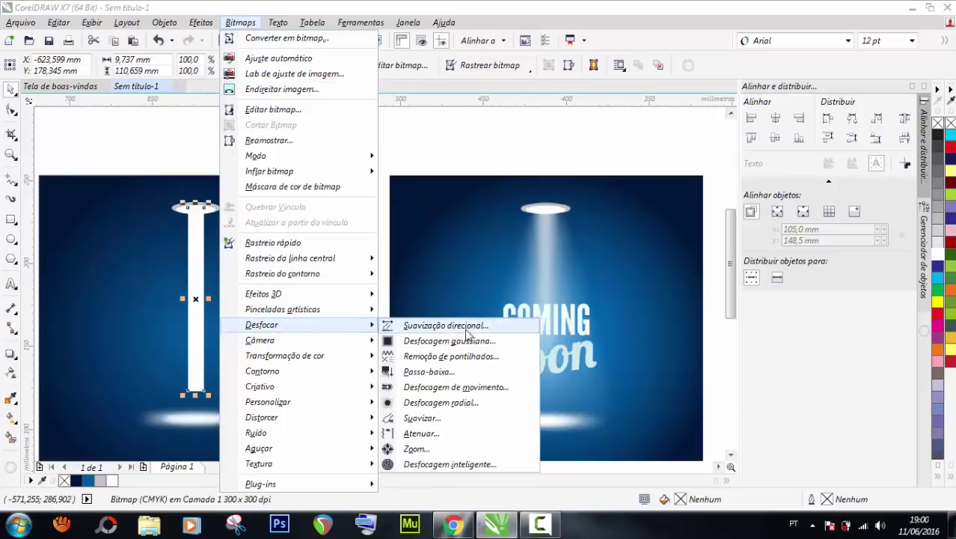
click(476, 341)
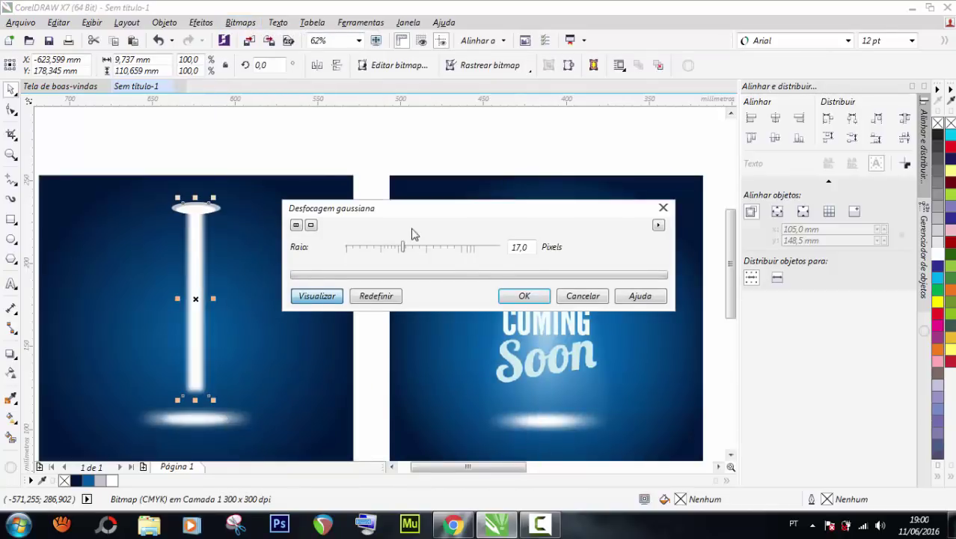
click(411, 249)
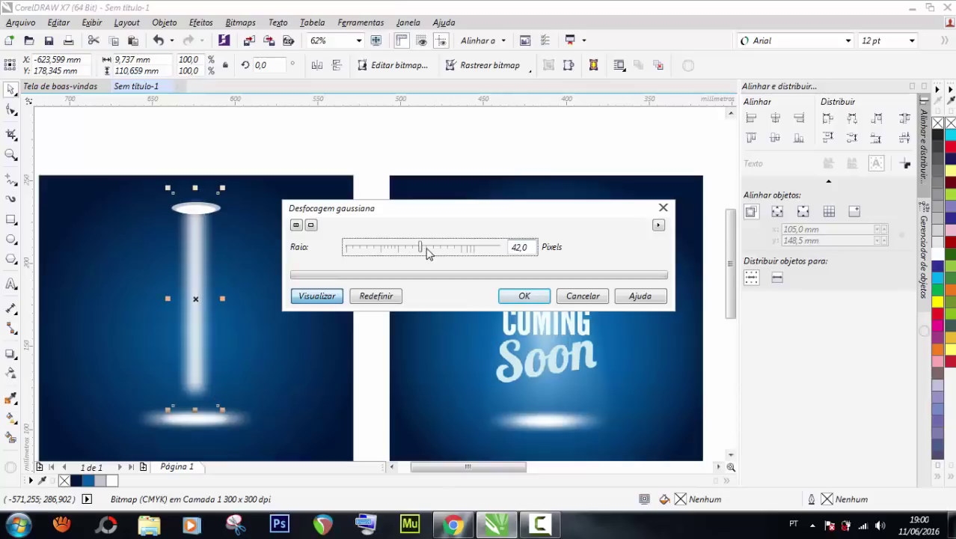
drag(438, 213, 440, 346)
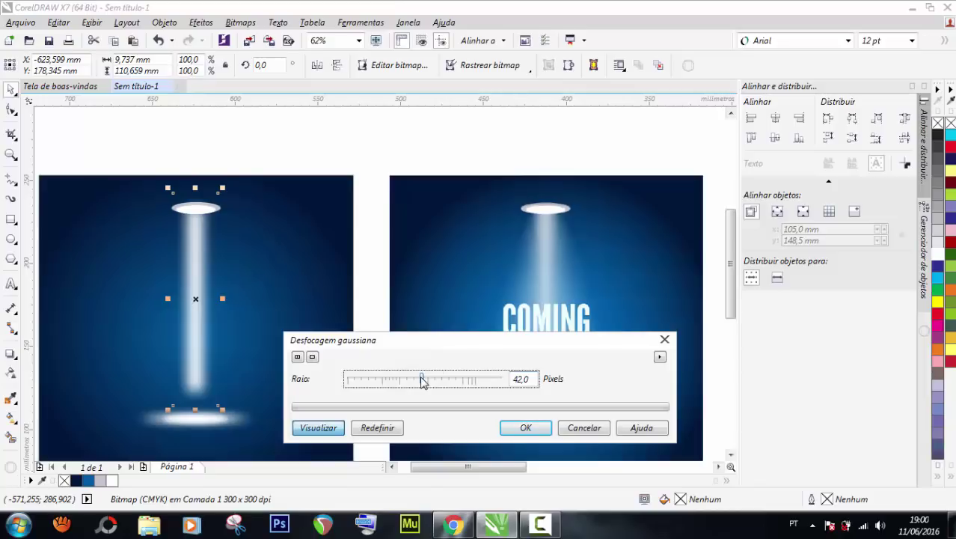
drag(424, 380, 428, 381)
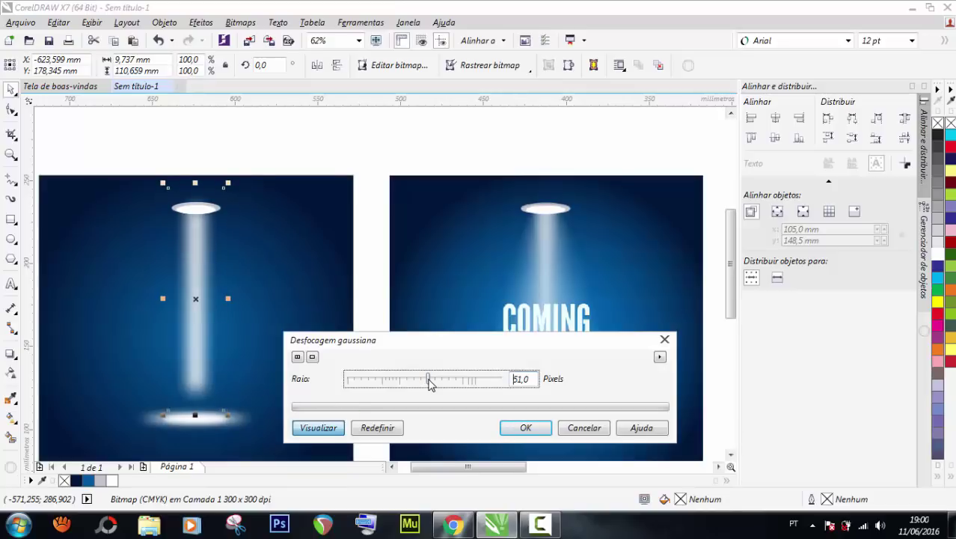
click(539, 432)
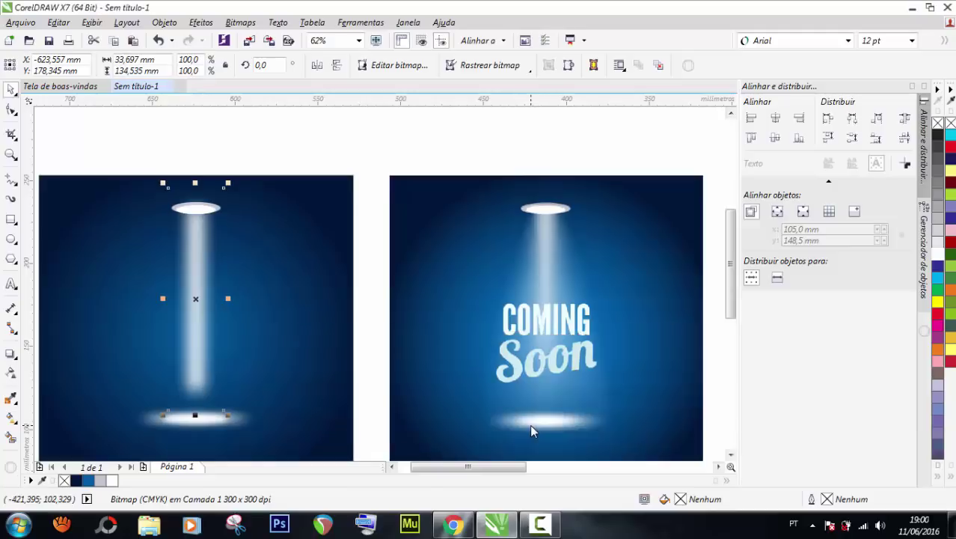
- Apply a vertical linear transparency to the blurred beam, fading from its upper middle to fully transparent near its lower end
click(10, 372)
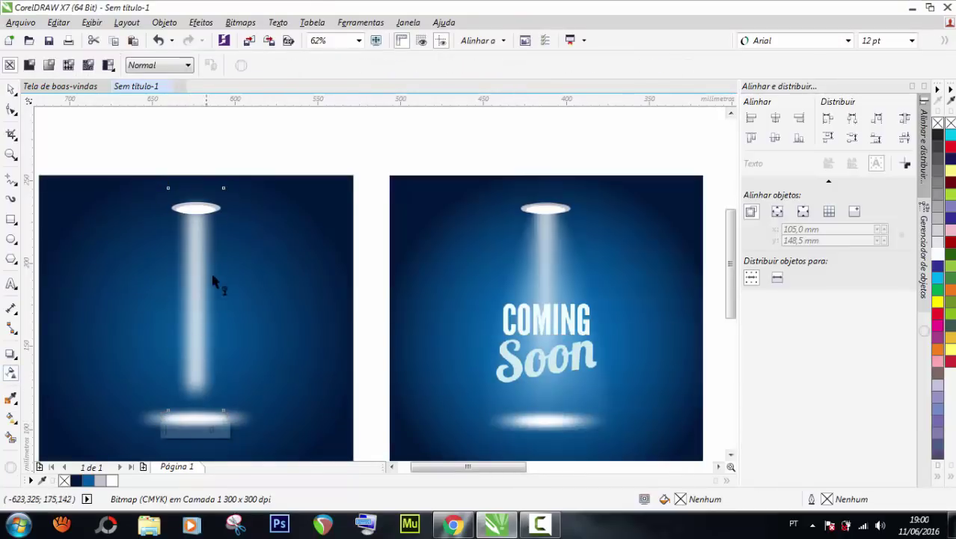
drag(199, 276, 199, 393)
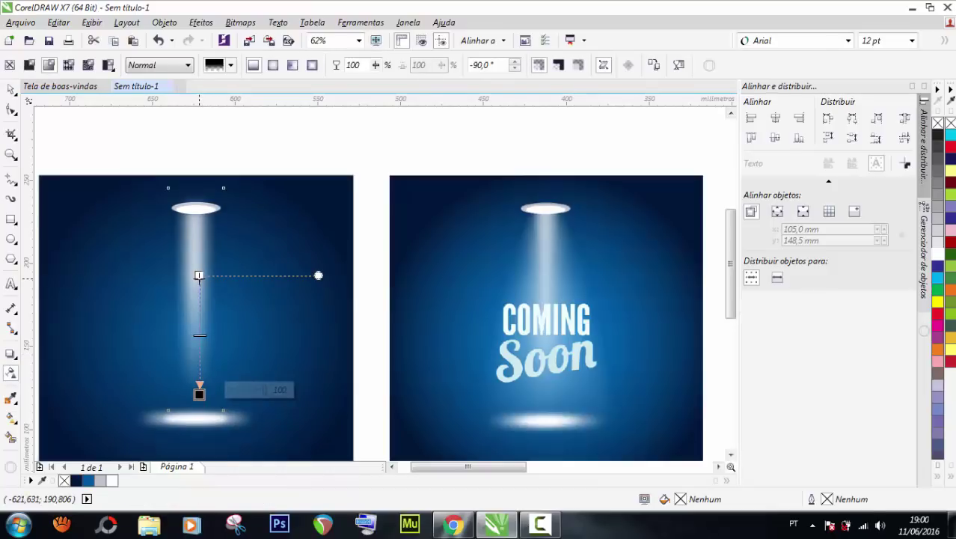
click(10, 88)
click(131, 183)
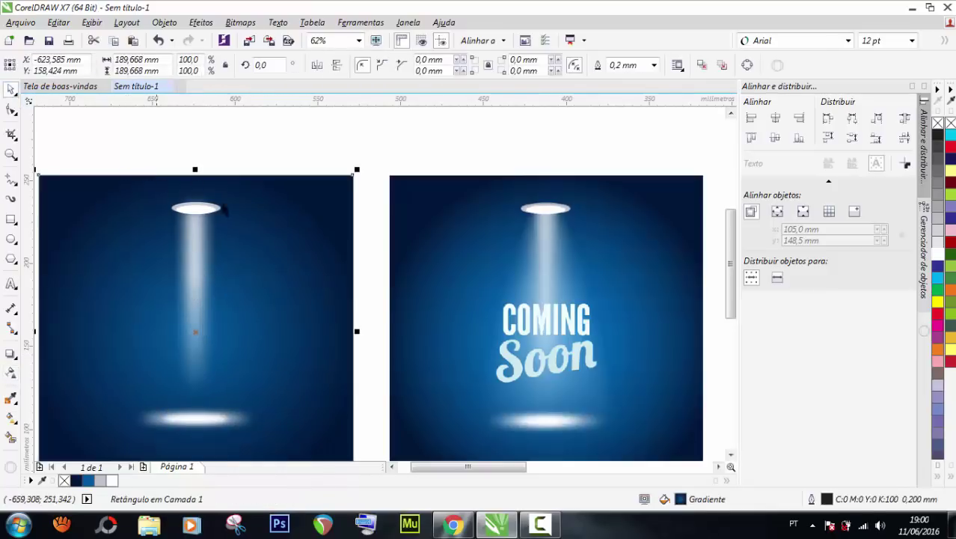
click(313, 145)
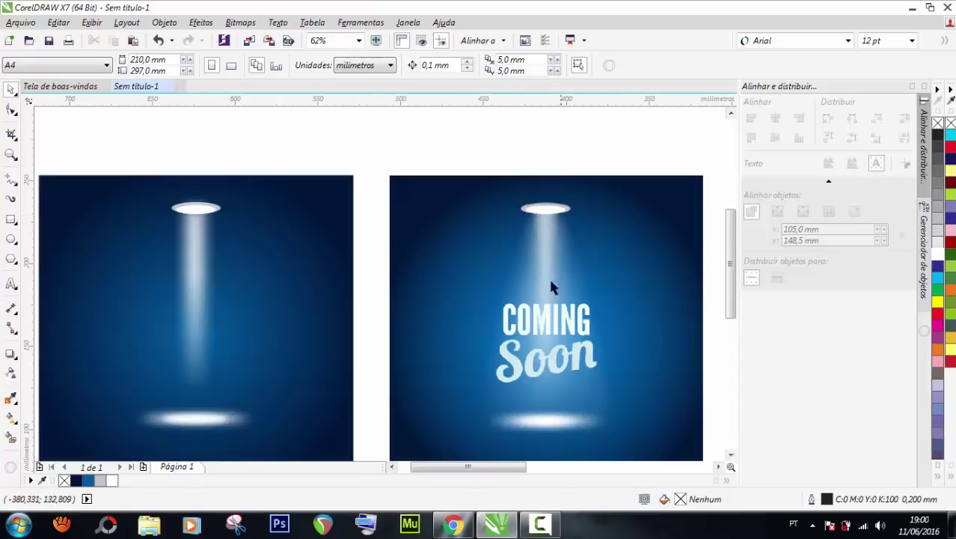
- Draw a narrow rectangle about 11.9 mm wide and 119 mm high from the reference's lamp down to its floor glow
click(11, 219)
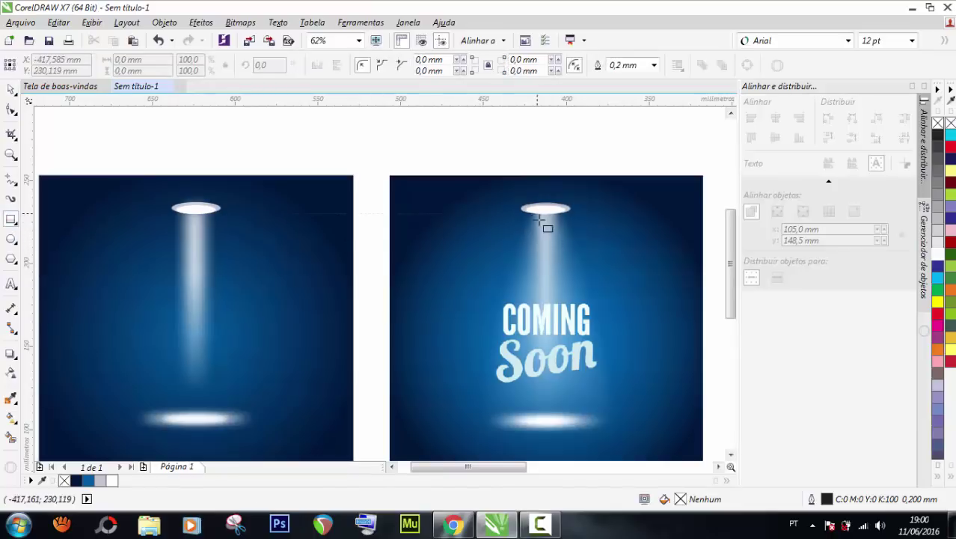
drag(537, 213, 557, 410)
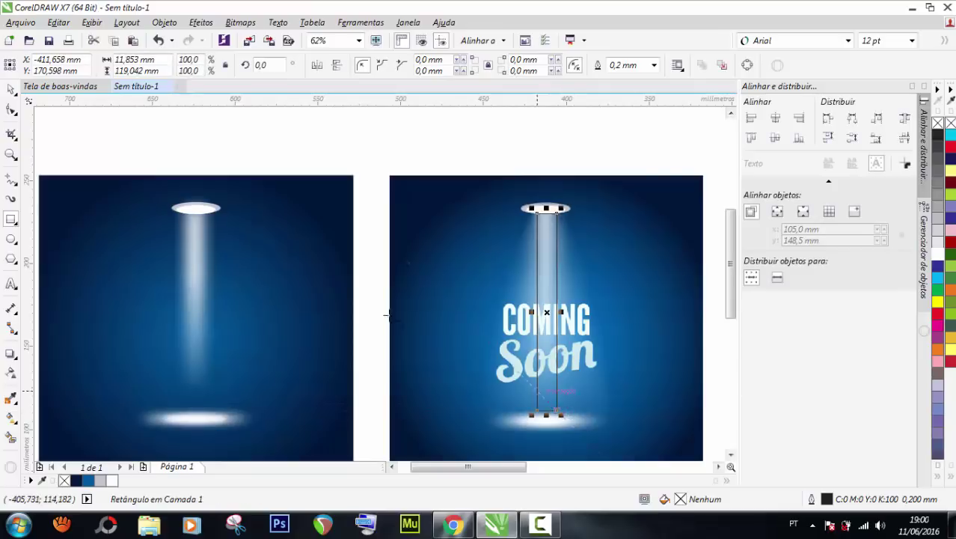
click(10, 89)
scroll(555, 279, up, 2)
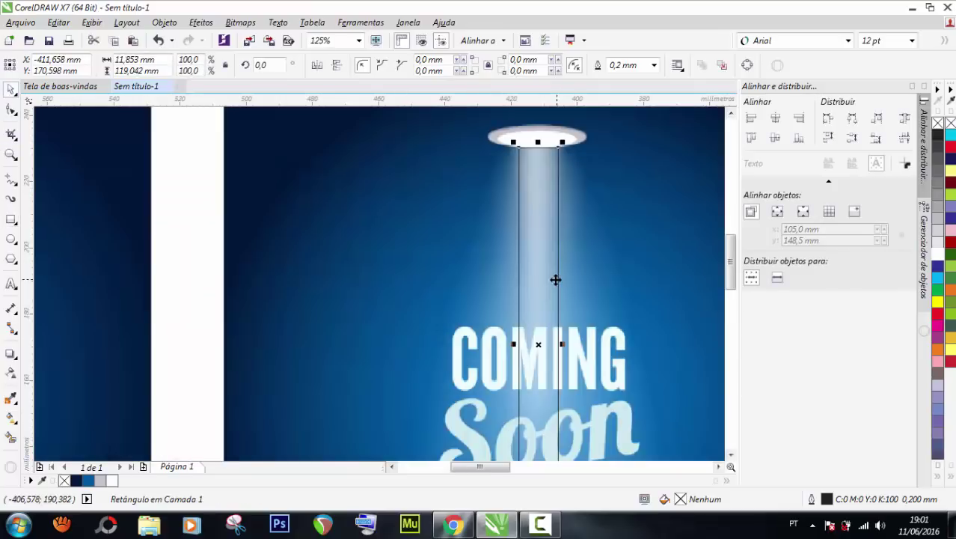
scroll(533, 252, down, 2)
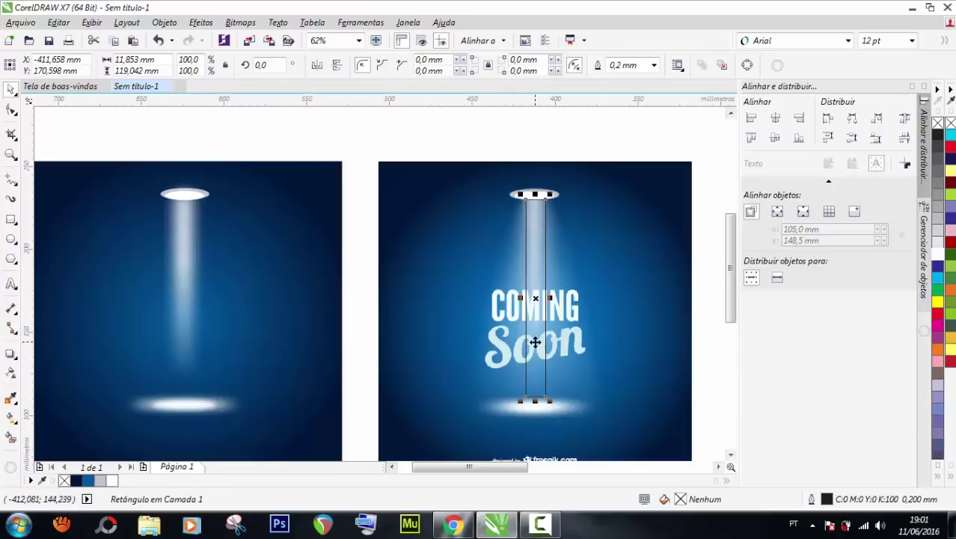
scroll(553, 374, up, 2)
scroll(553, 374, down, 2)
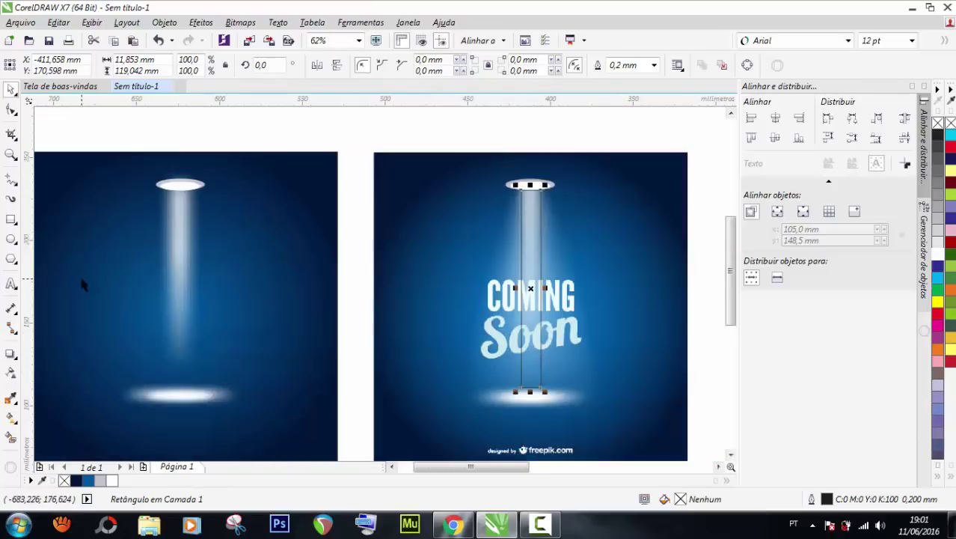
click(176, 316)
- Convert the rectangle to curves and spread its lower corners outward into a light cone about 89.7 mm wide and 132.3 mm high
right_click(528, 252)
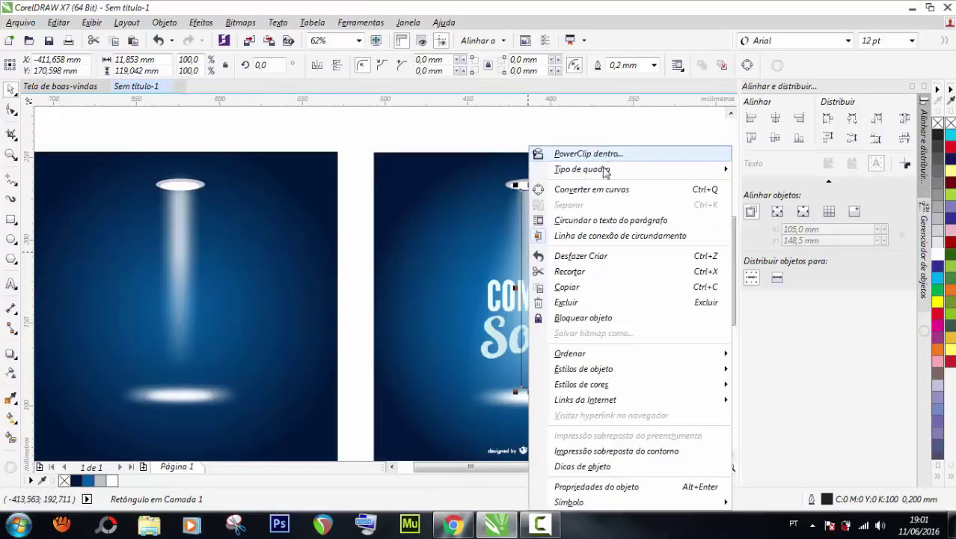
click(664, 189)
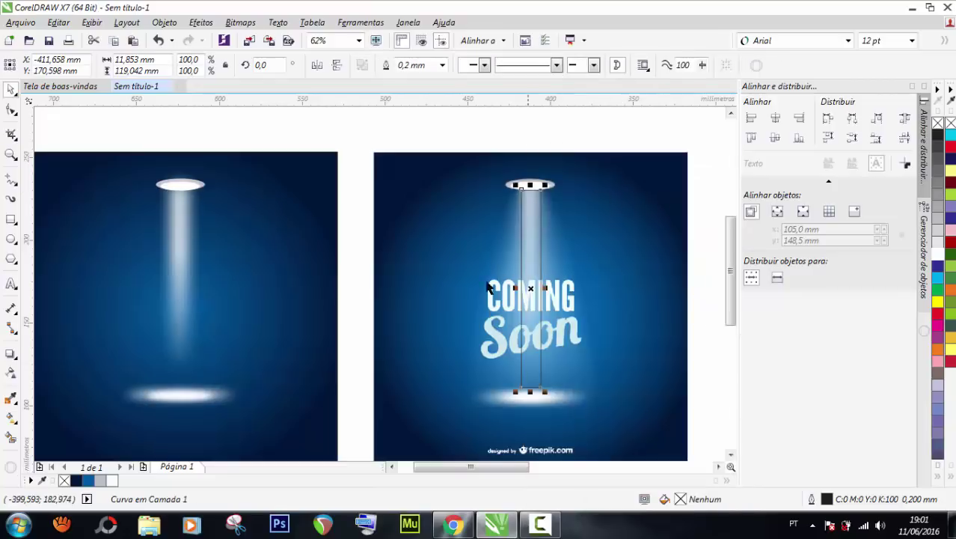
click(11, 110)
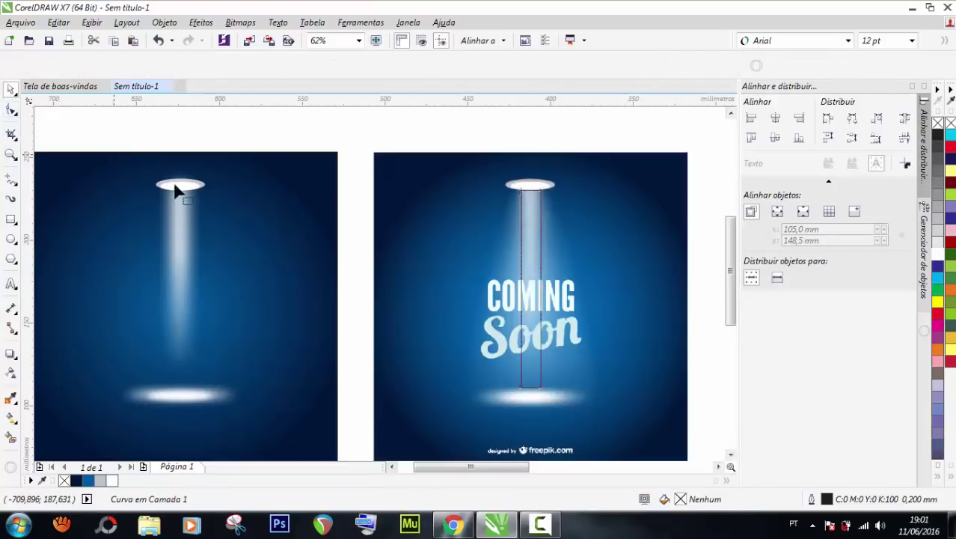
drag(516, 389, 471, 372)
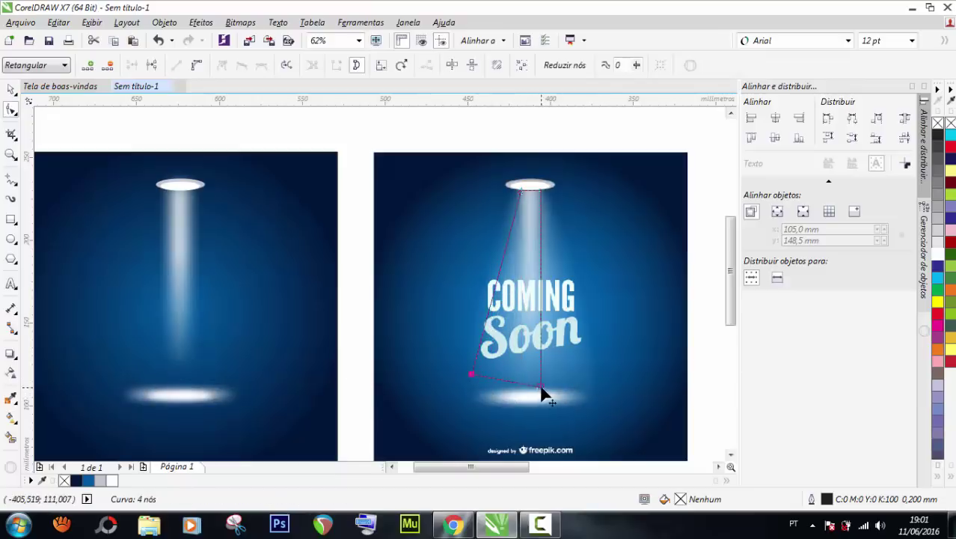
drag(540, 386, 596, 373)
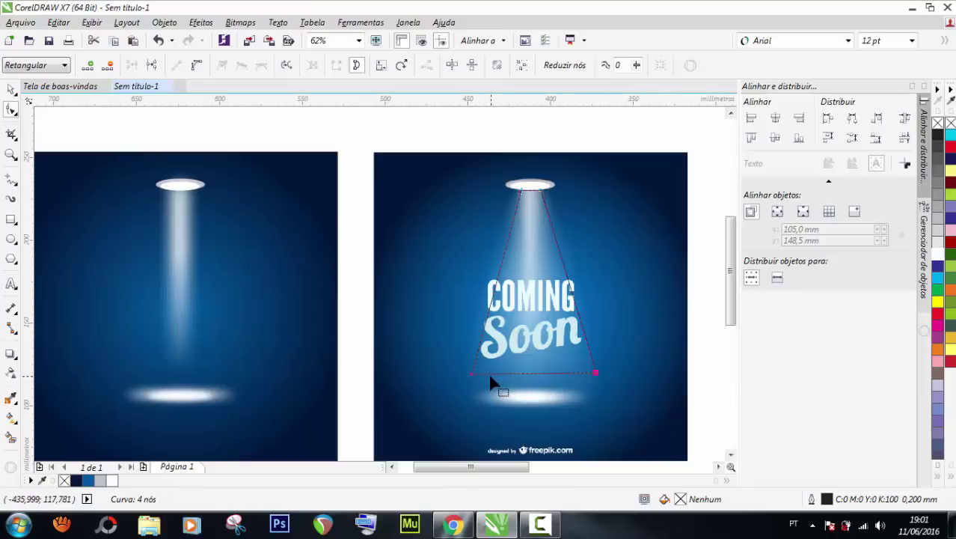
drag(474, 377, 463, 408)
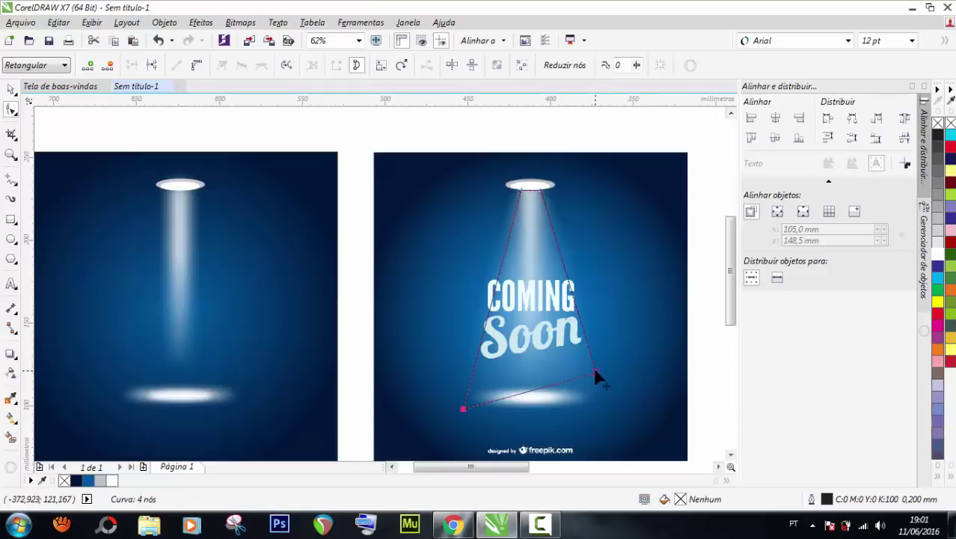
drag(594, 372, 609, 405)
- Move the cone under the lamp on the recreated background, fill it white and remove its outline
click(11, 91)
drag(544, 231, 190, 226)
click(112, 481)
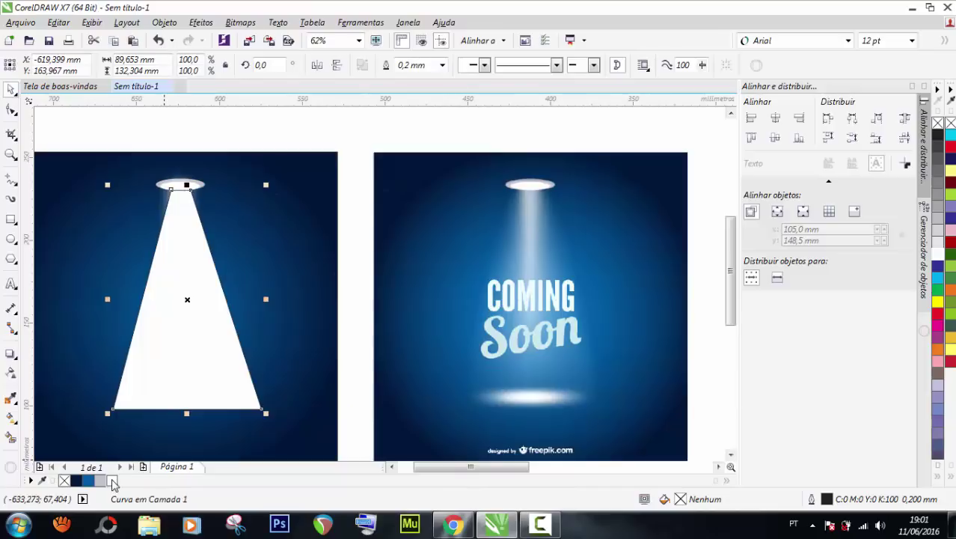
right_click(64, 481)
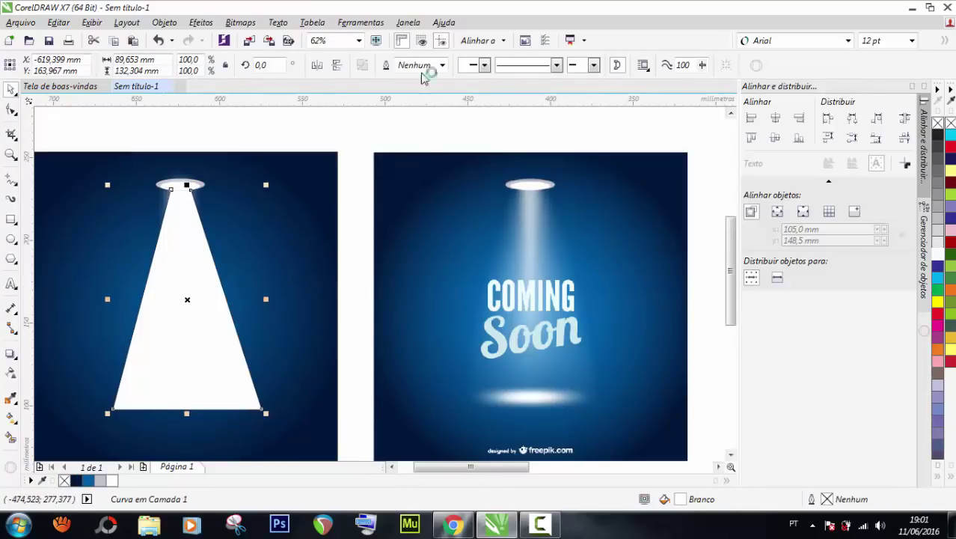
- Convert the white cone to a 300 dpi CMYK (32-bit) bitmap with anti-aliasing and a transparent background
click(241, 23)
click(271, 38)
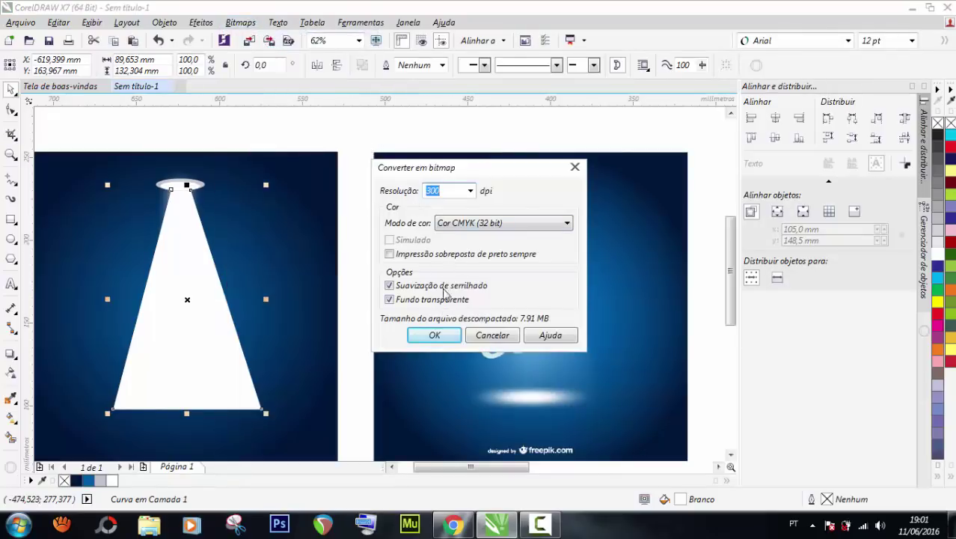
click(437, 335)
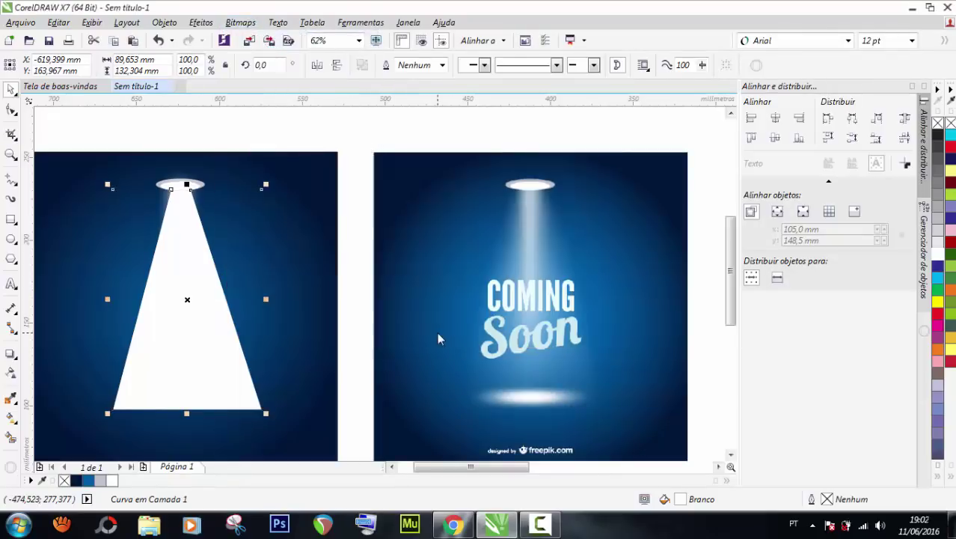
- Apply a Gaussian blur with a radius of 57 pixels to the cone bitmap
click(237, 22)
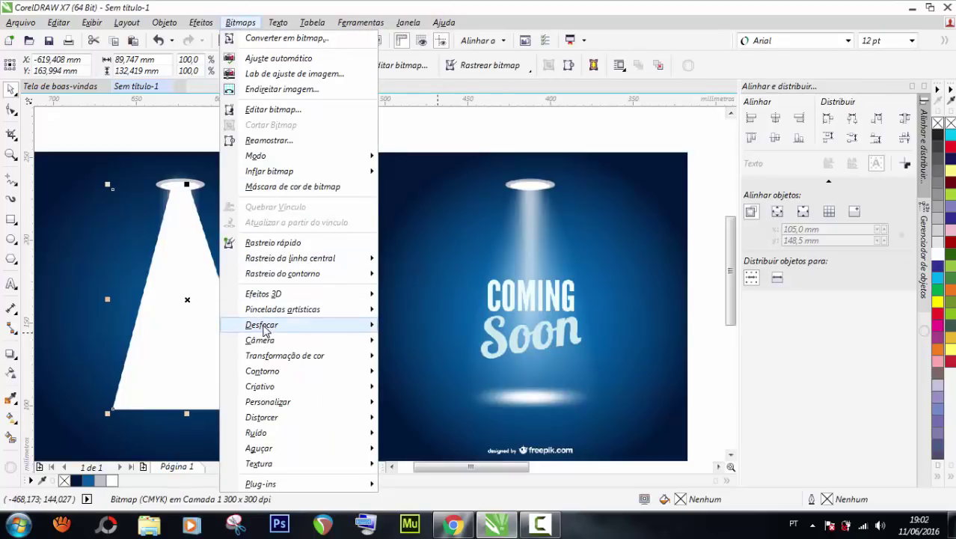
mouse_move(264, 330)
click(457, 341)
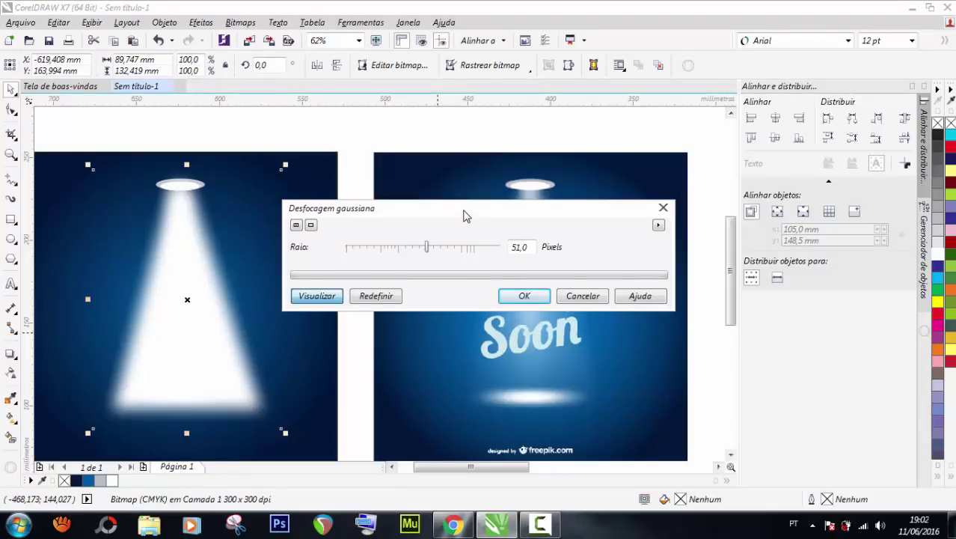
drag(463, 217, 464, 372)
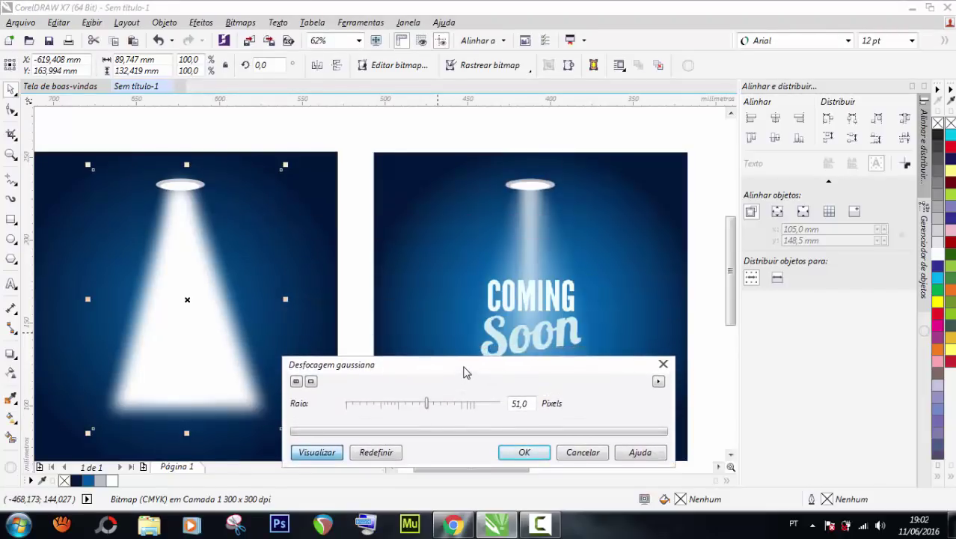
click(431, 405)
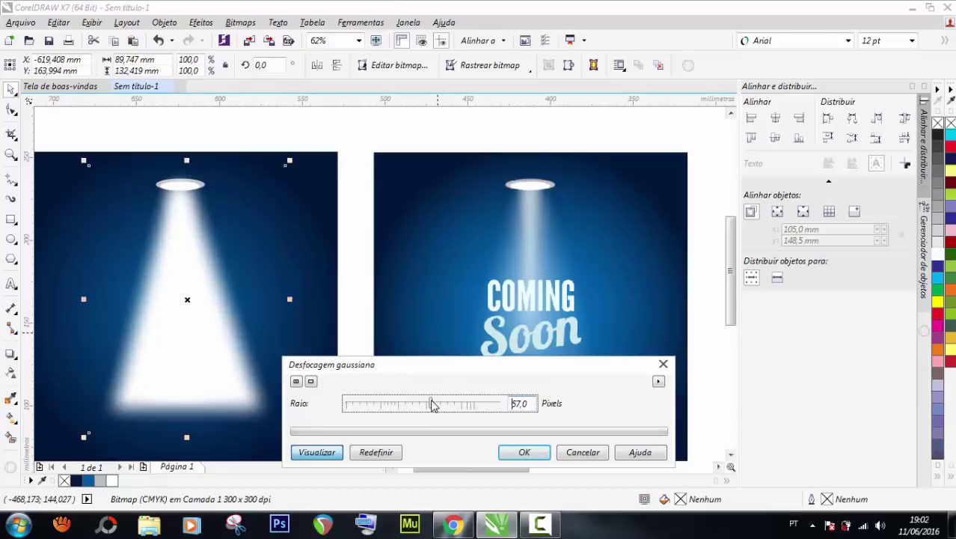
click(523, 453)
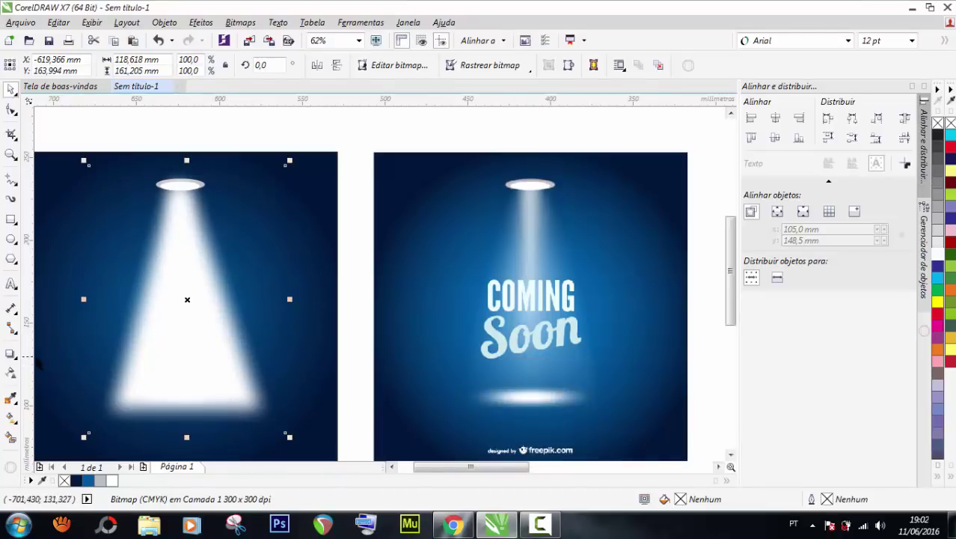
- Apply a uniform transparency of 80 to the blurred cone
click(14, 374)
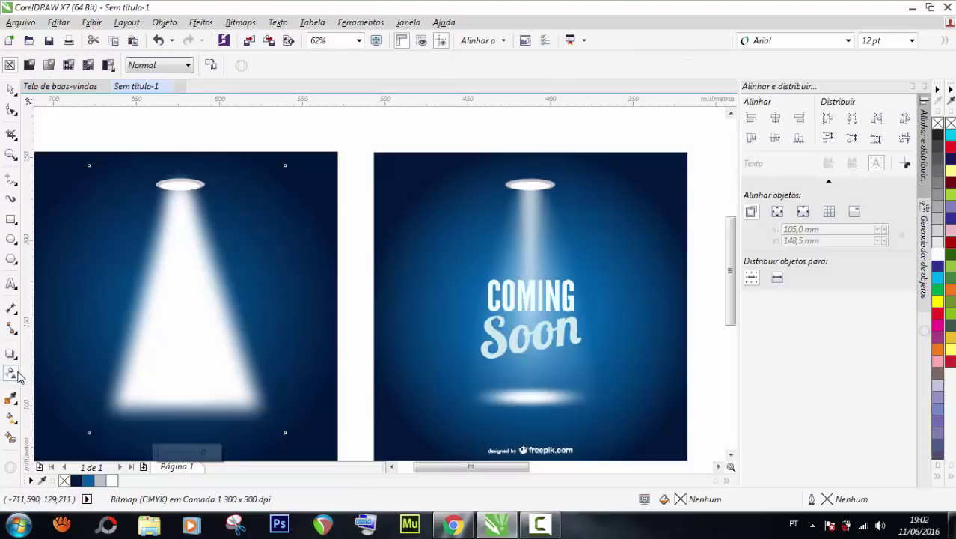
click(29, 65)
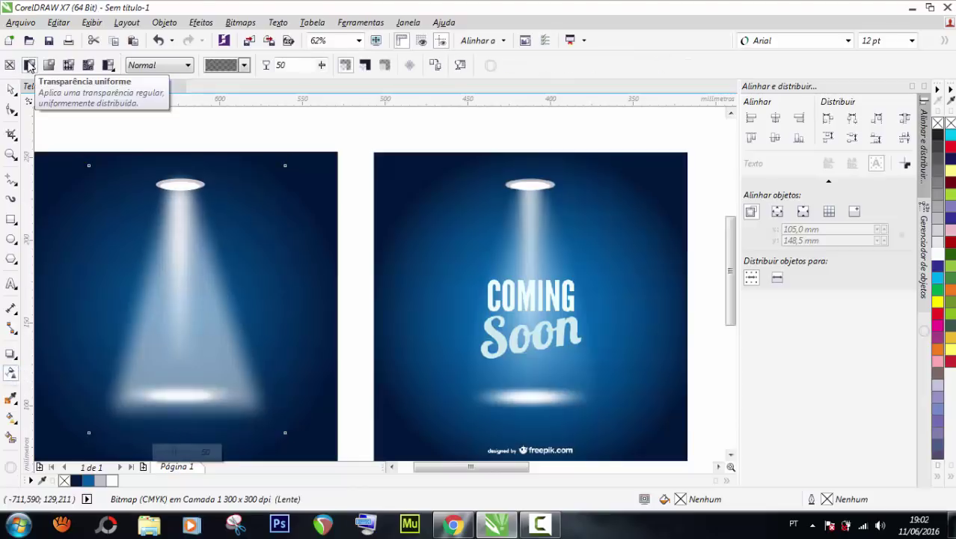
drag(322, 66, 354, 127)
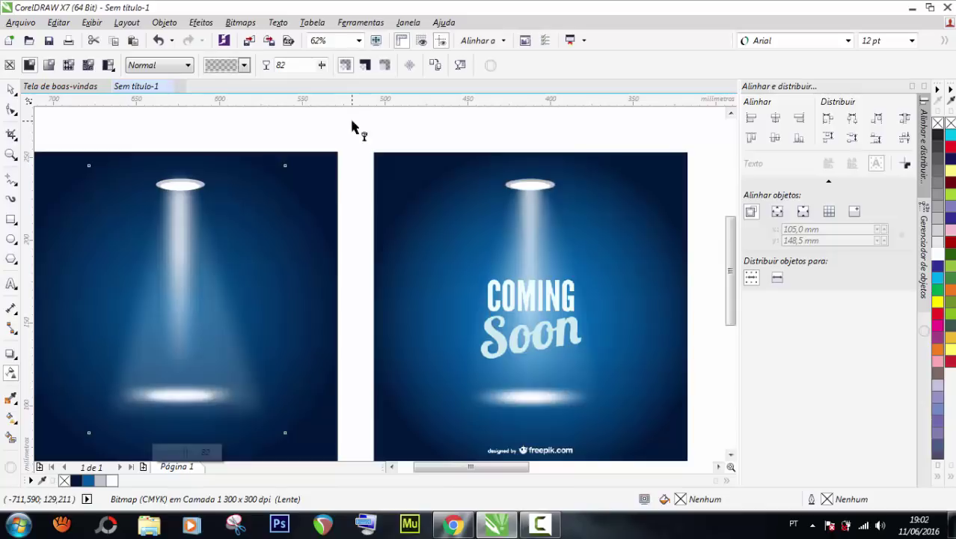
drag(321, 65, 332, 101)
drag(321, 65, 320, 77)
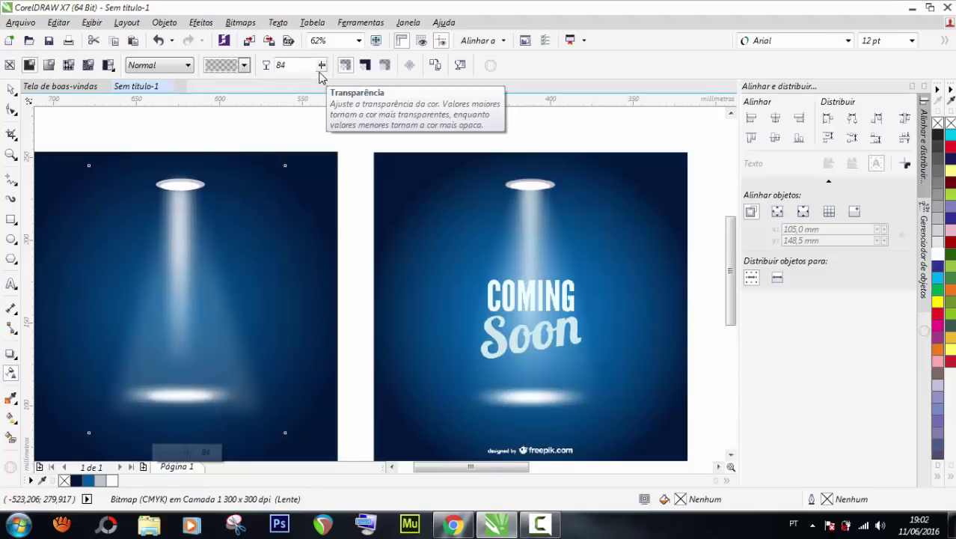
drag(321, 67, 317, 81)
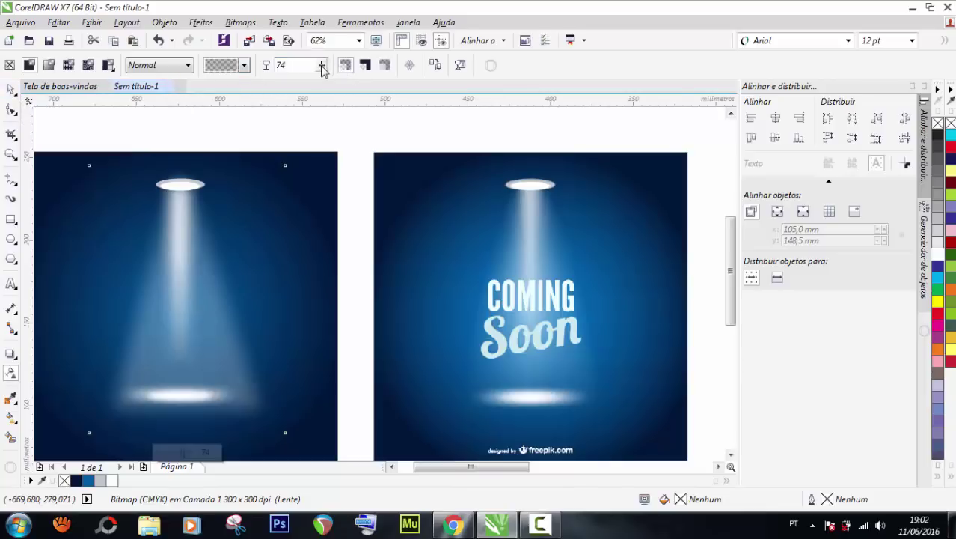
drag(323, 70, 325, 86)
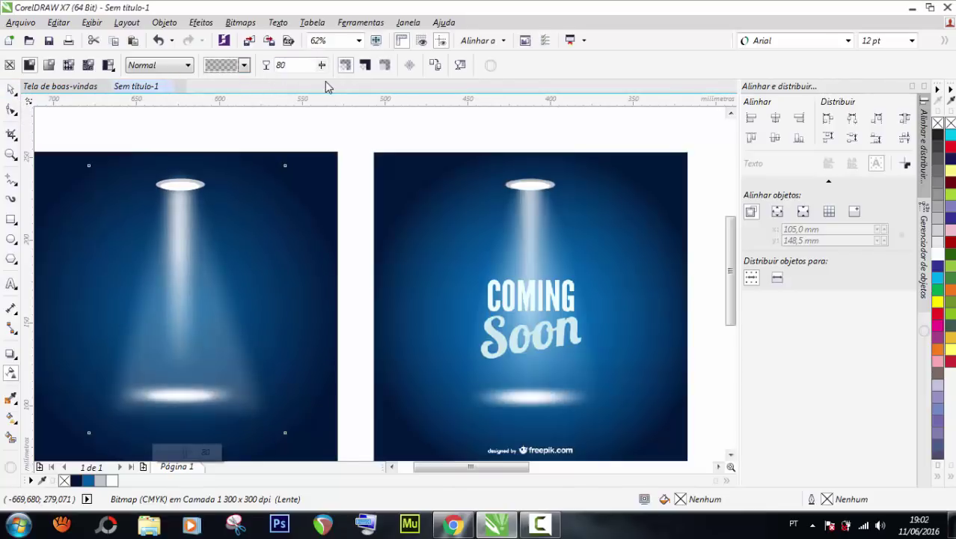
- Nudge the translucent cone about 2.1 mm to the left to line it up under the lamp
click(12, 89)
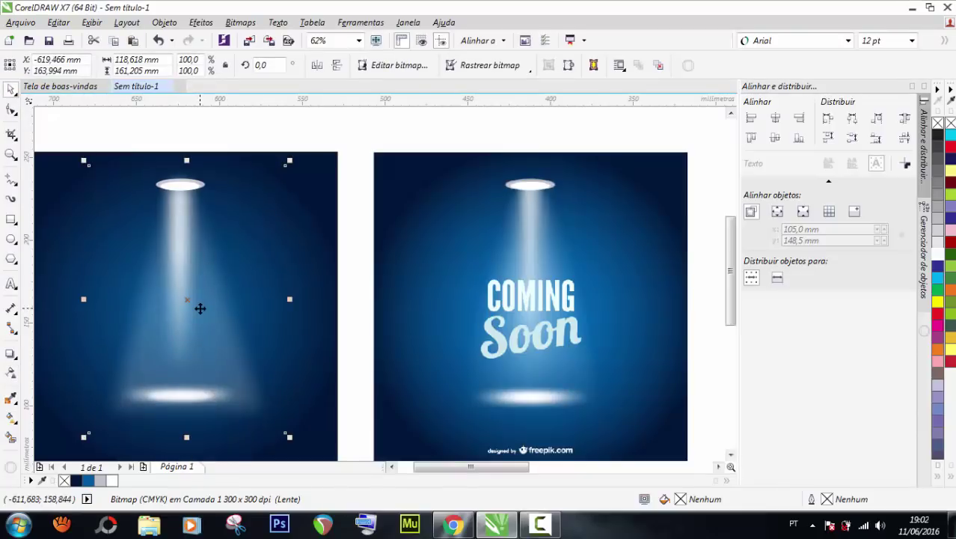
key(Left)
key(Left)
key(Left)
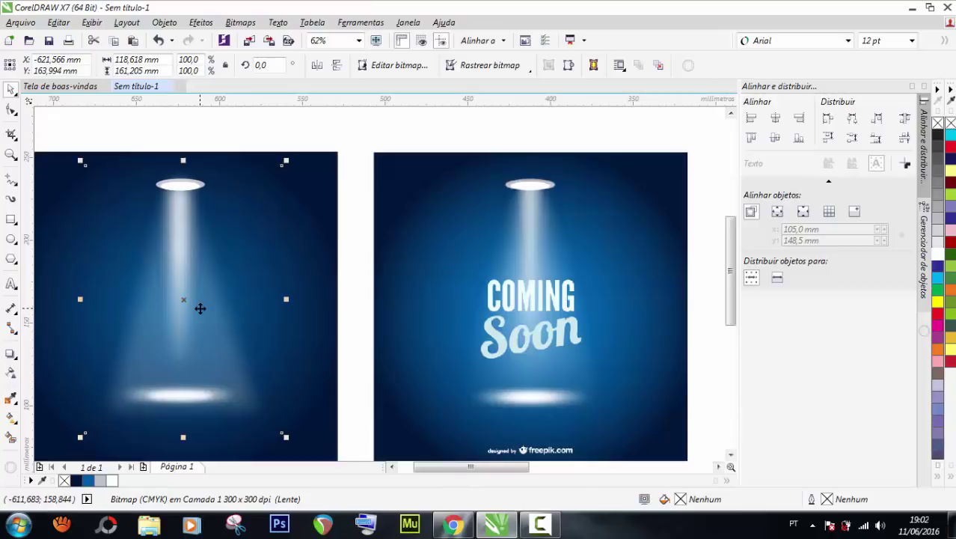
- Convert the translucent cone to a bitmap again at 300 dpi, CMYK (32-bit), anti-aliased with a transparent background
click(241, 23)
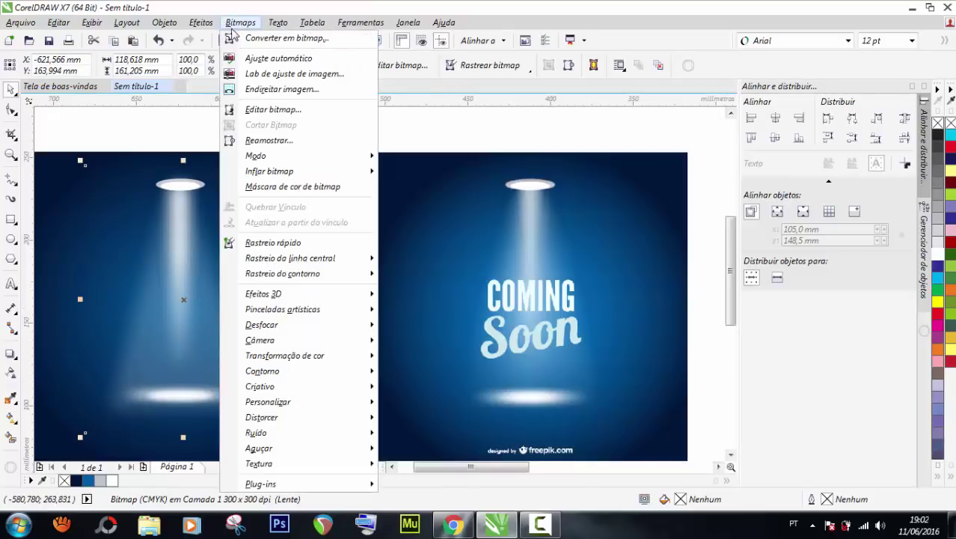
click(285, 38)
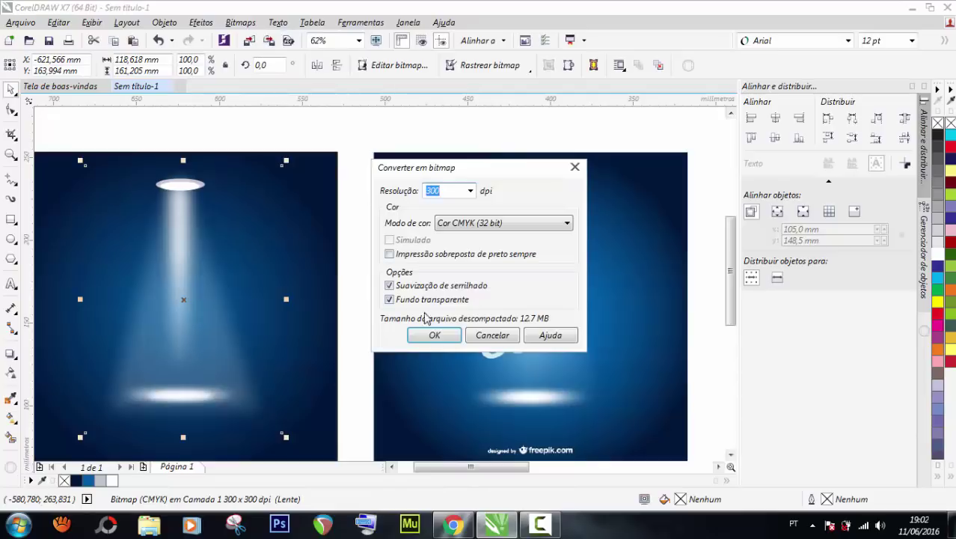
click(430, 335)
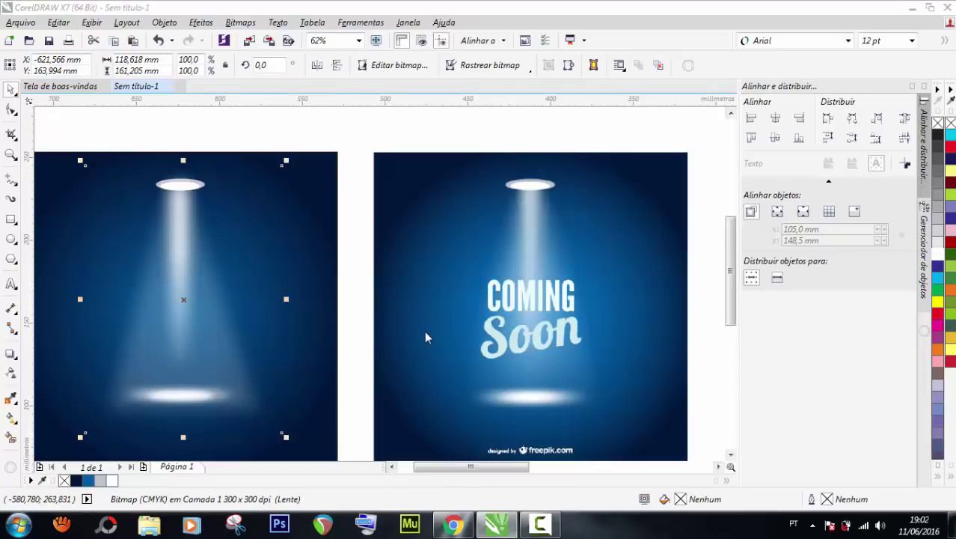
- Try a linear transparency fading the wide cone downward from its upper middle to the floor glow, then undo it
click(13, 374)
click(201, 130)
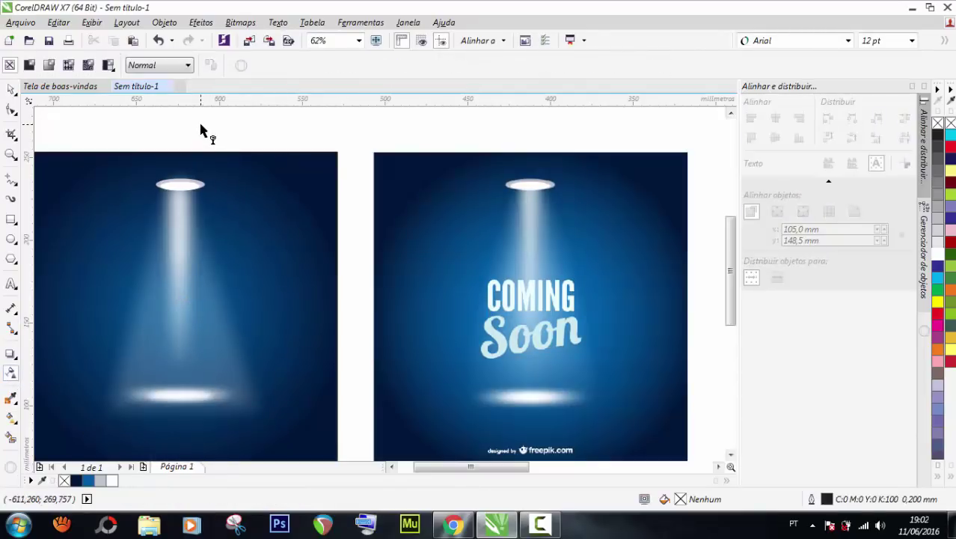
click(197, 306)
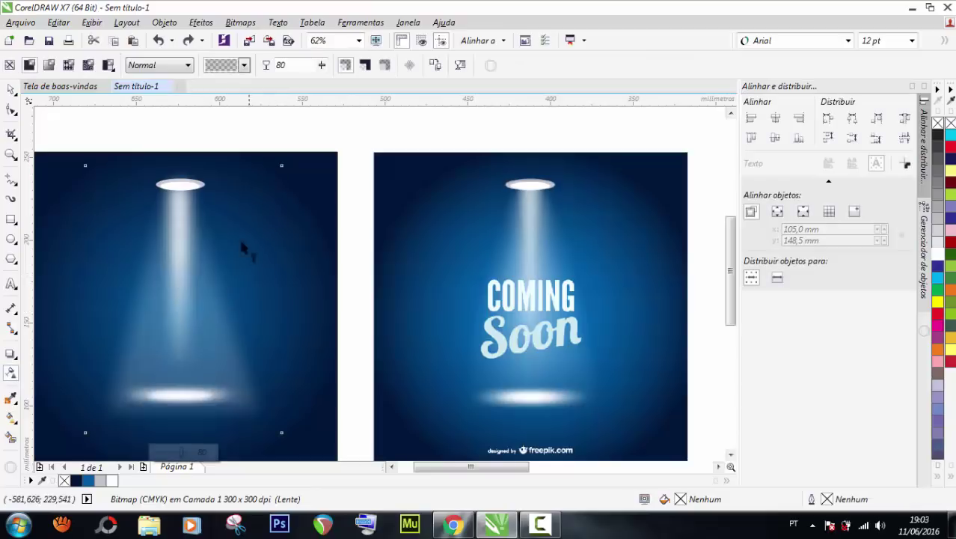
click(11, 373)
scroll(190, 304, down, 1)
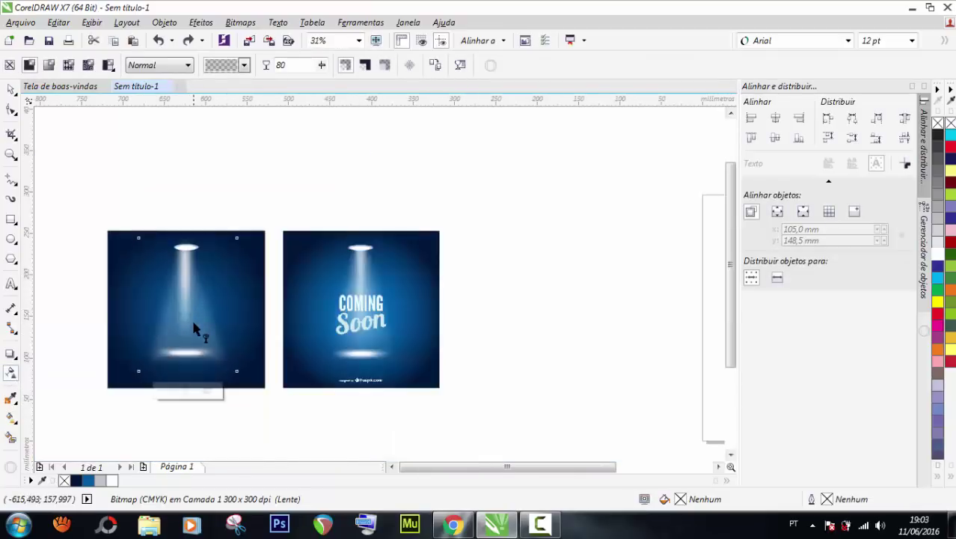
scroll(192, 337, up, 1)
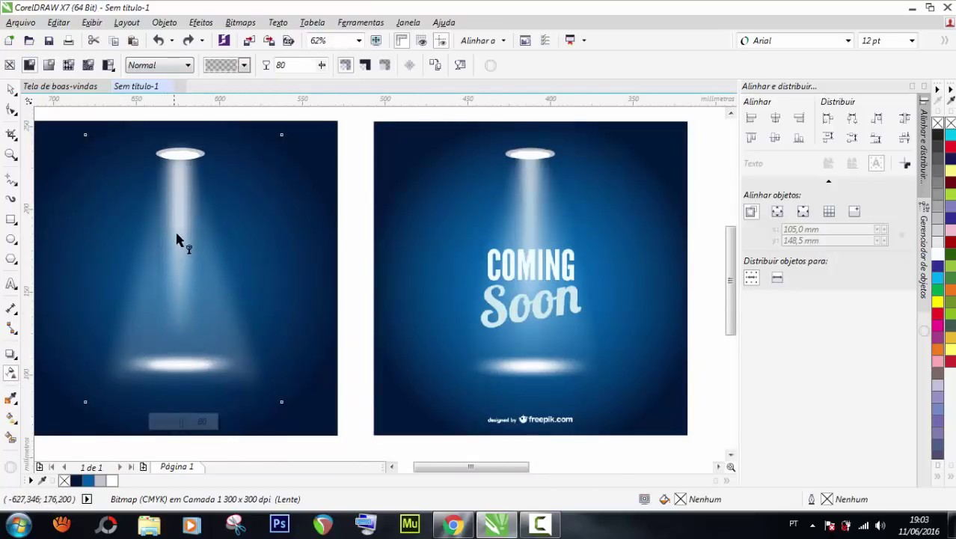
drag(177, 226, 180, 354)
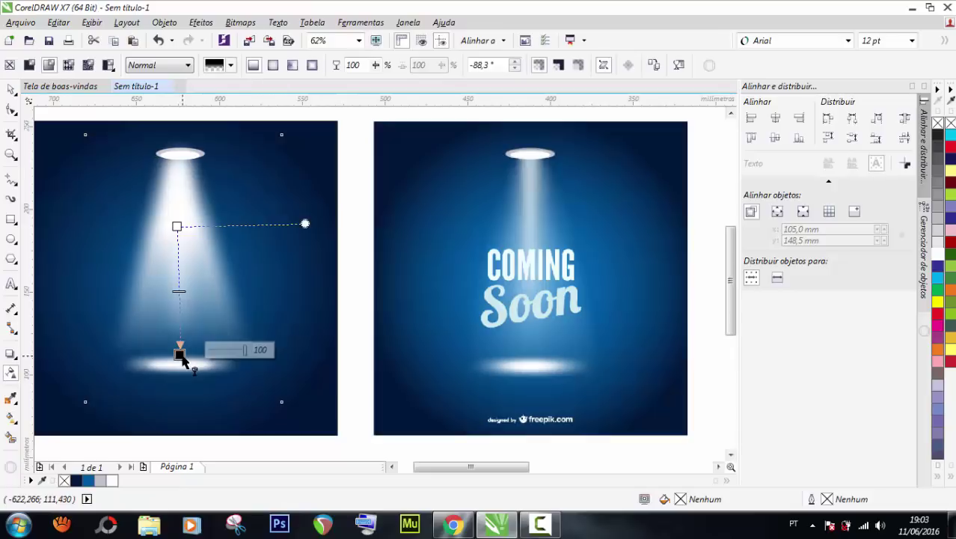
key(ctrl+z)
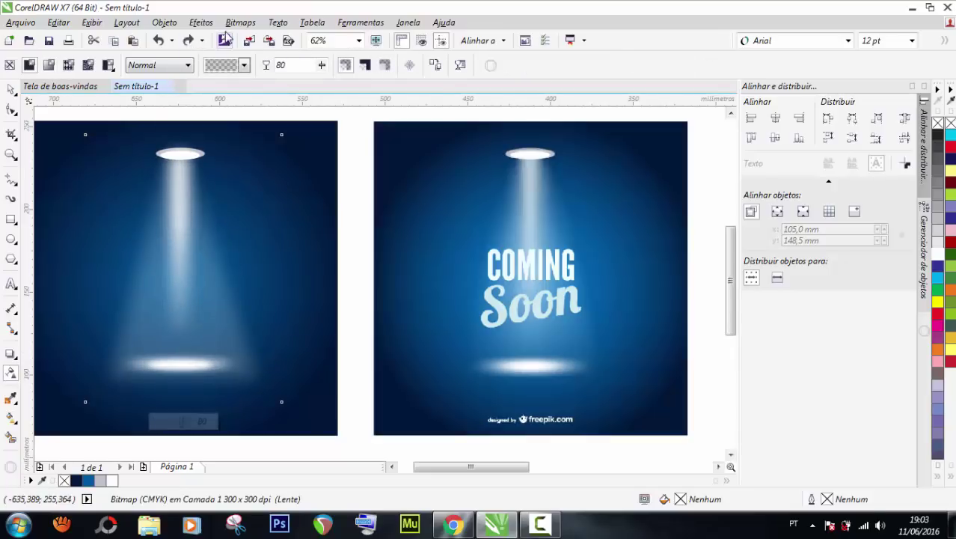
- Convert the wide translucent cone to a 300 dpi CMYK (32-bit) bitmap with anti-aliasing and a transparent background
click(238, 22)
click(251, 36)
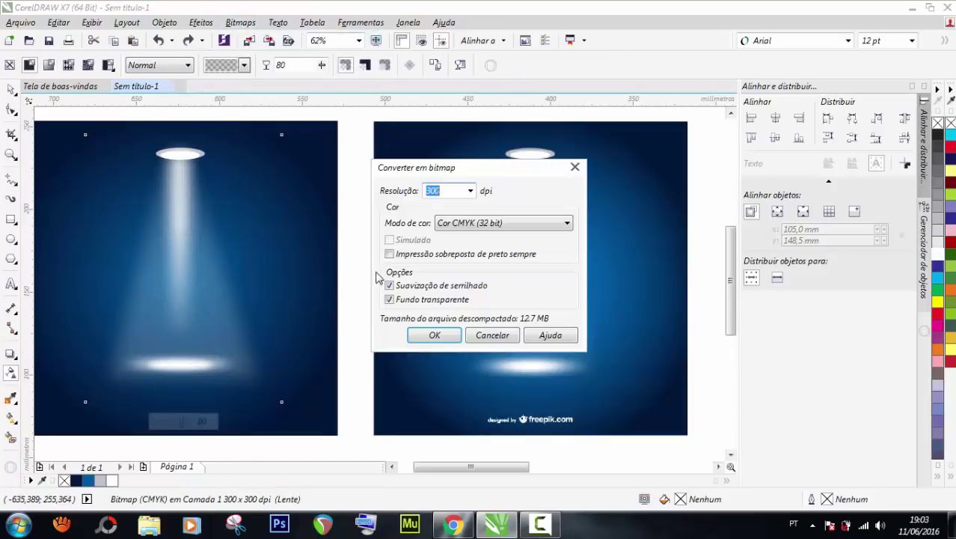
click(427, 335)
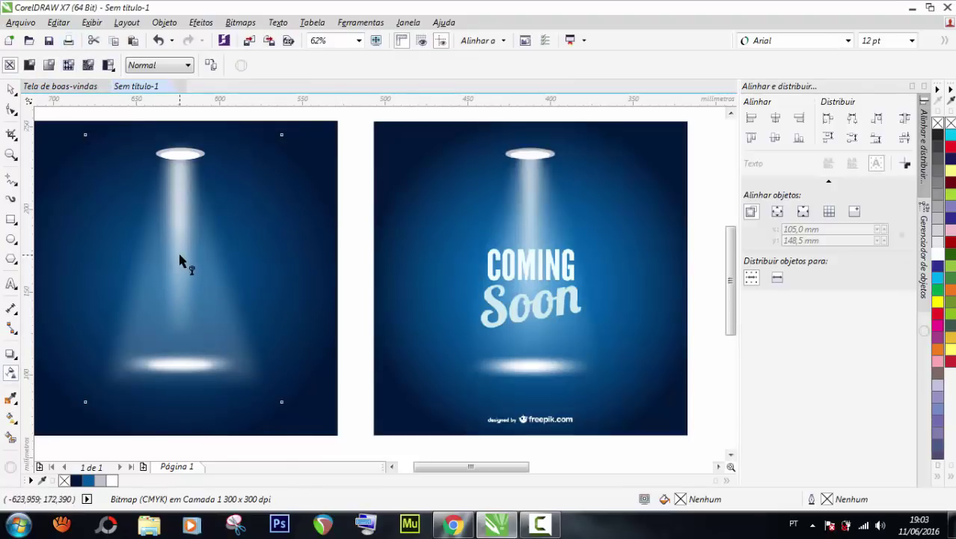
- Apply a linear transparency to the cone bitmap, fading it vertically from its middle to fully transparent just below the floor glow
click(181, 254)
drag(181, 384, 179, 377)
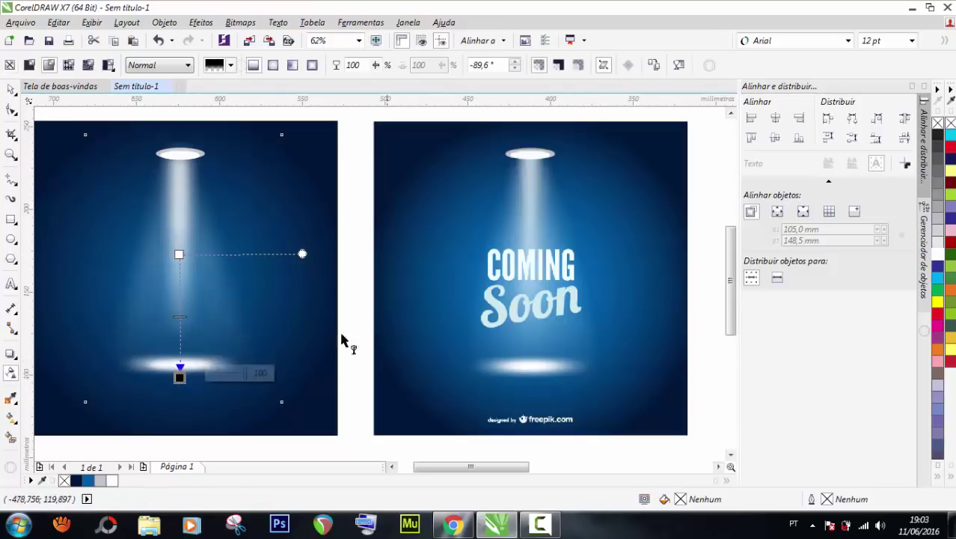
click(178, 253)
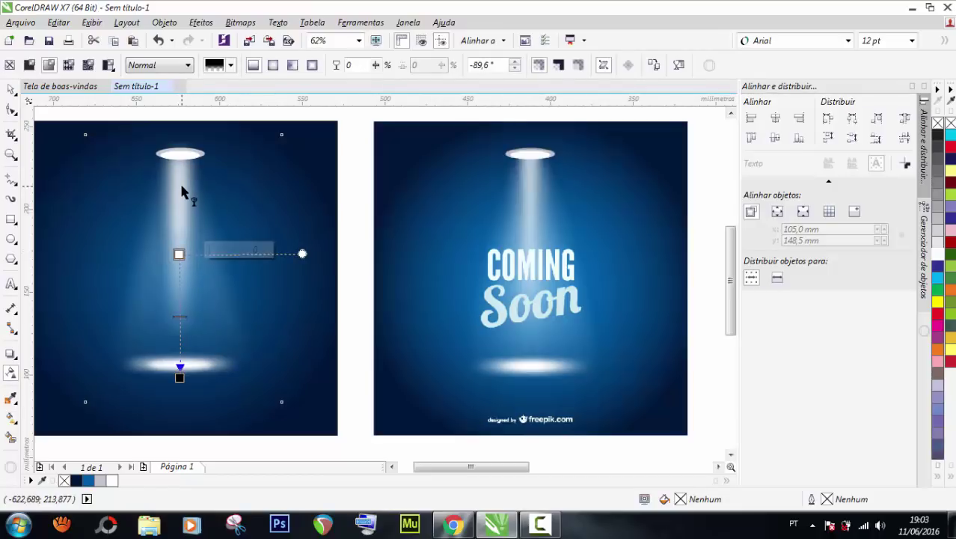
- Convert the narrow central beam to a 300 dpi CMYK (32-bit) bitmap with anti-aliasing and a transparent background
click(10, 89)
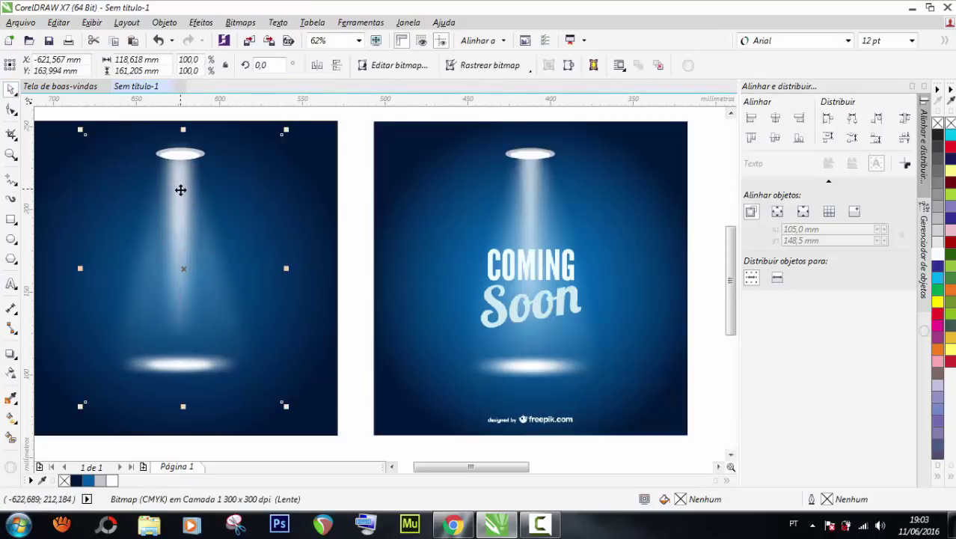
click(180, 190)
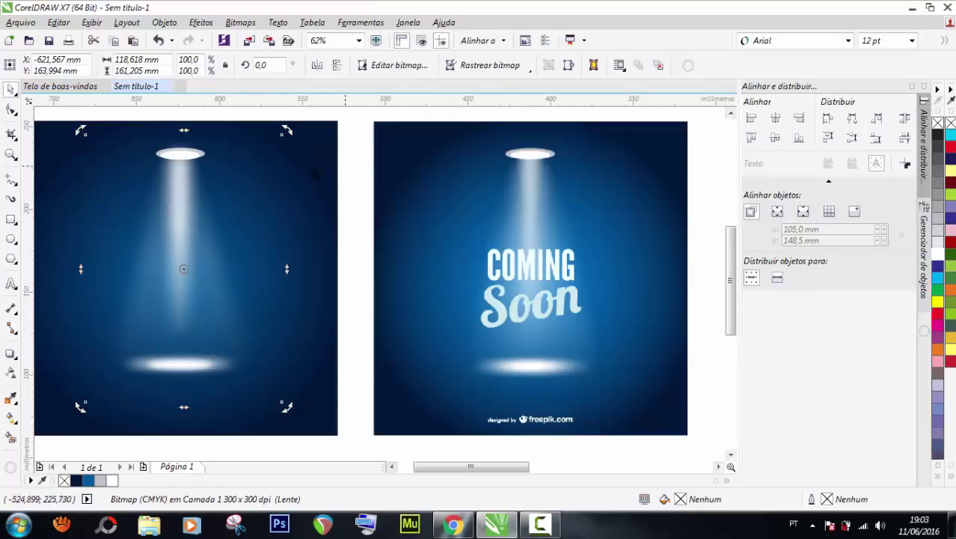
click(187, 192)
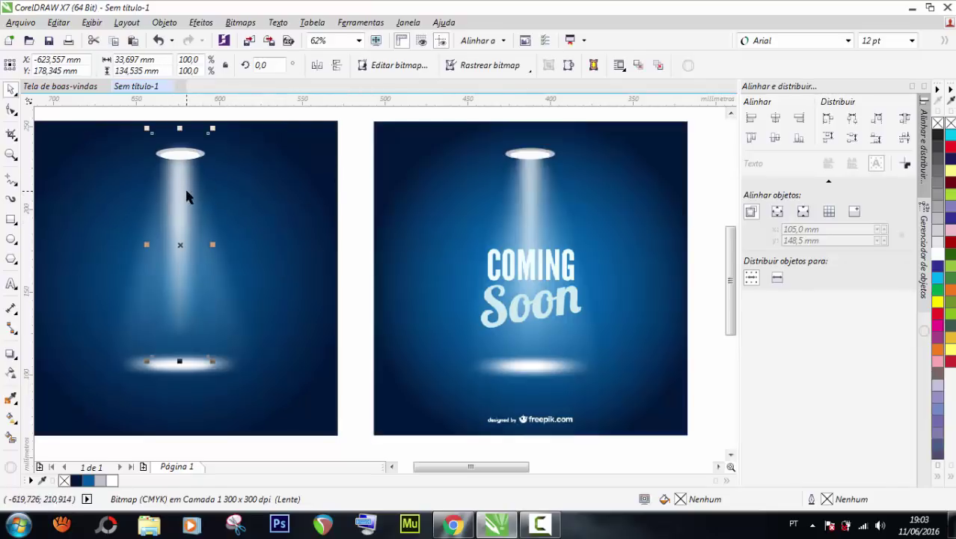
click(10, 372)
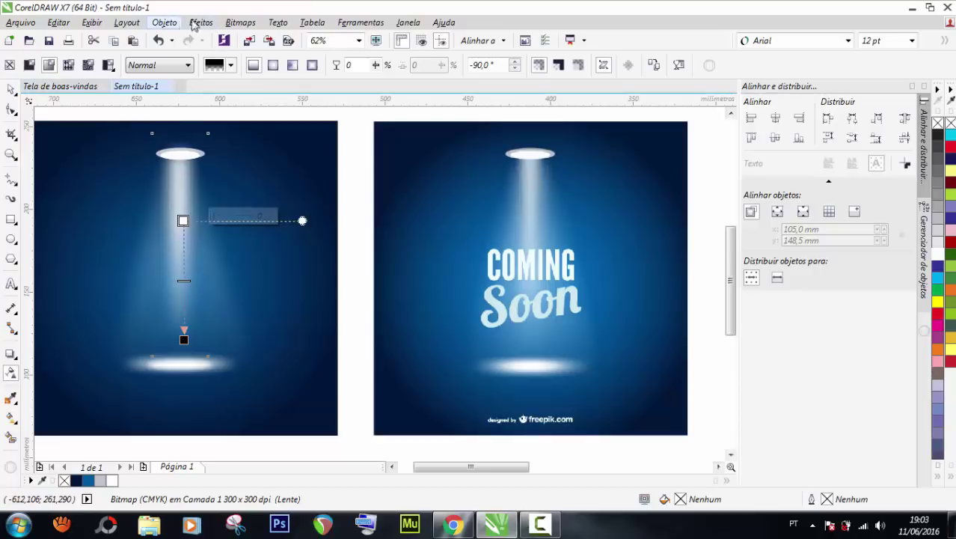
click(241, 23)
click(286, 38)
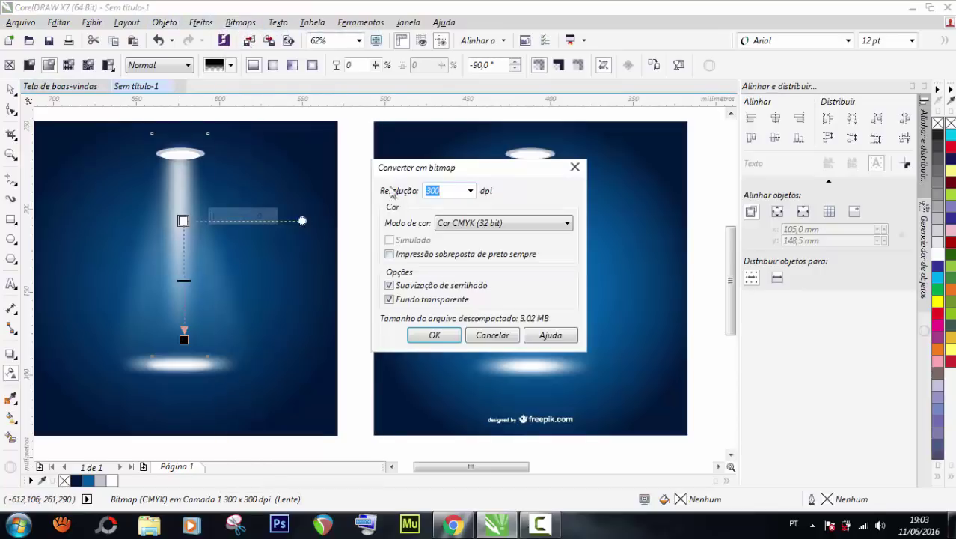
click(435, 335)
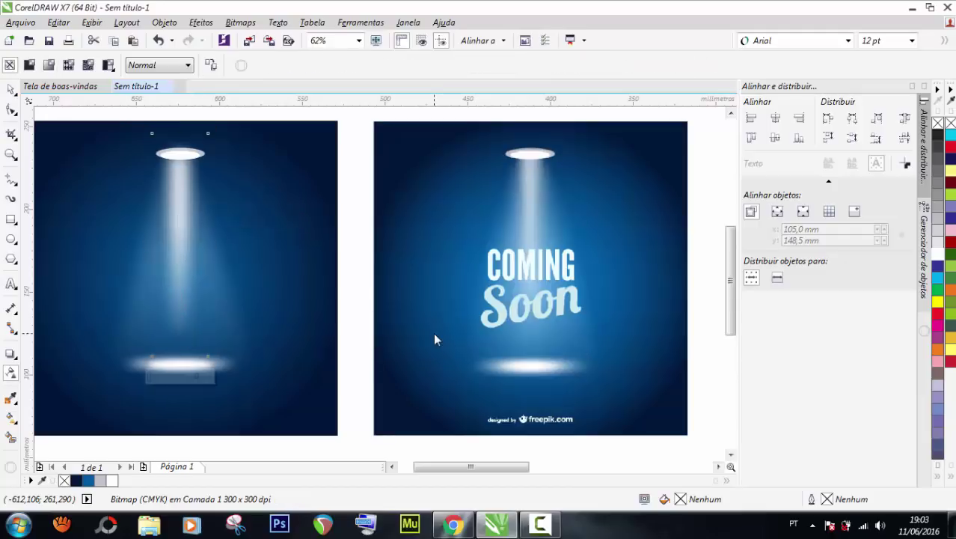
- Apply a light uniform transparency to the central beam bitmap so it resembles the reference, then clear the selection
click(30, 65)
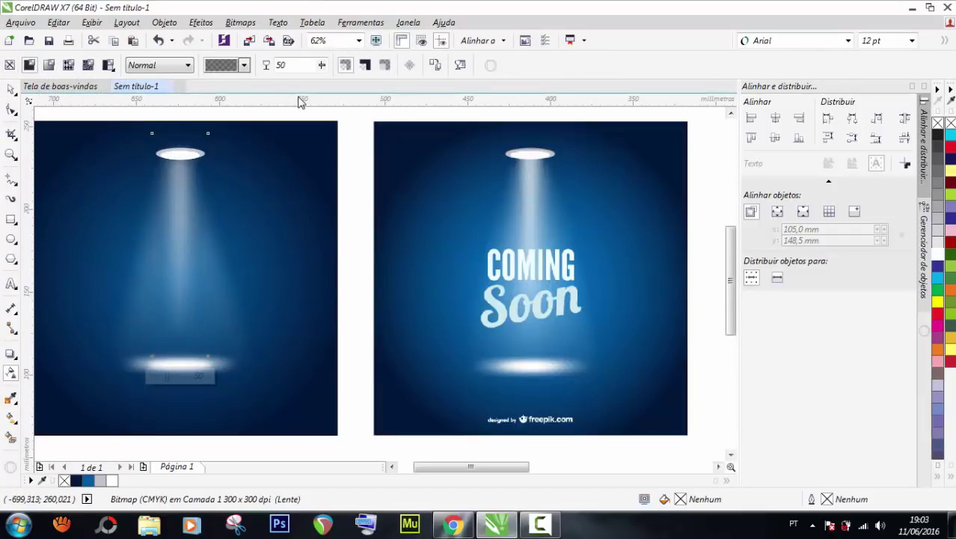
drag(335, 79, 307, 96)
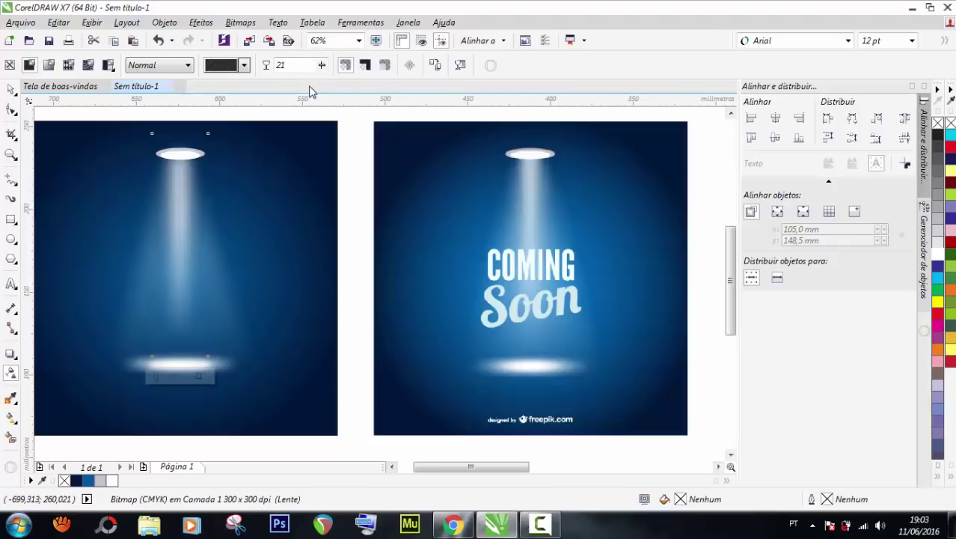
drag(323, 68, 327, 95)
click(12, 91)
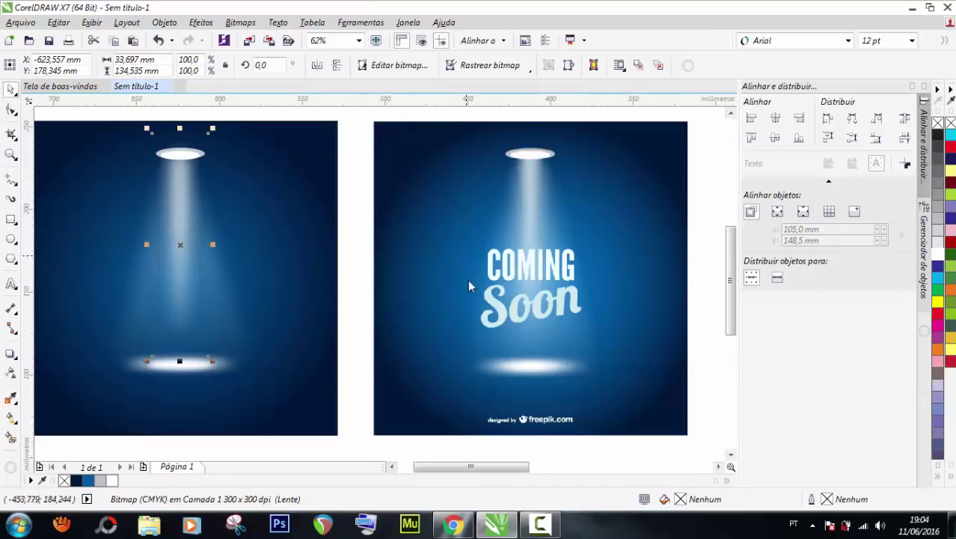
drag(469, 285, 472, 308)
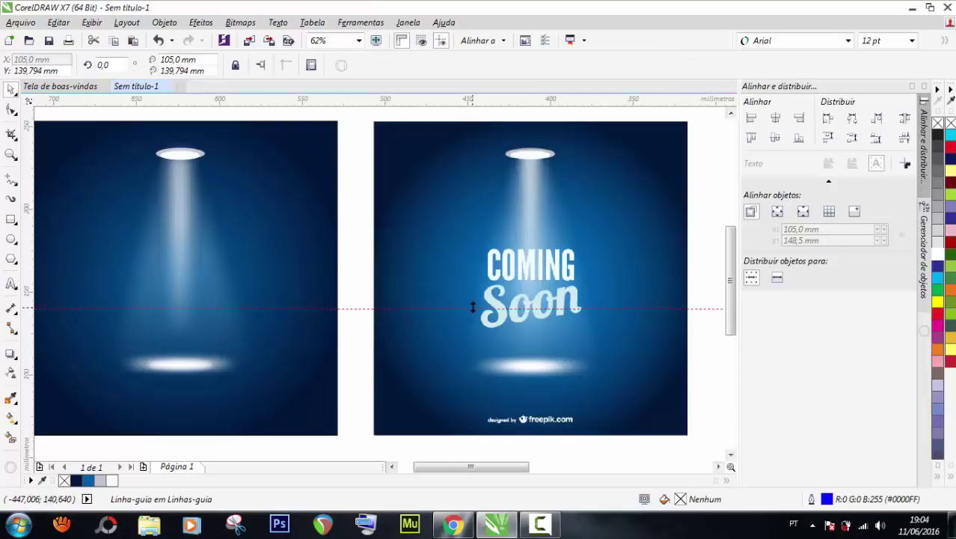
key(Escape)
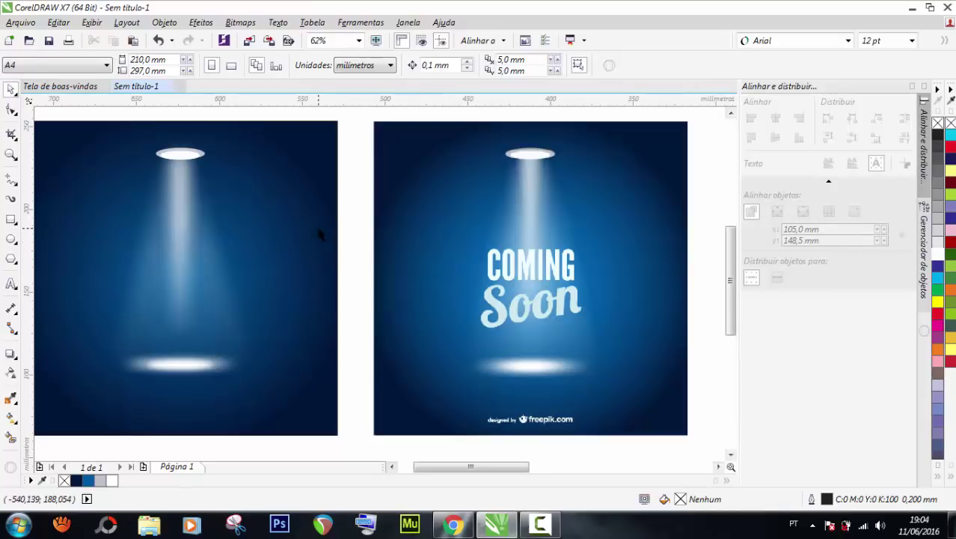
- Change the center color of the background rectangle's radial gradient to a brighter blue
click(275, 265)
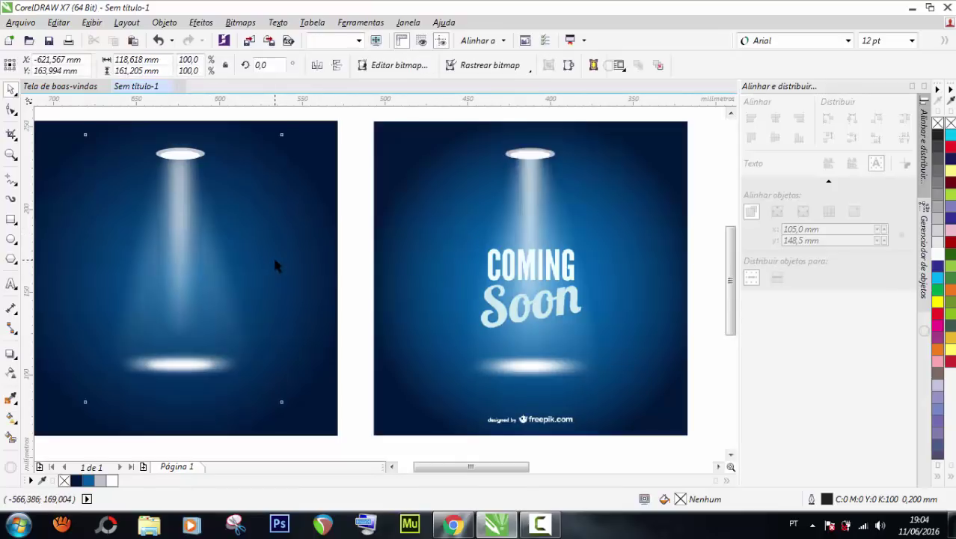
click(62, 283)
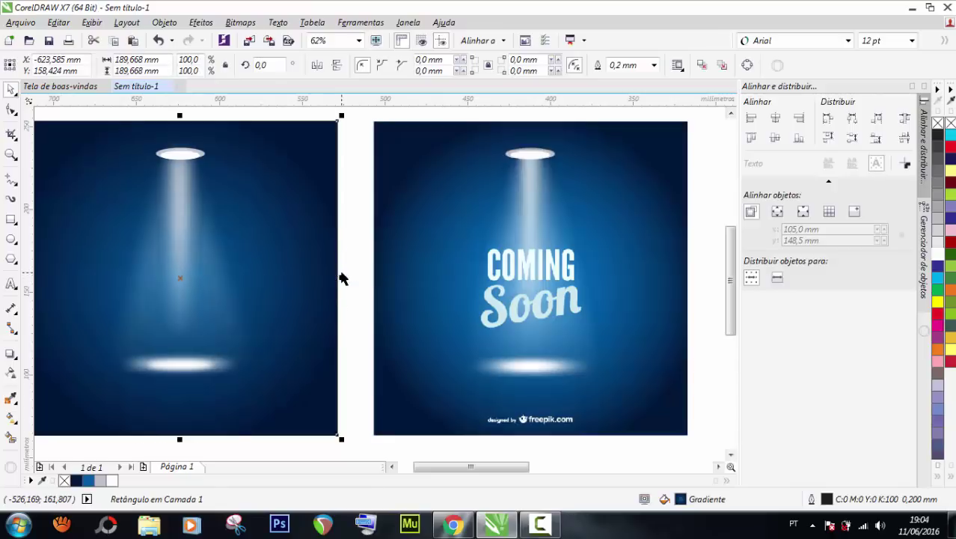
key(g)
click(180, 277)
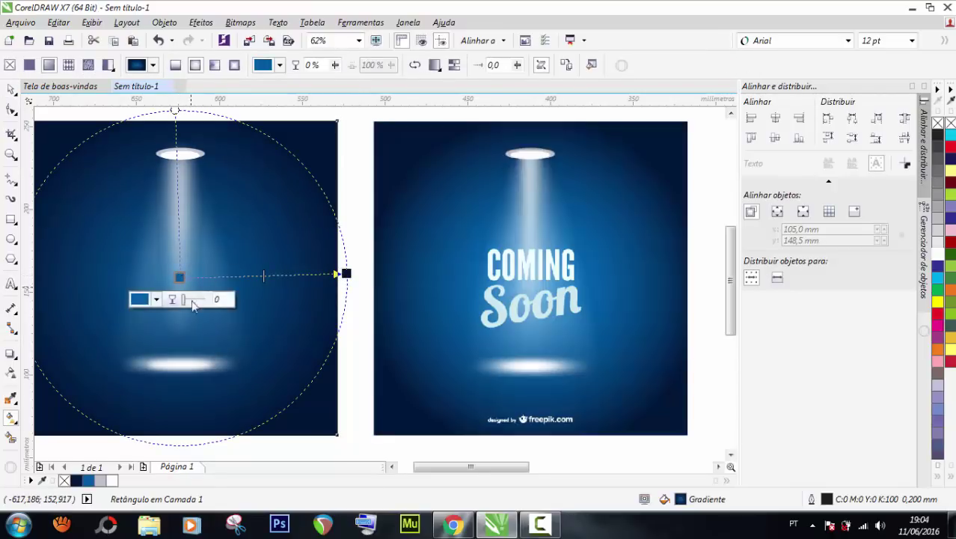
click(156, 299)
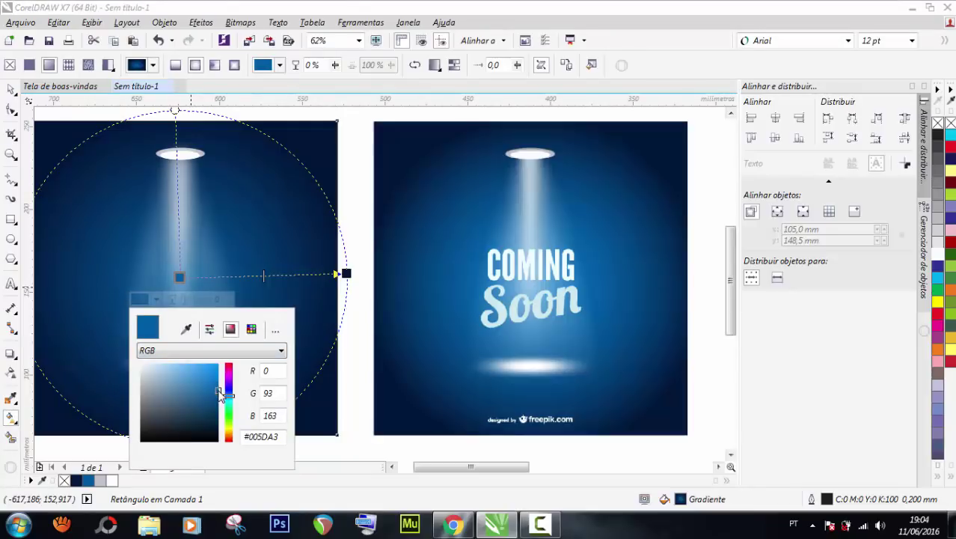
drag(218, 389, 215, 375)
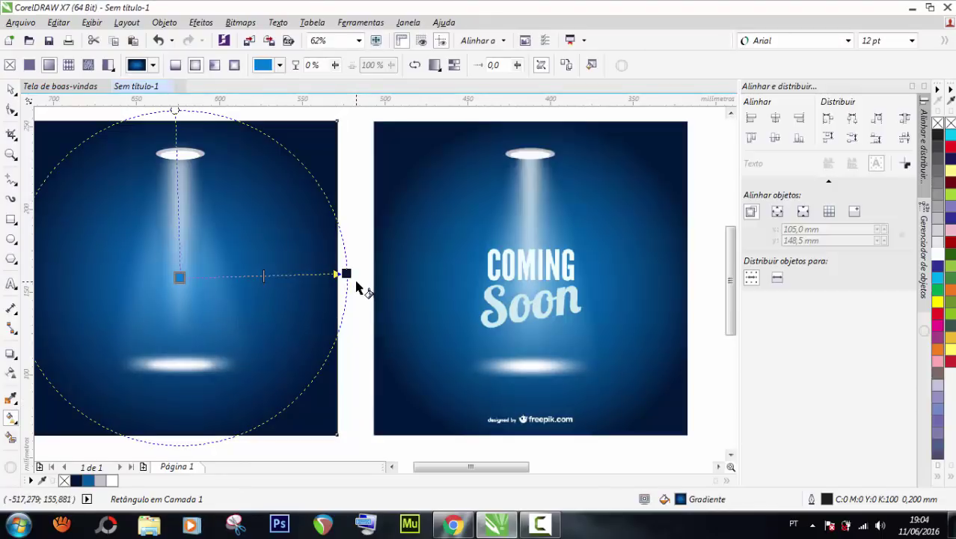
click(10, 90)
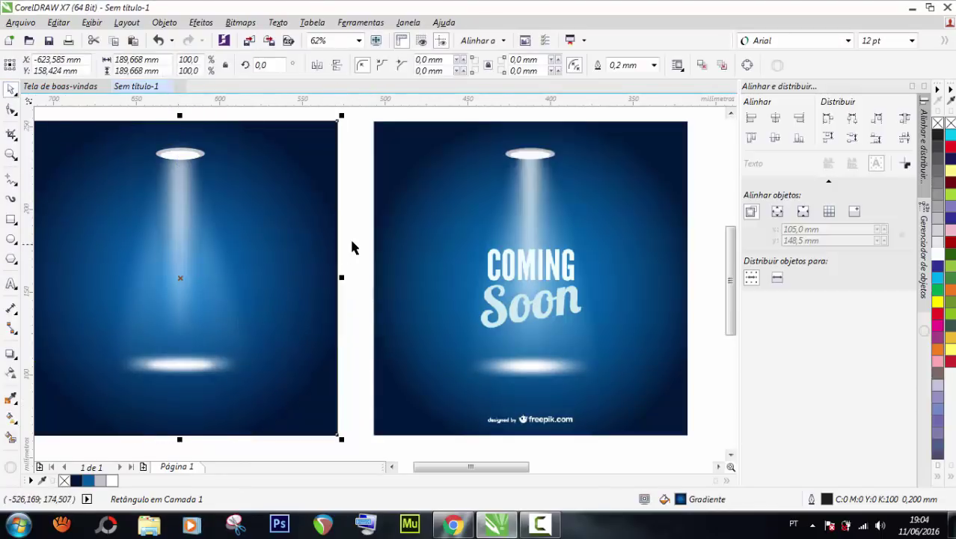
click(353, 247)
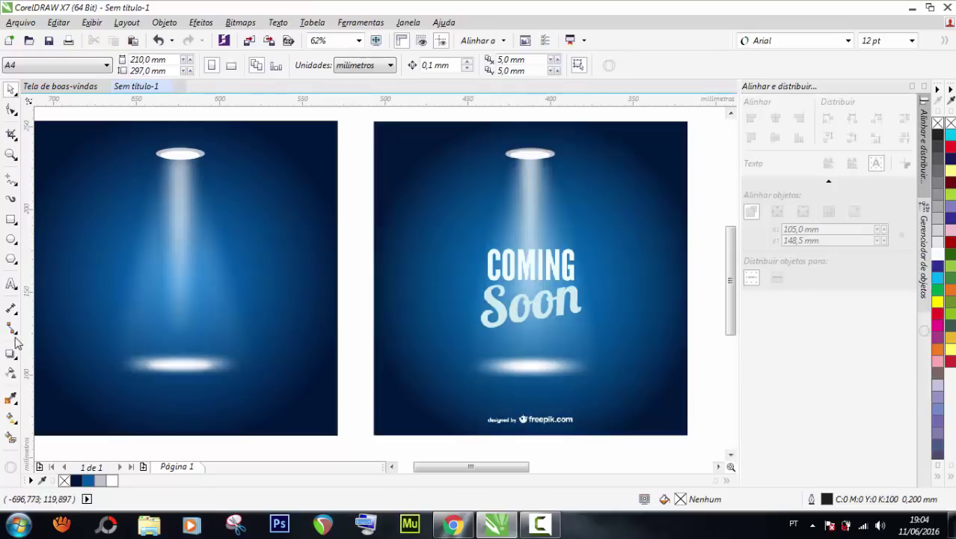
- Add the artistic text "COMING" in the gap between the two artworks
click(10, 283)
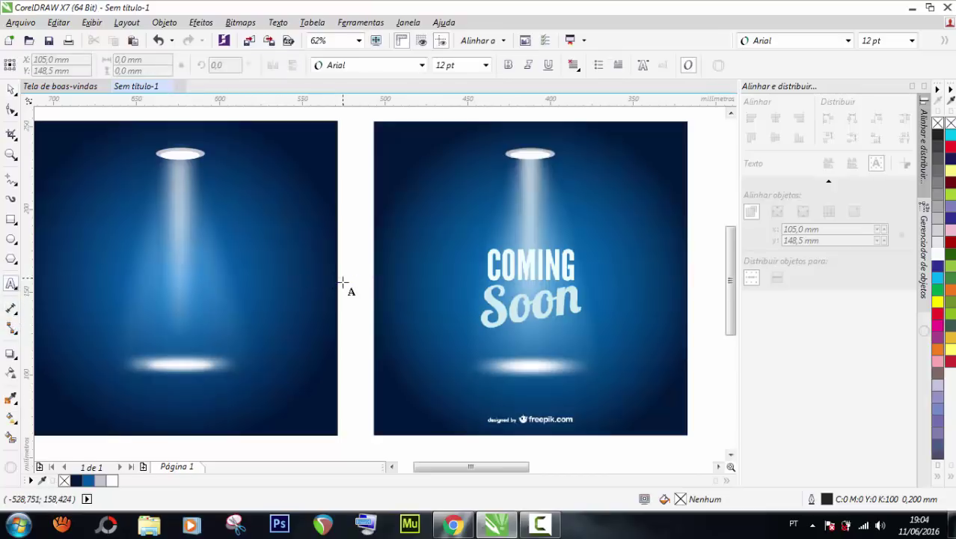
click(343, 278)
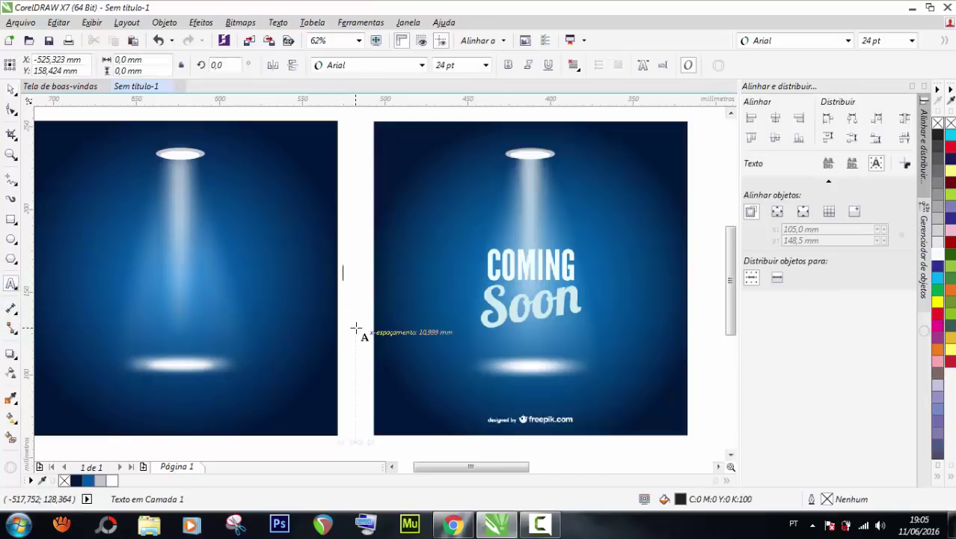
text(COM)
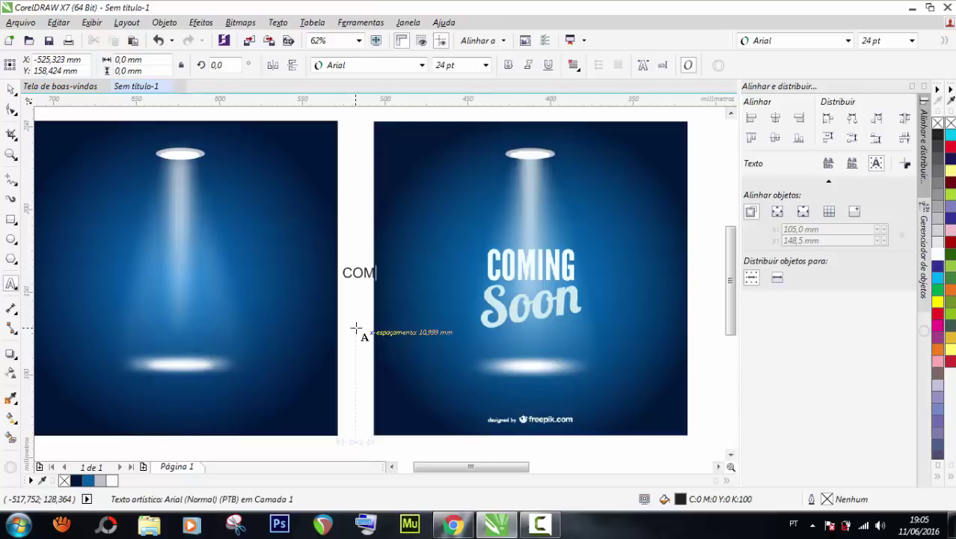
key(Escape)
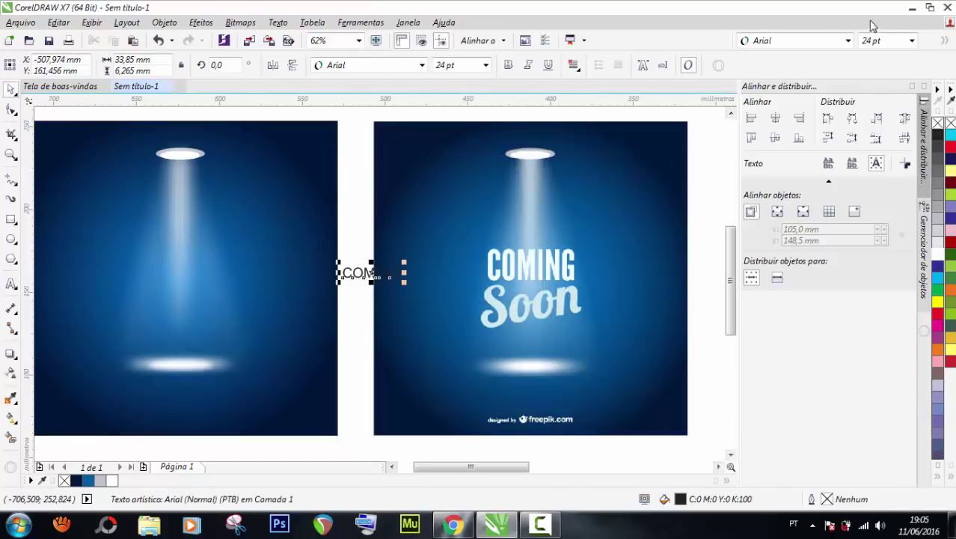
- Format the COMING text in white Bebas and enlarge it to about 65 mm wide over the light beam
click(847, 40)
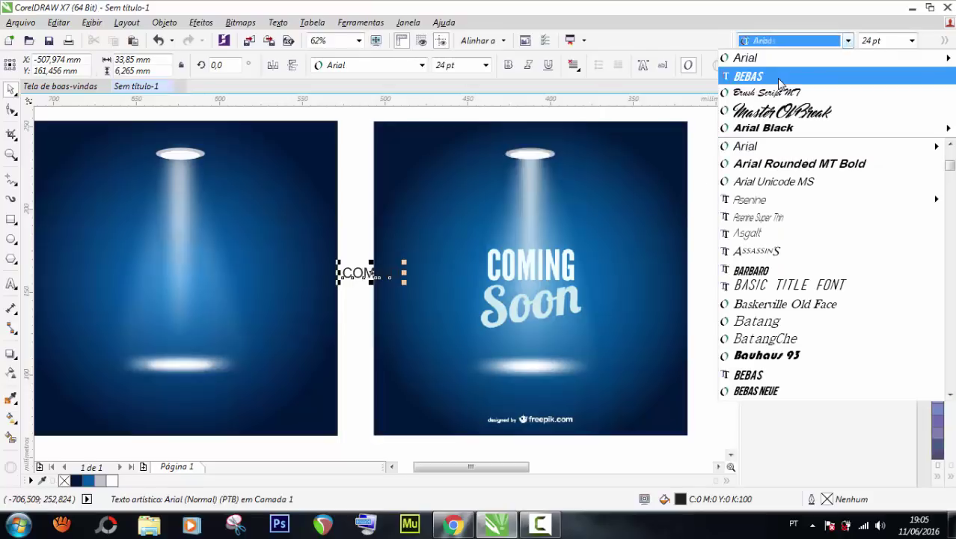
click(778, 77)
drag(365, 269, 239, 308)
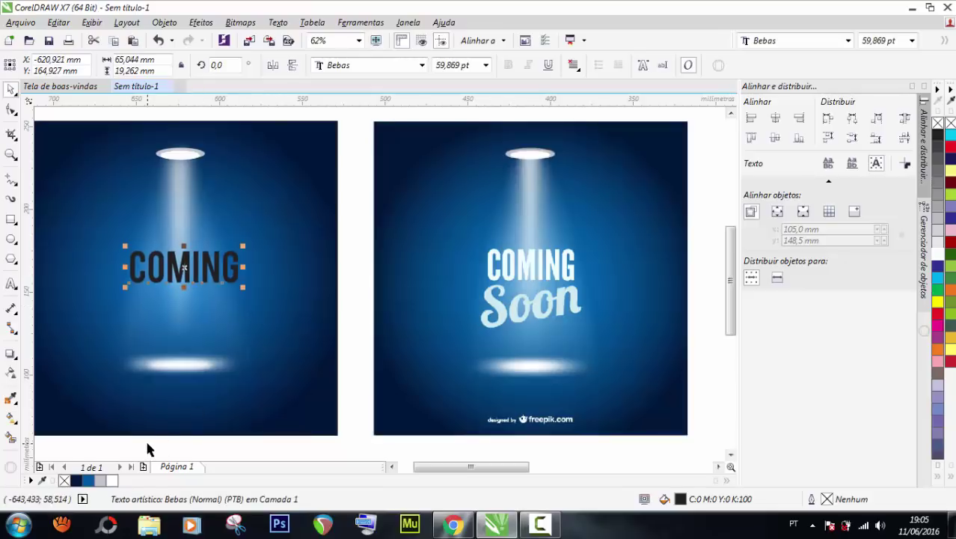
click(111, 481)
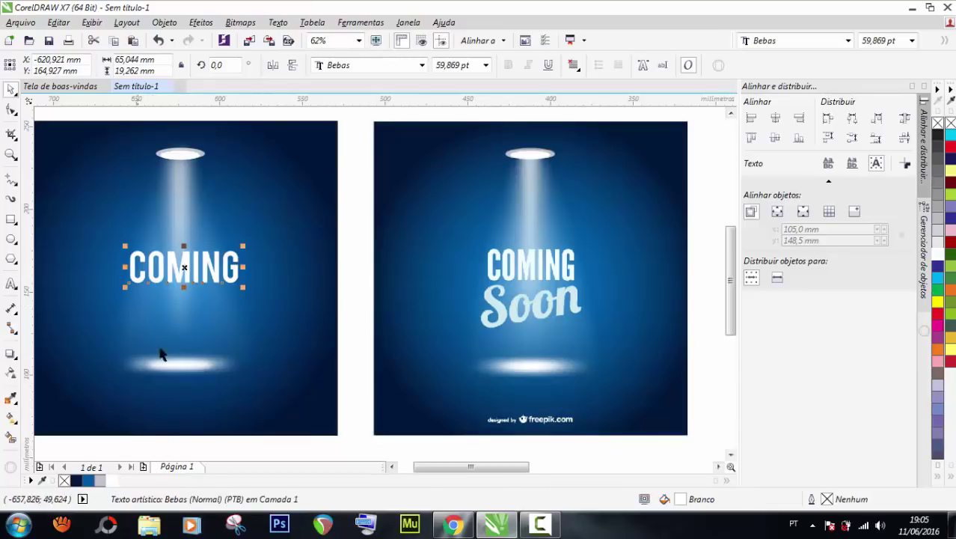
- Place the COMING text over the reference lettering and narrow it to about 52 mm wide to match
drag(208, 268, 508, 269)
scroll(539, 268, up, 2)
scroll(478, 262, down, 1)
scroll(649, 263, up, 1)
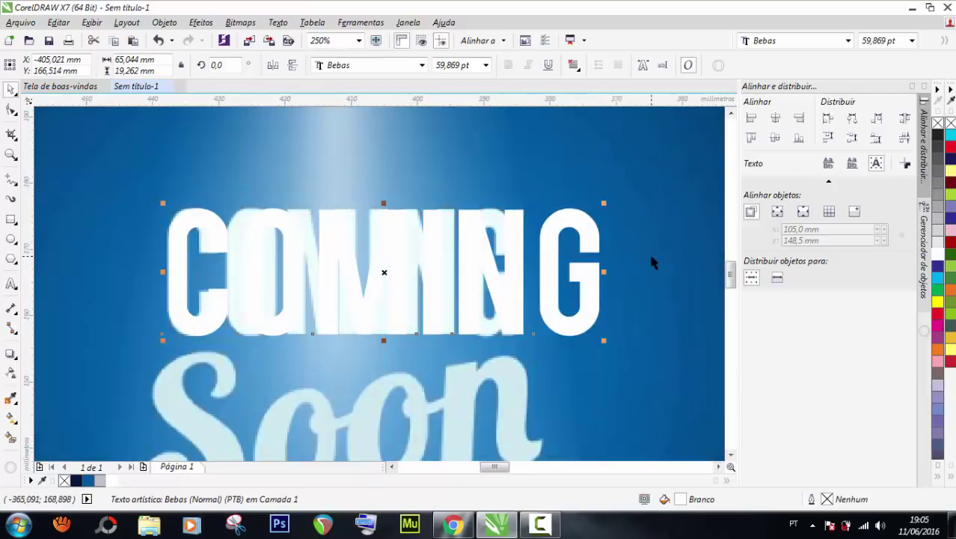
drag(606, 273, 521, 271)
scroll(522, 271, down, 3)
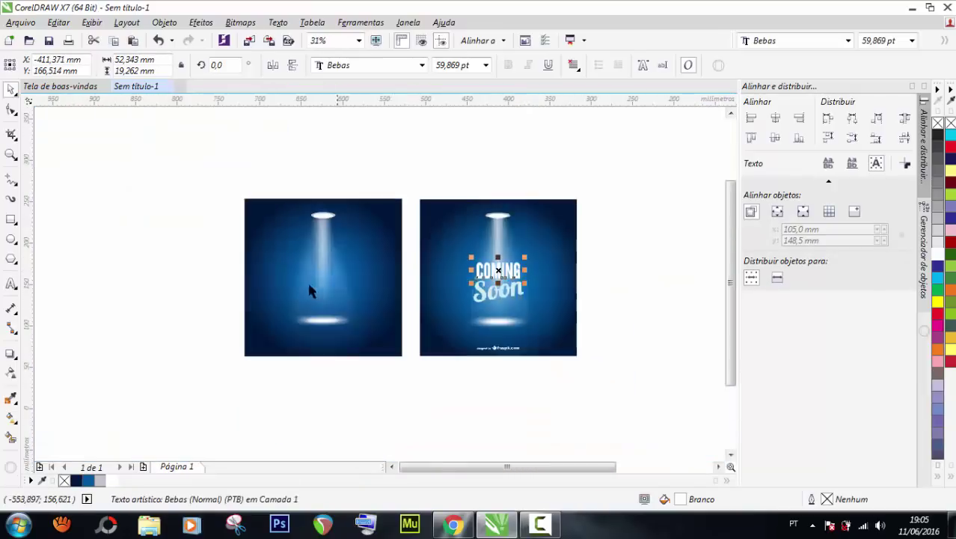
- Center the COMING text horizontally on the recreated artwork's background rectangle, then clear the selection
shift+click(390, 274)
key(c)
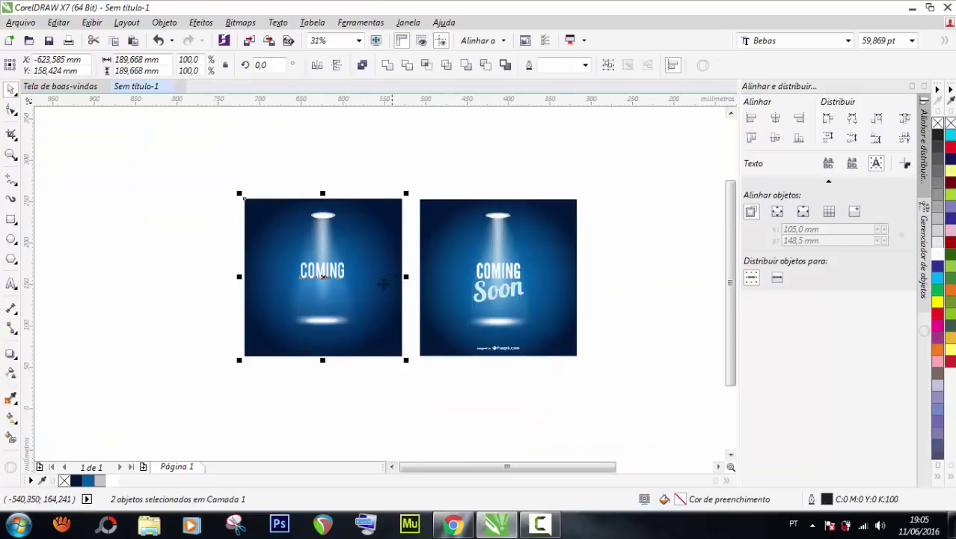
click(368, 171)
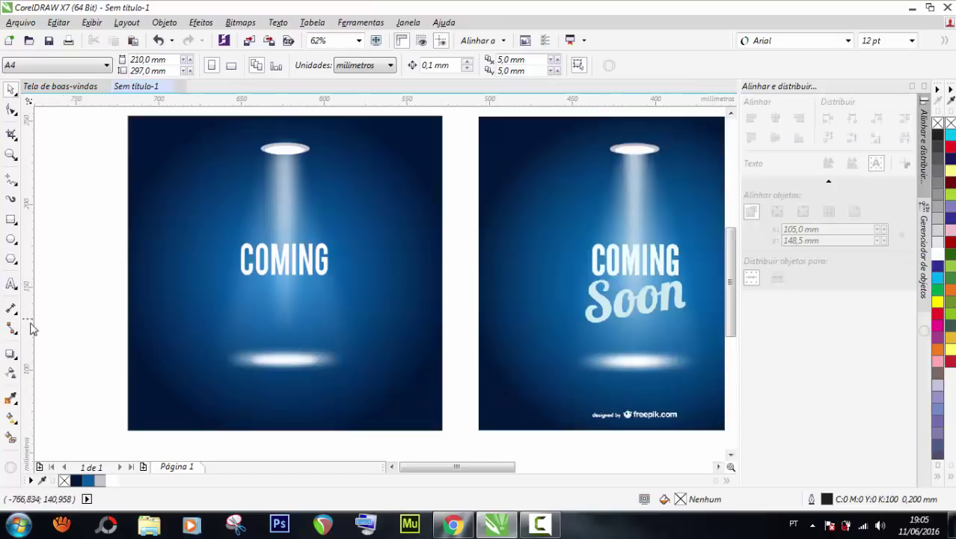
- Add the artistic text "Soon" in the blank area beside the recreated artwork
click(11, 283)
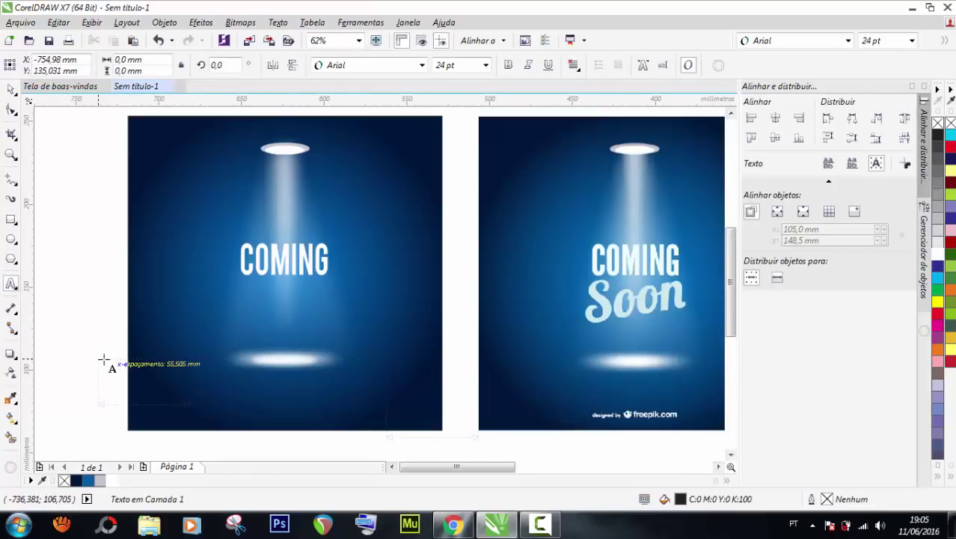
text(S)
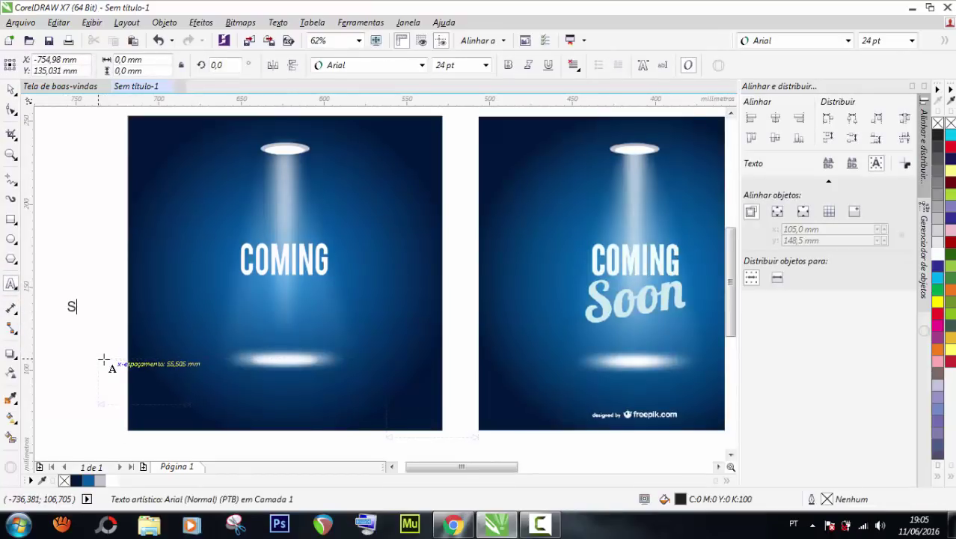
text(oon)
key(ctrl+space)
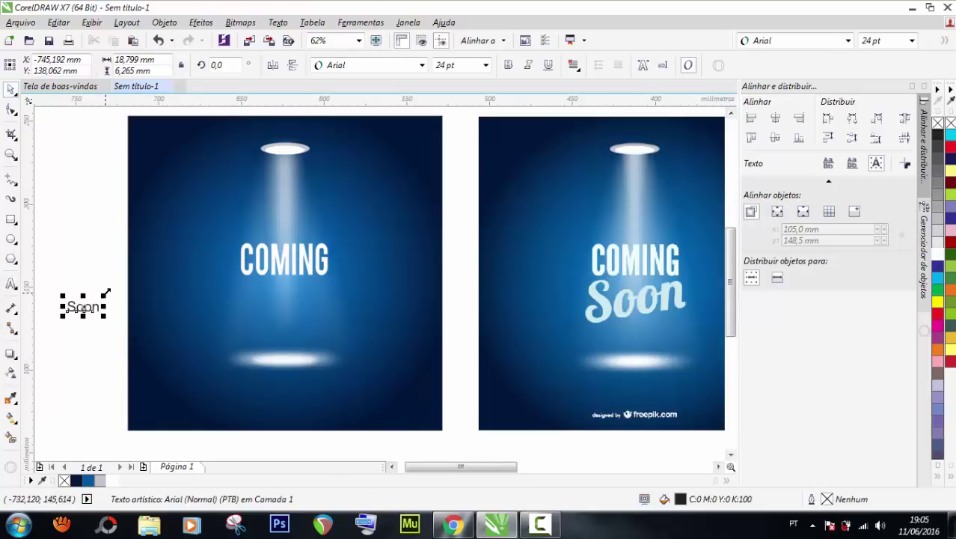
- Enlarge "Soon" to about 59.5 pt below COMING and format it in white Master Of Break
click(108, 296)
click(96, 309)
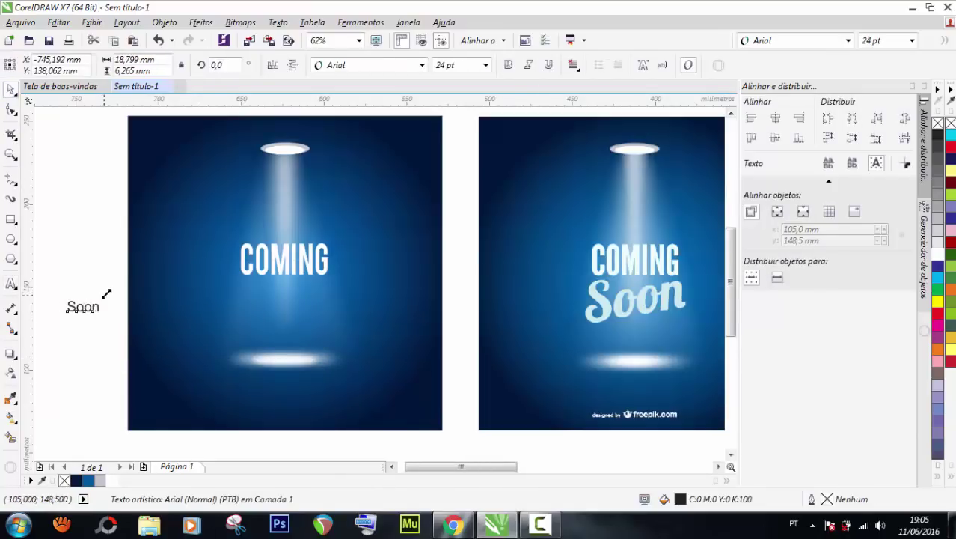
drag(106, 294, 231, 352)
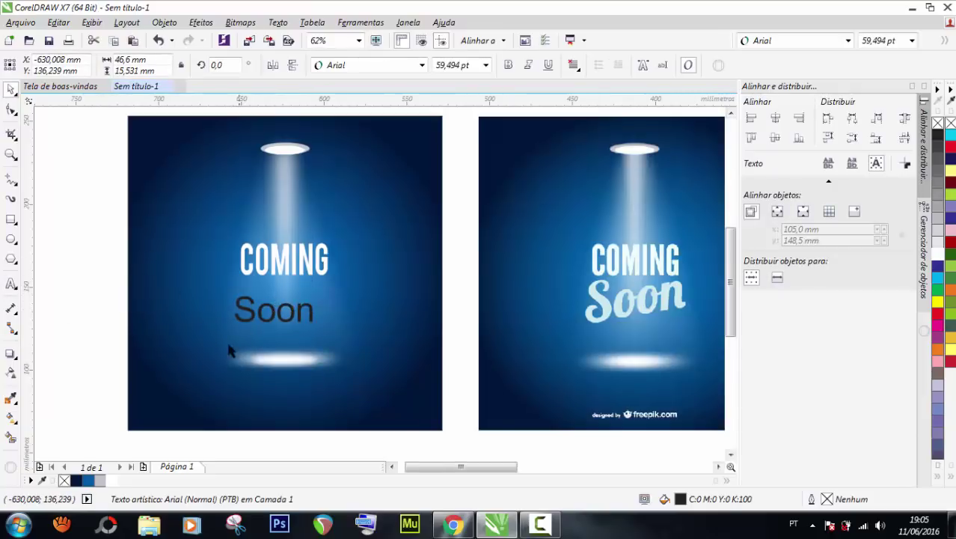
click(112, 481)
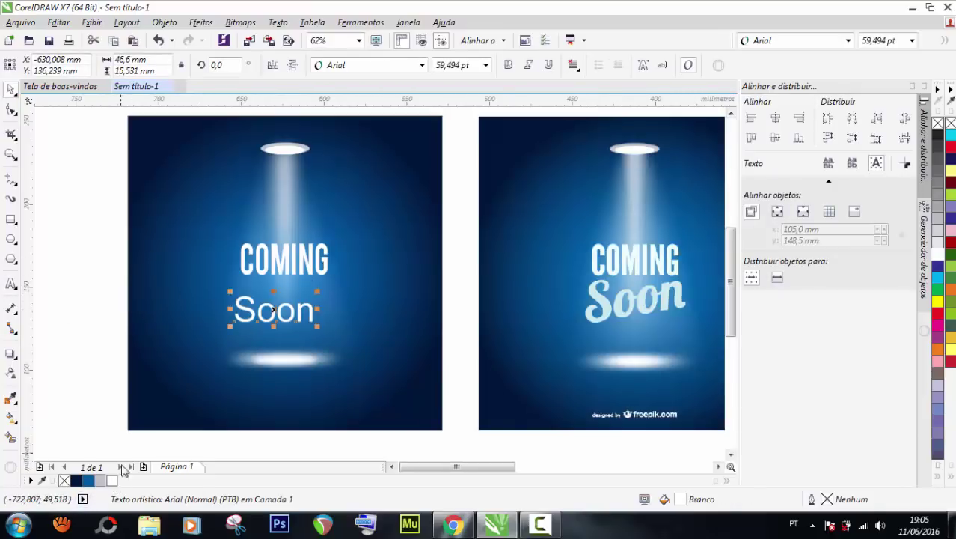
click(848, 41)
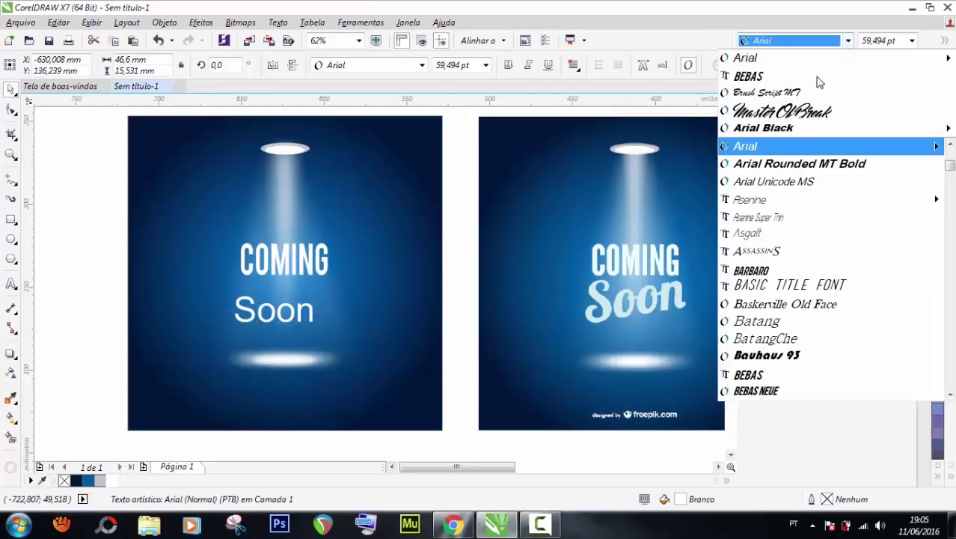
click(801, 112)
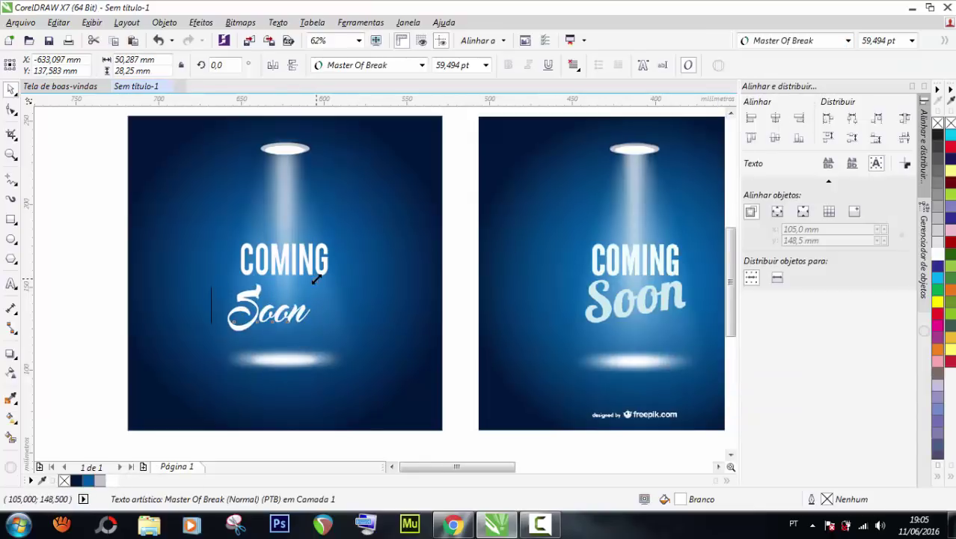
- Enlarge "Soon" to about 67 pt, rotate it about 10.5° counterclockwise and overlap it with the lower edge of COMING
drag(317, 278, 324, 259)
click(307, 310)
drag(311, 299, 311, 297)
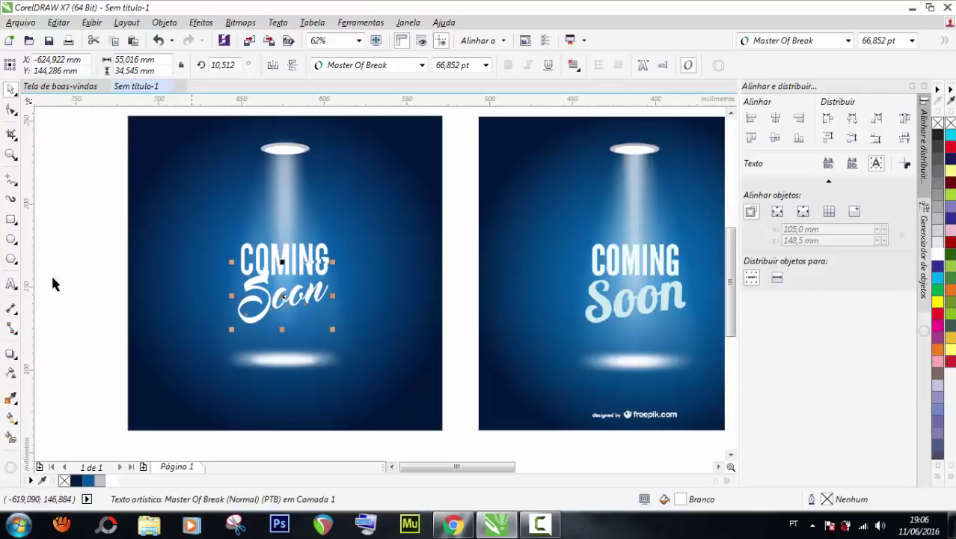
click(78, 240)
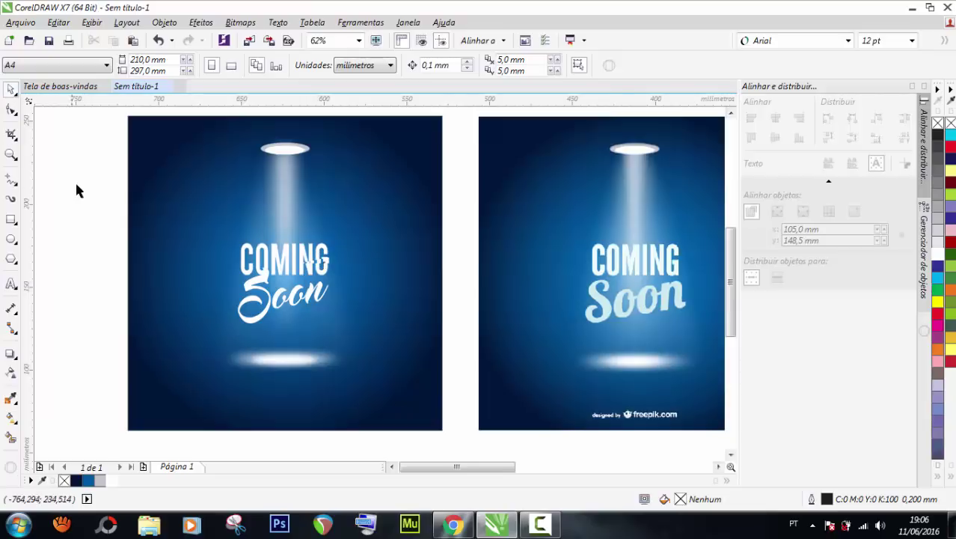
- Compare the recreated artwork with the reference in full-screen preview and inspect the lower glow up close
scroll(502, 264, down, 2)
scroll(584, 263, up, 2)
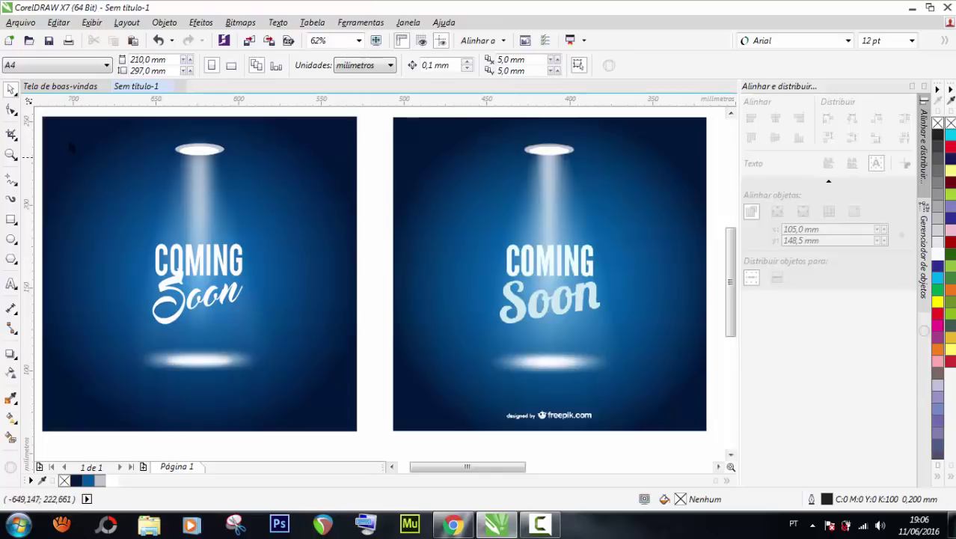
click(10, 155)
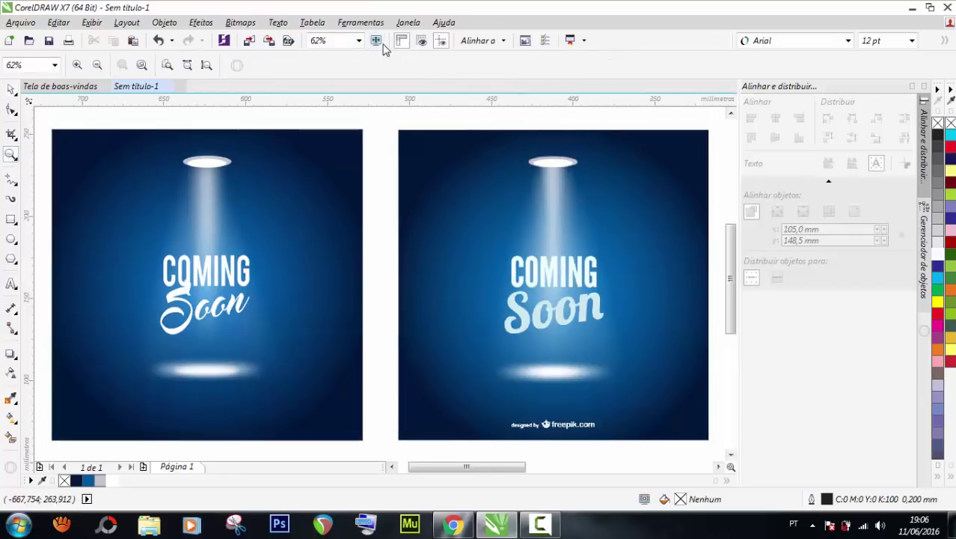
click(376, 40)
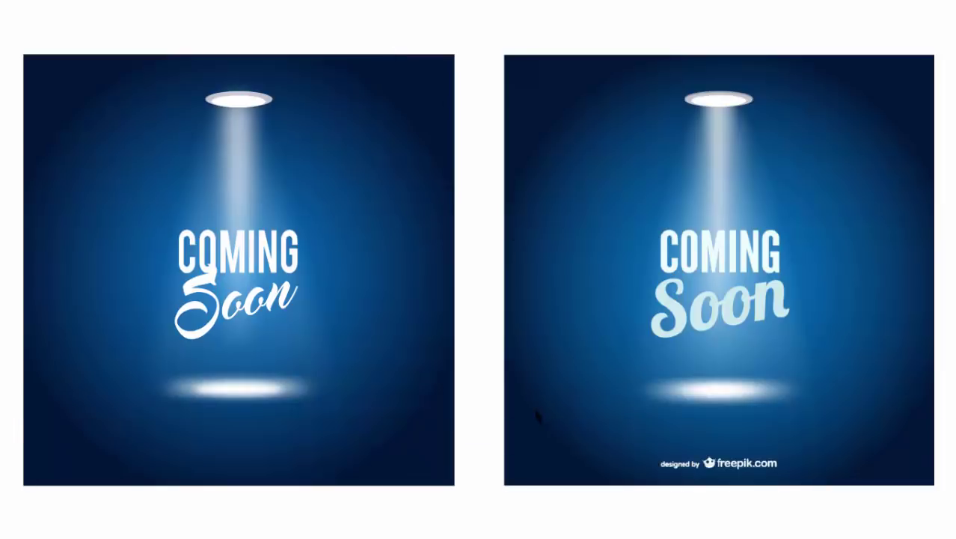
click(254, 346)
click(261, 342)
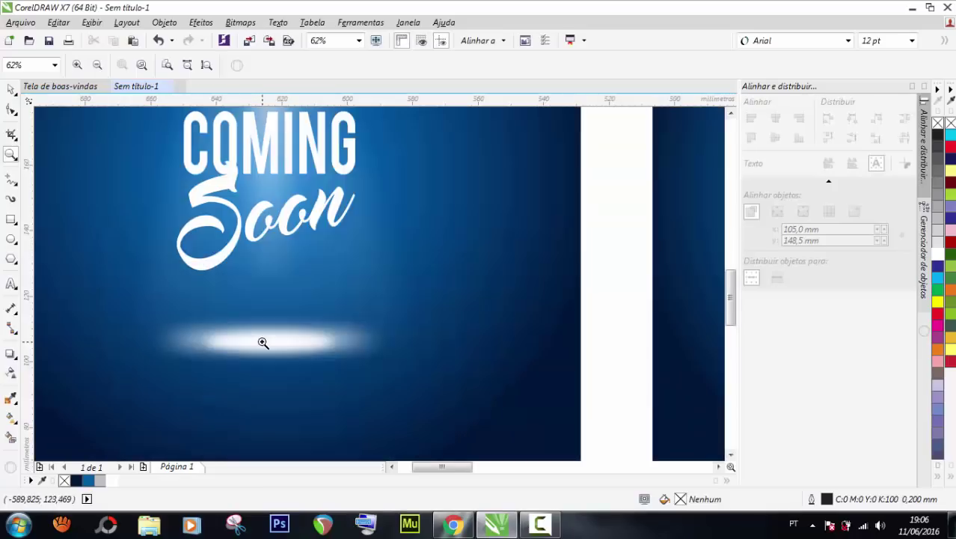
right_click(234, 303)
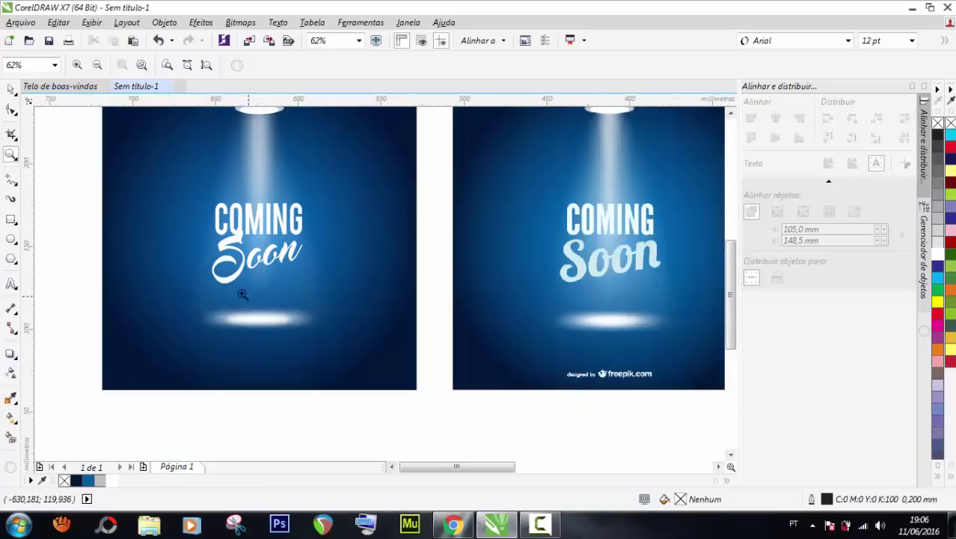
double_click(10, 156)
- Move the start of the wide light beam's linear transparency down to the "Soon" lettering
click(11, 89)
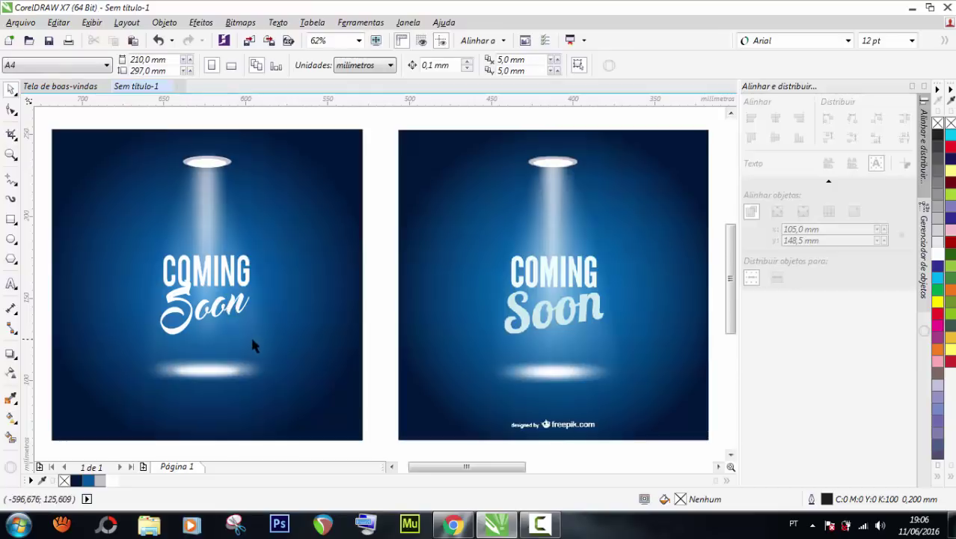
click(252, 342)
click(11, 372)
drag(207, 261, 207, 381)
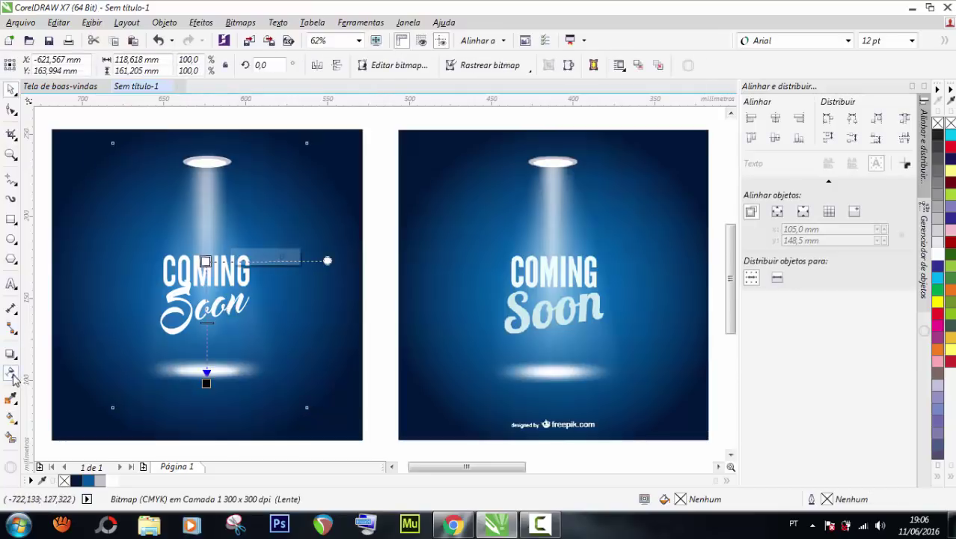
drag(206, 261, 209, 316)
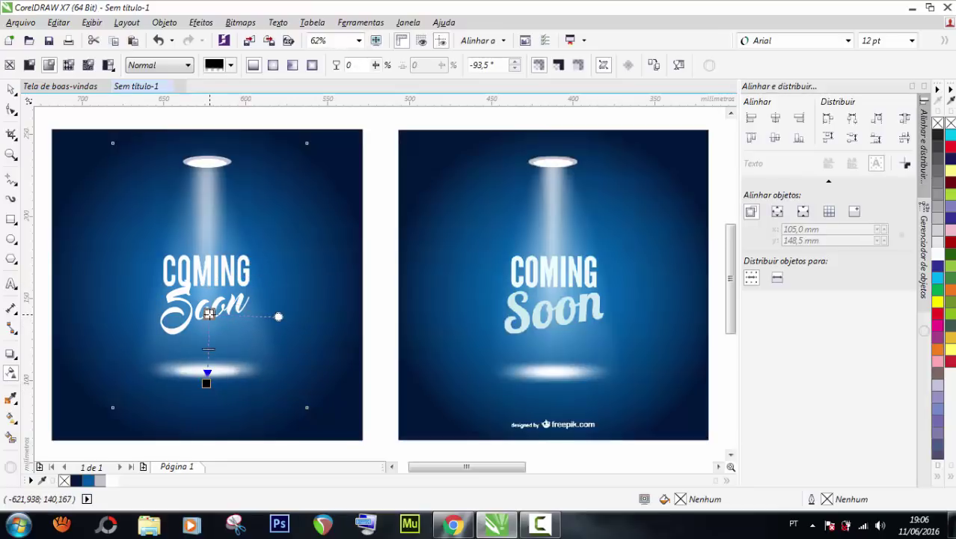
- Narrow the wide light-beam bitmap symmetrically to about 108 mm, then clear the selection
click(11, 89)
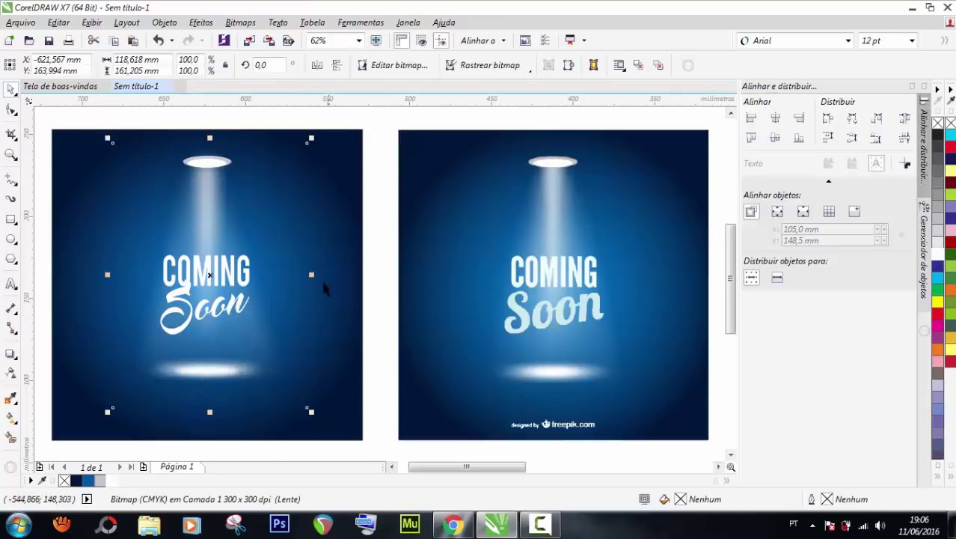
drag(309, 276, 304, 276)
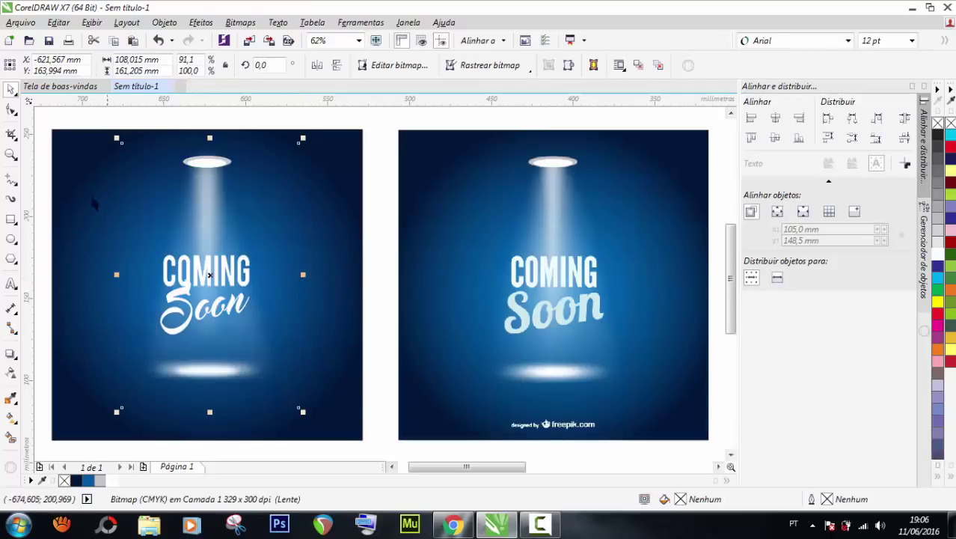
click(39, 181)
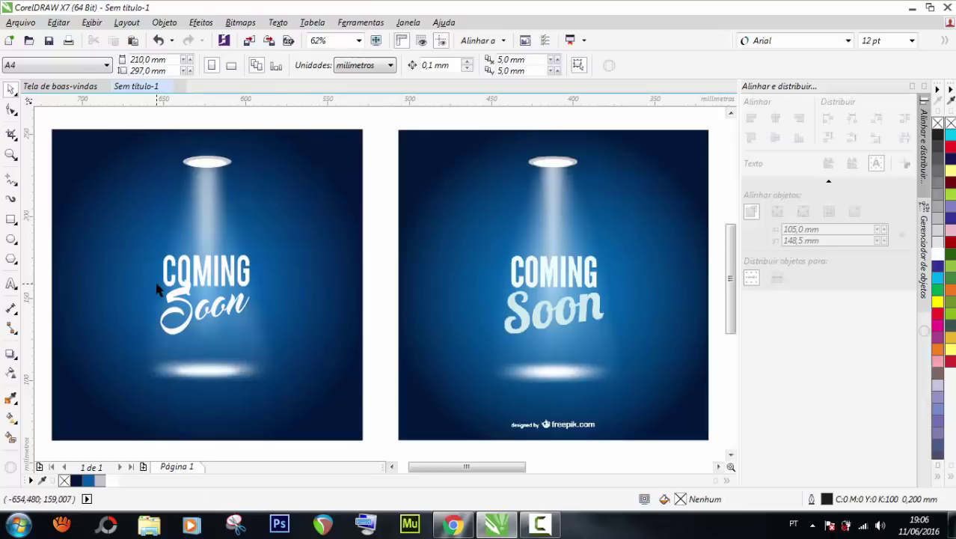
- Stretch the narrow central beam bitmap downward to about 145 mm tall, then clear the selection
click(204, 217)
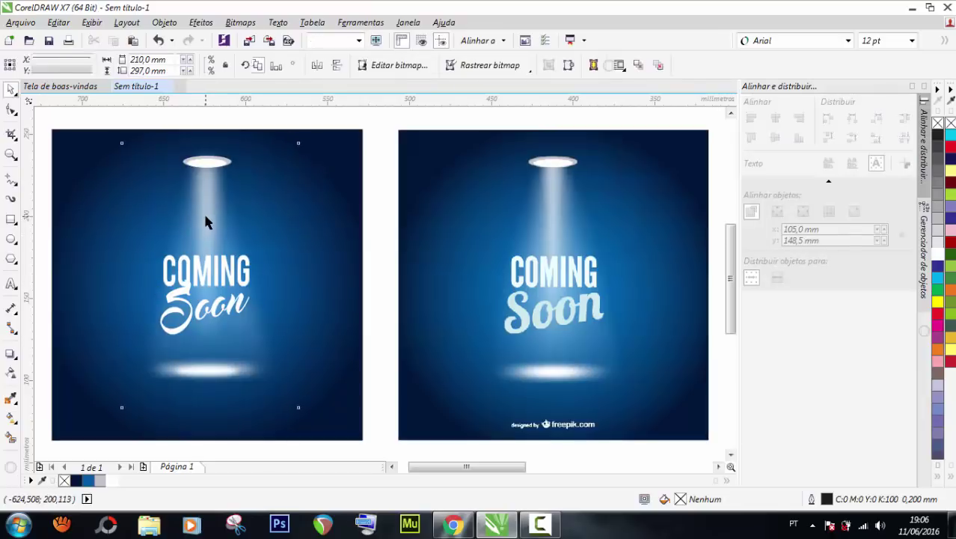
click(204, 213)
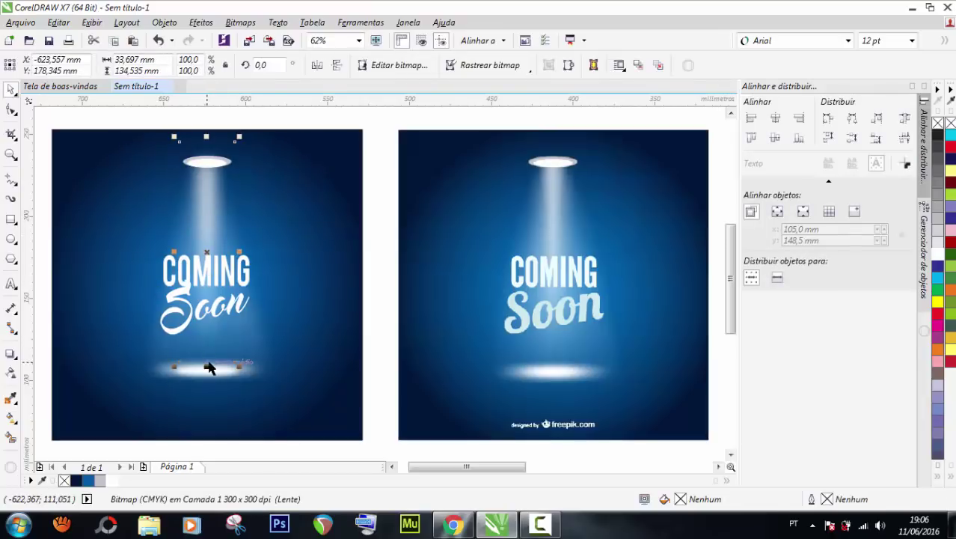
drag(208, 367, 208, 390)
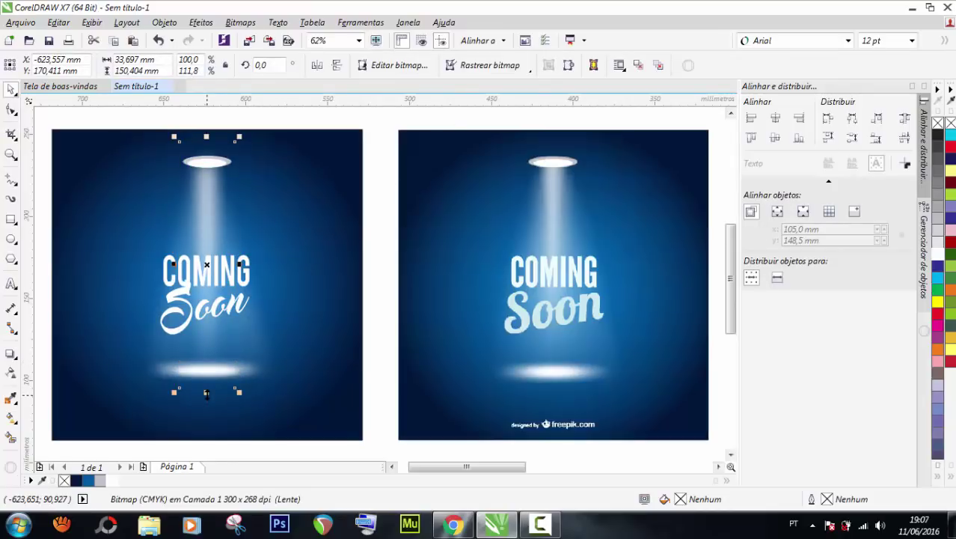
drag(206, 392, 207, 443)
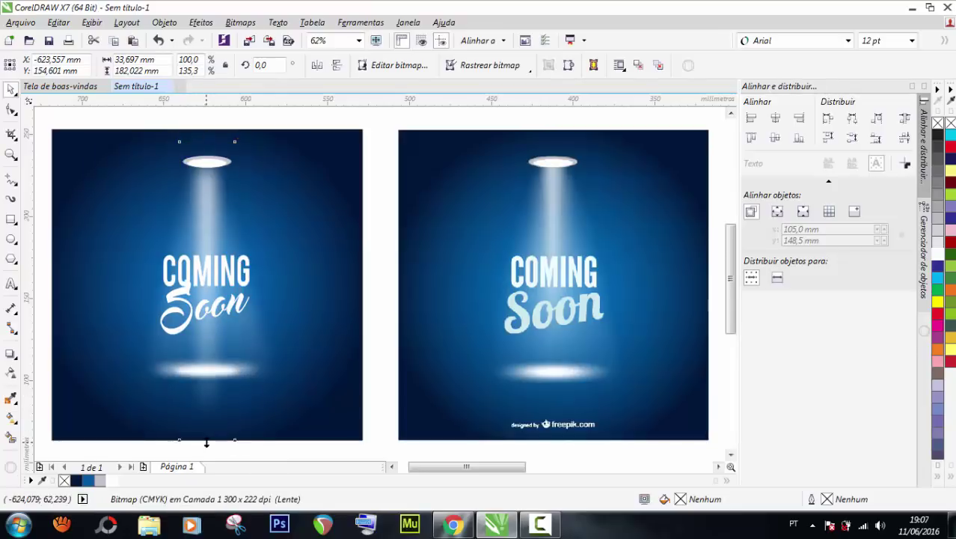
key(ctrl+z)
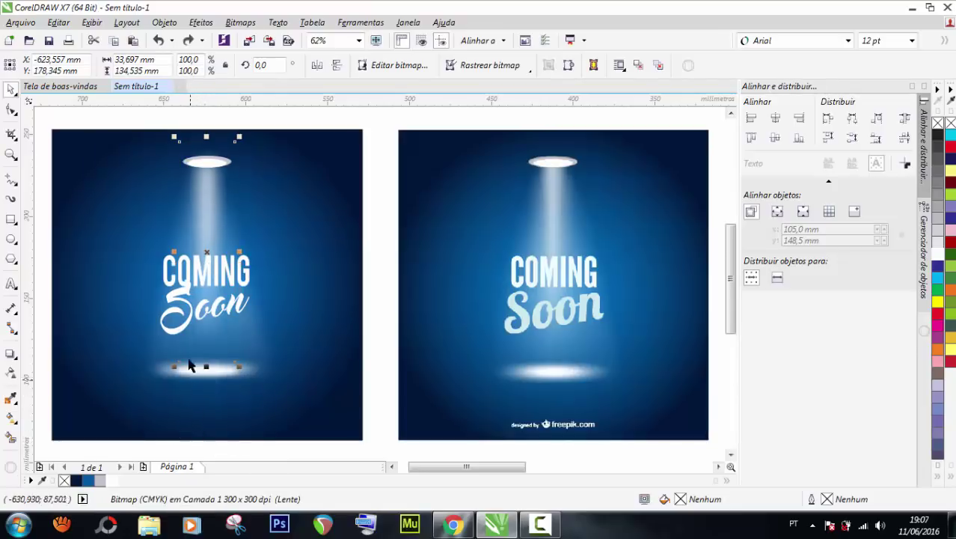
drag(205, 365, 206, 383)
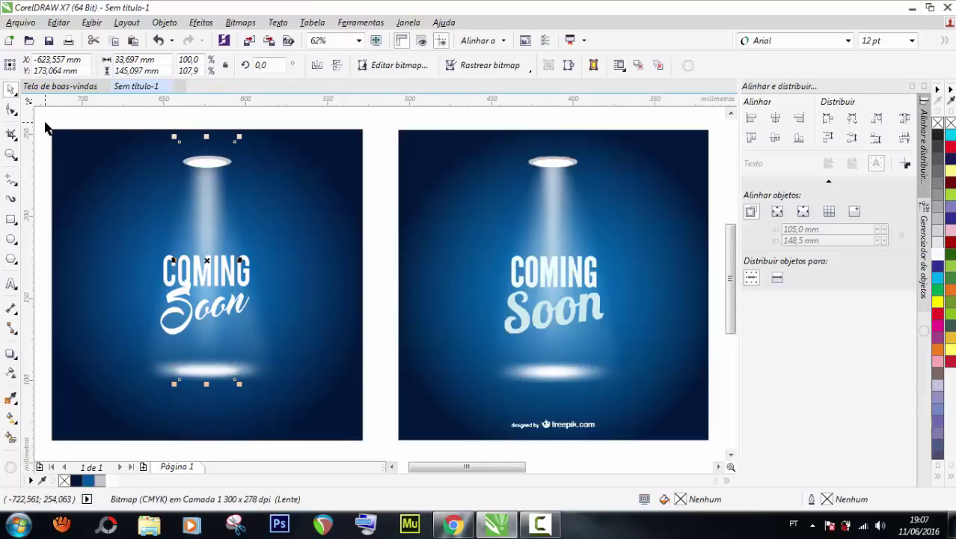
key(Escape)
- Check the adjusted light beams against the reference in full-screen preview
click(12, 155)
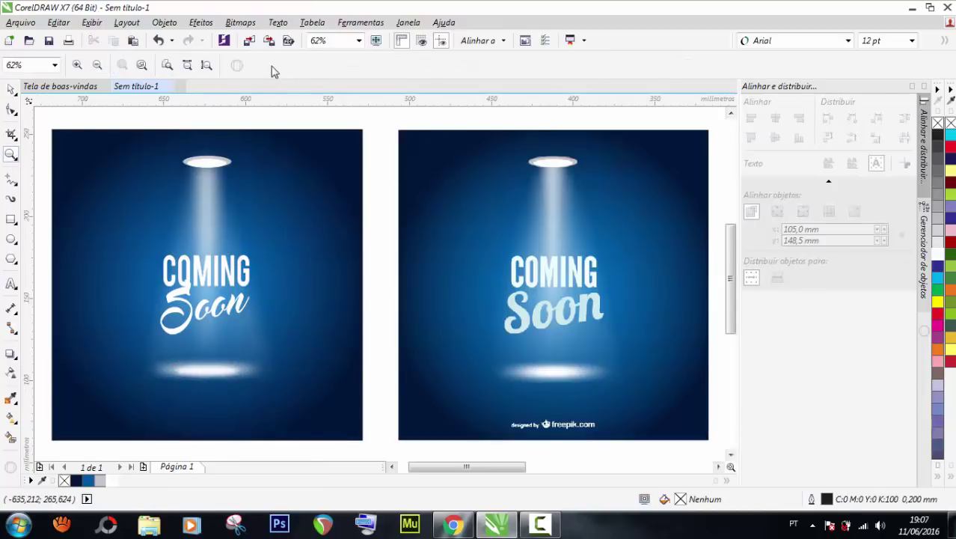
click(376, 41)
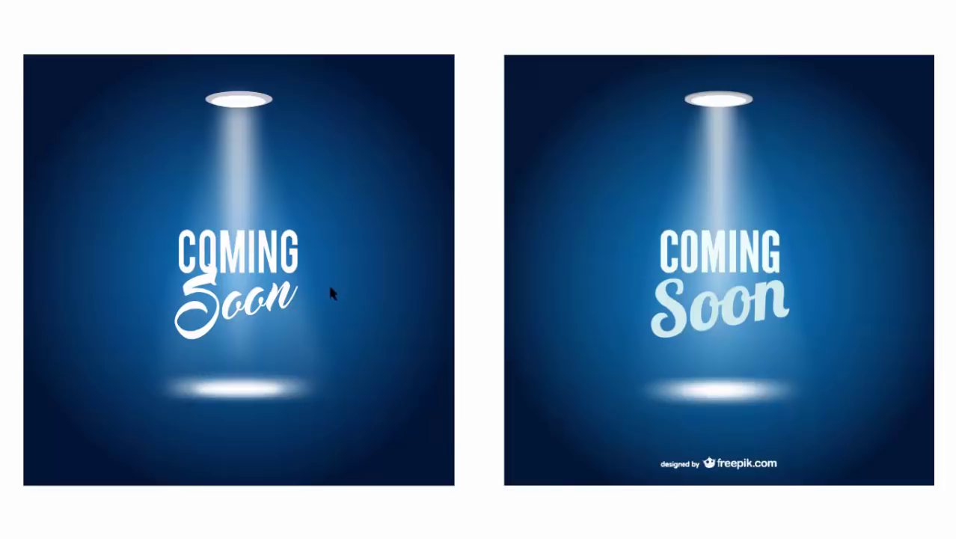
click(247, 135)
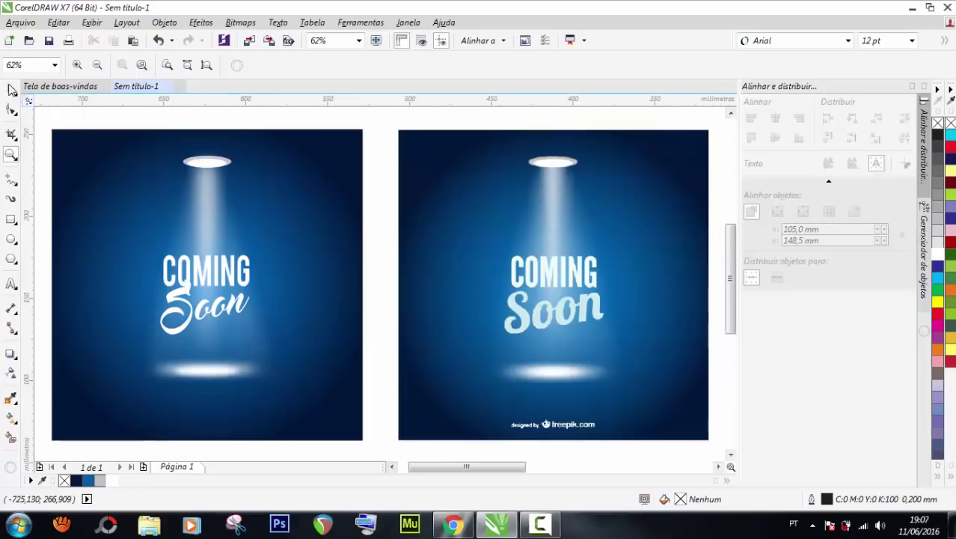
- Try narrowing the wide light-beam bitmap symmetrically to about 97 mm, then undo the resize
click(9, 90)
click(211, 208)
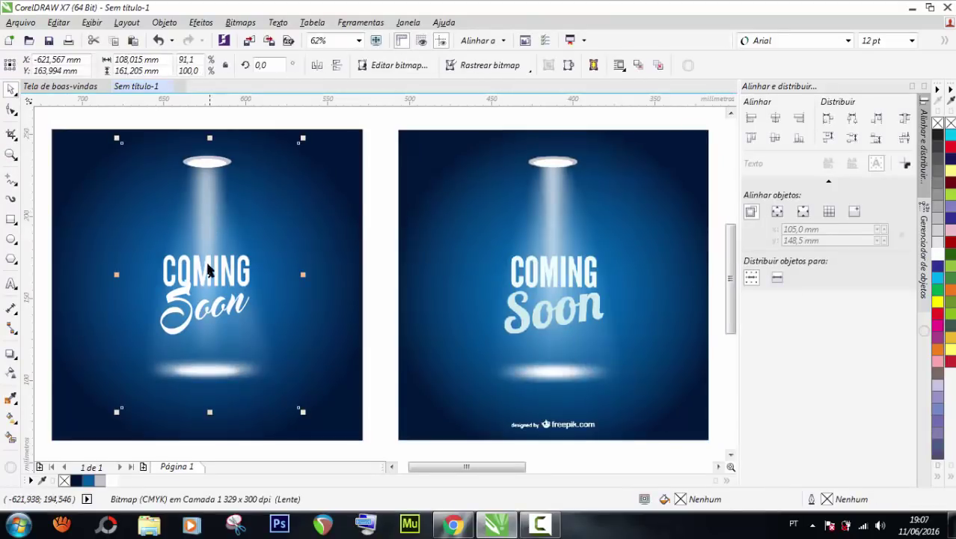
drag(119, 273, 125, 274)
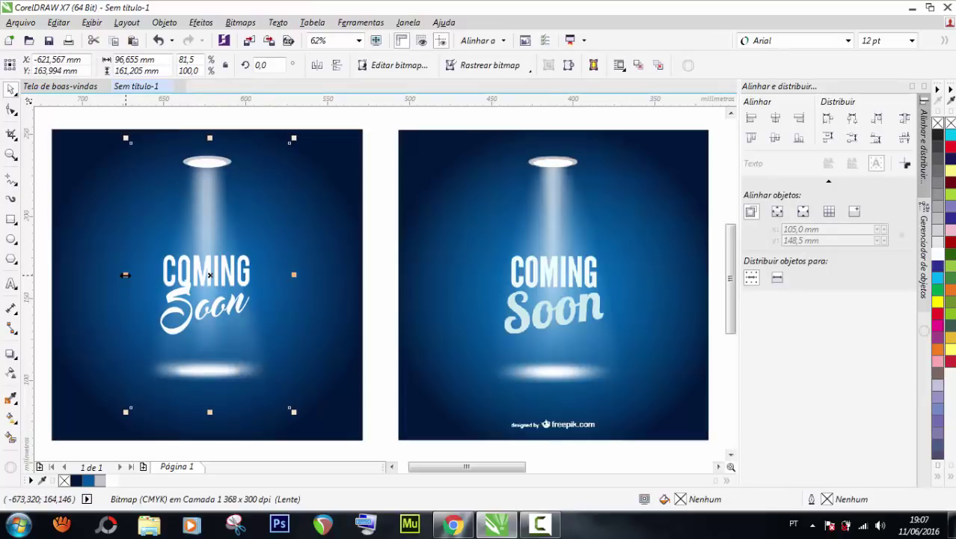
key(ctrl+z)
- Narrow the central beam bitmap symmetrically to about 30 mm wide, then clear the selection
click(202, 210)
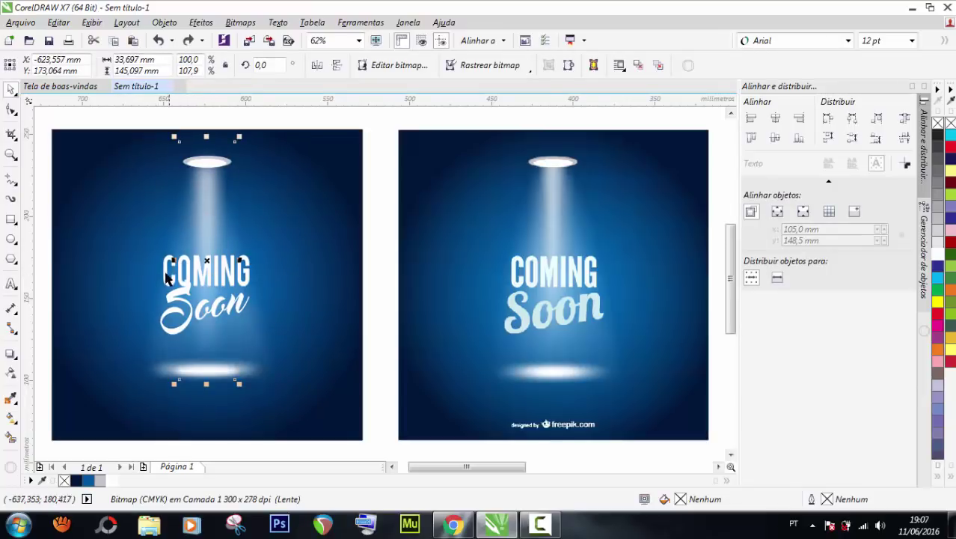
drag(174, 259, 178, 260)
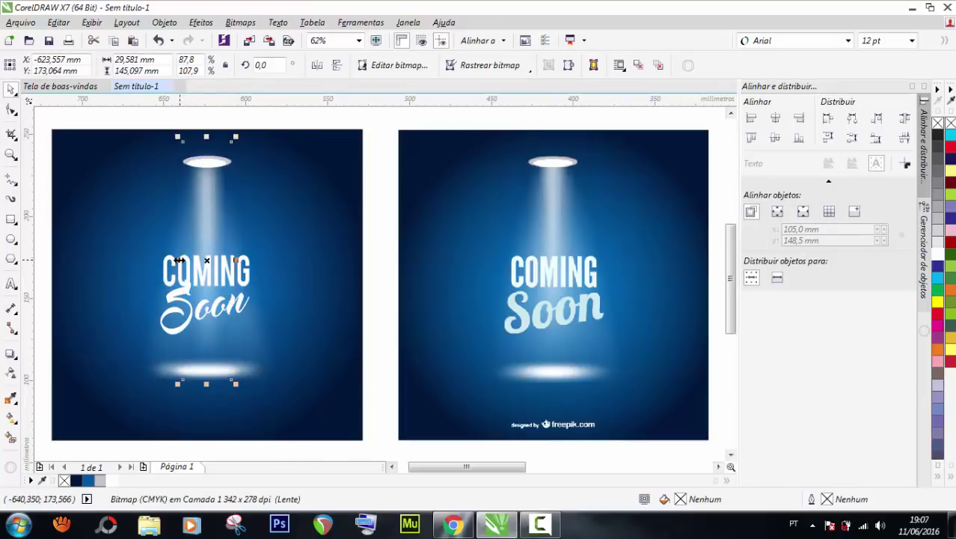
click(397, 172)
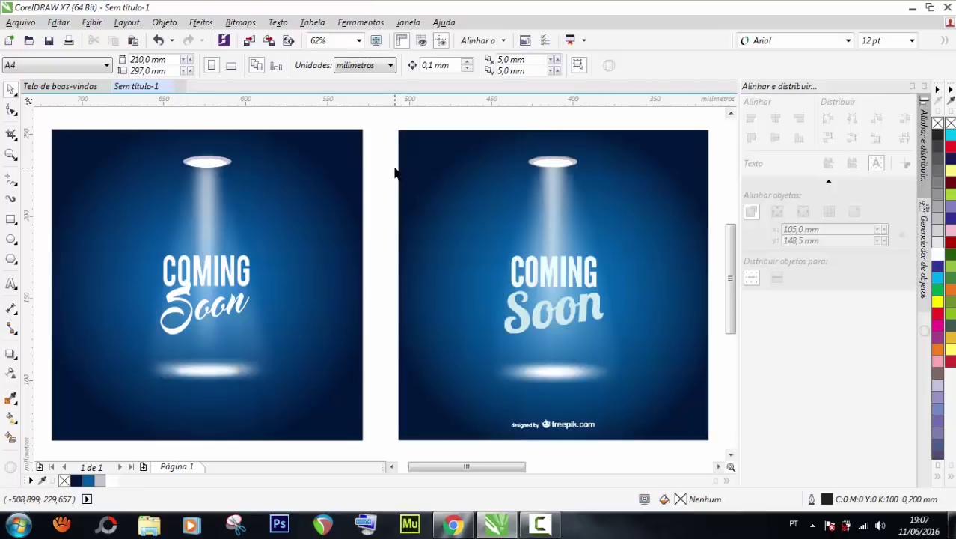
- Reposition the wide light beam's linear transparency to start in the upper beam and end at the top of "Soon", then clear the selection
click(257, 335)
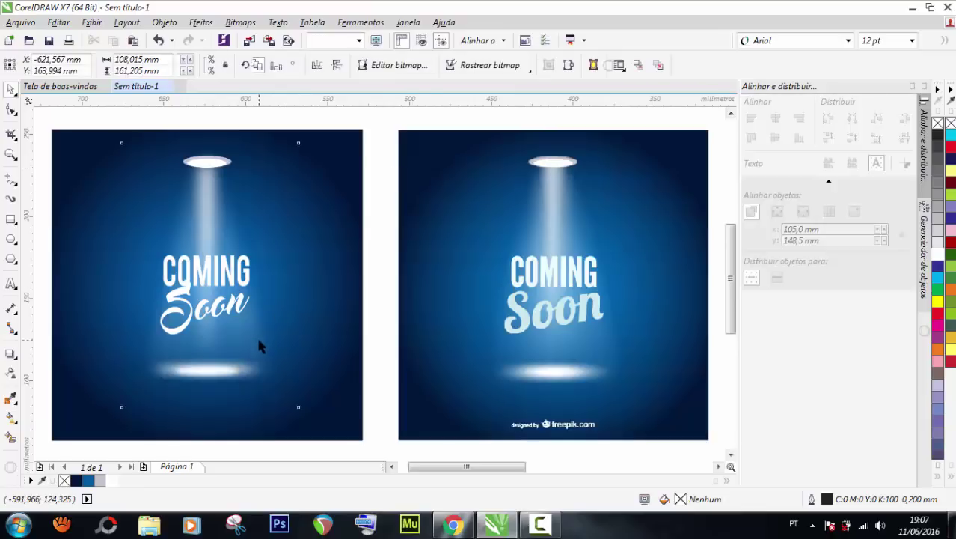
key(Tab)
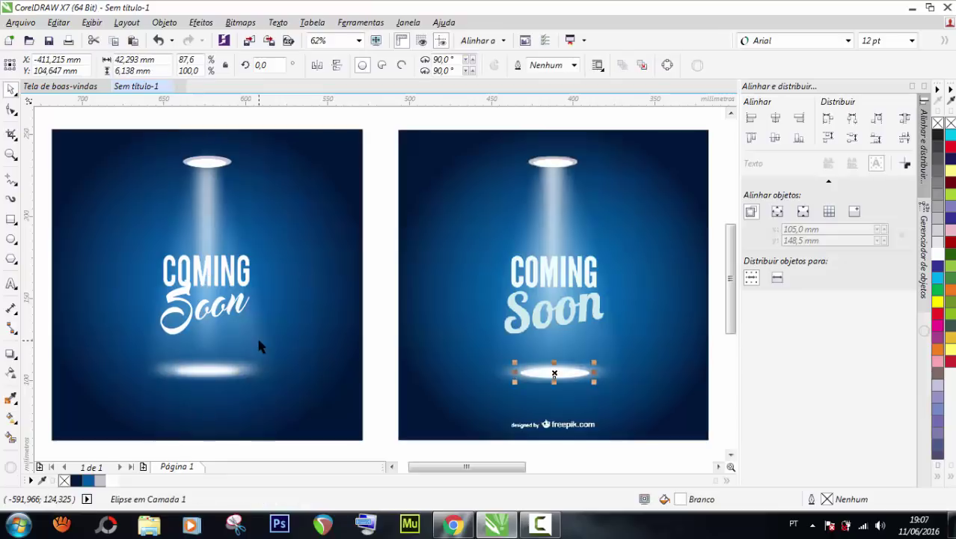
click(257, 334)
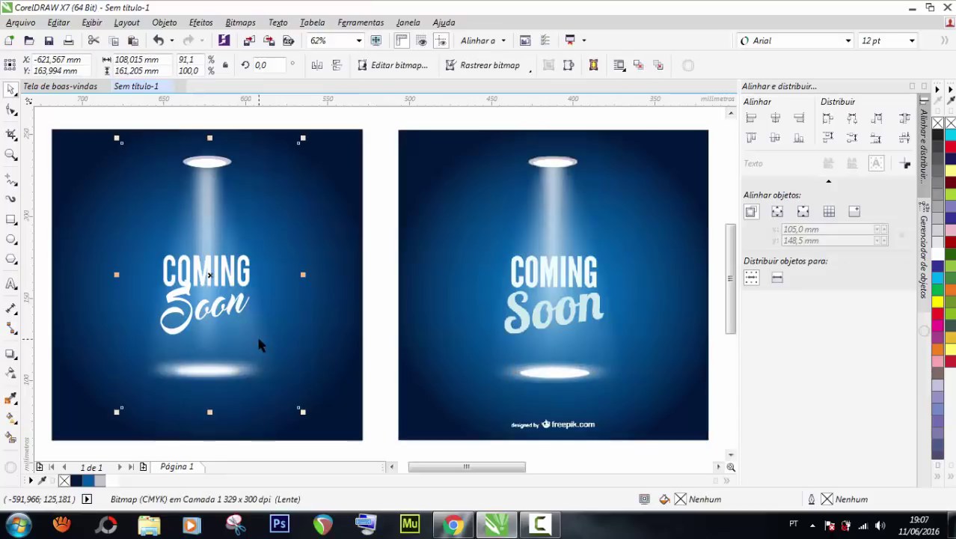
click(10, 372)
drag(209, 314, 211, 243)
drag(207, 383, 208, 205)
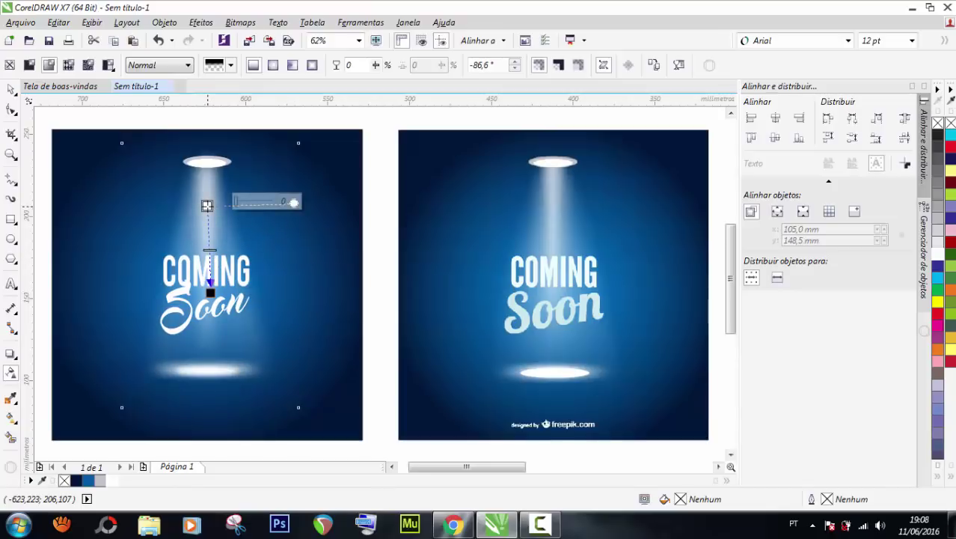
key(space)
key(Escape)
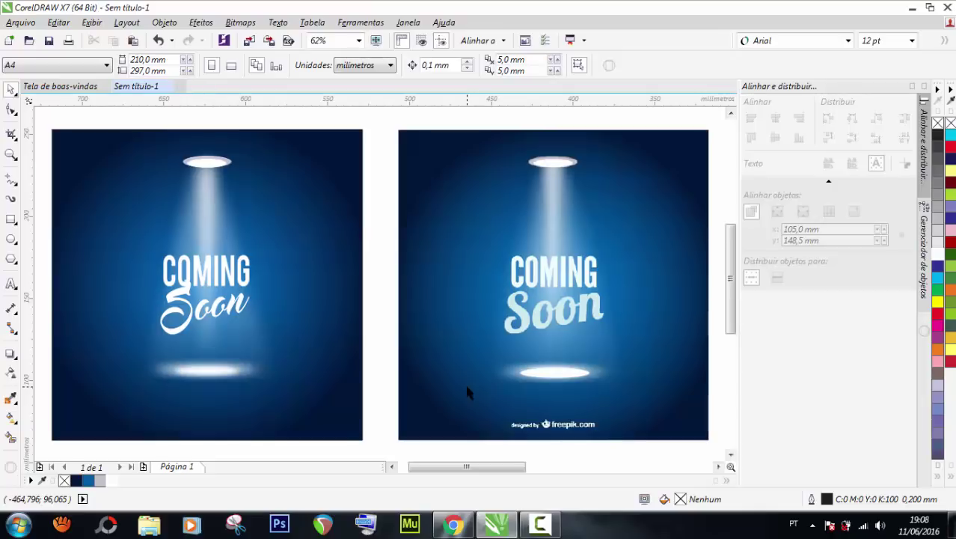
scroll(466, 389, down, 1)
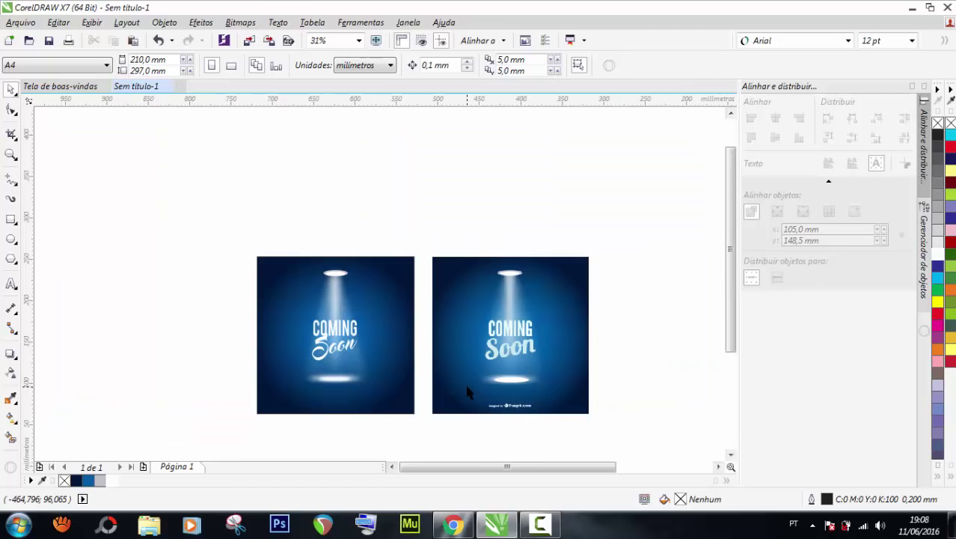